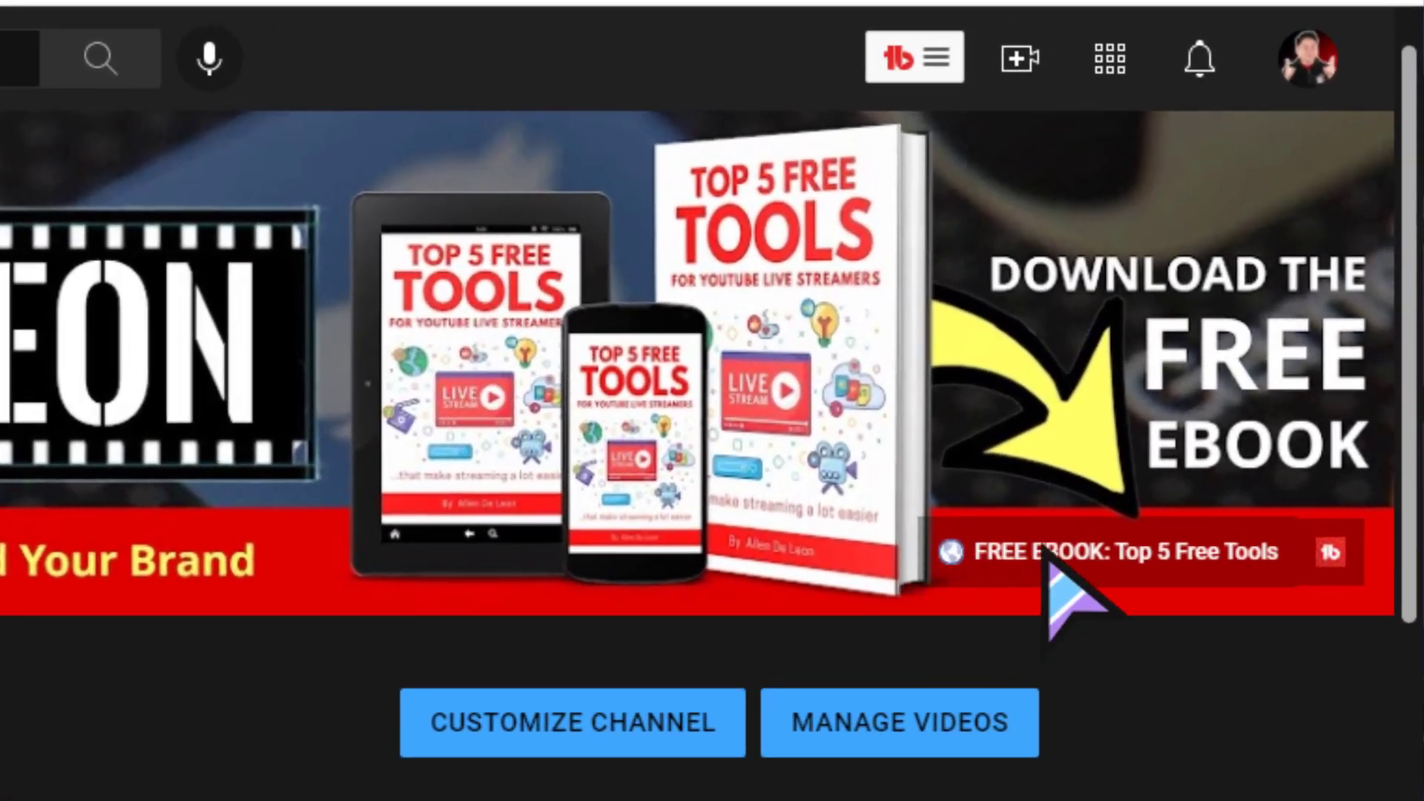
- Open the free ebook page, then scroll the channel's uploads back to a year ago
click(1075, 553)
scroll(1379, 222, down, 5)
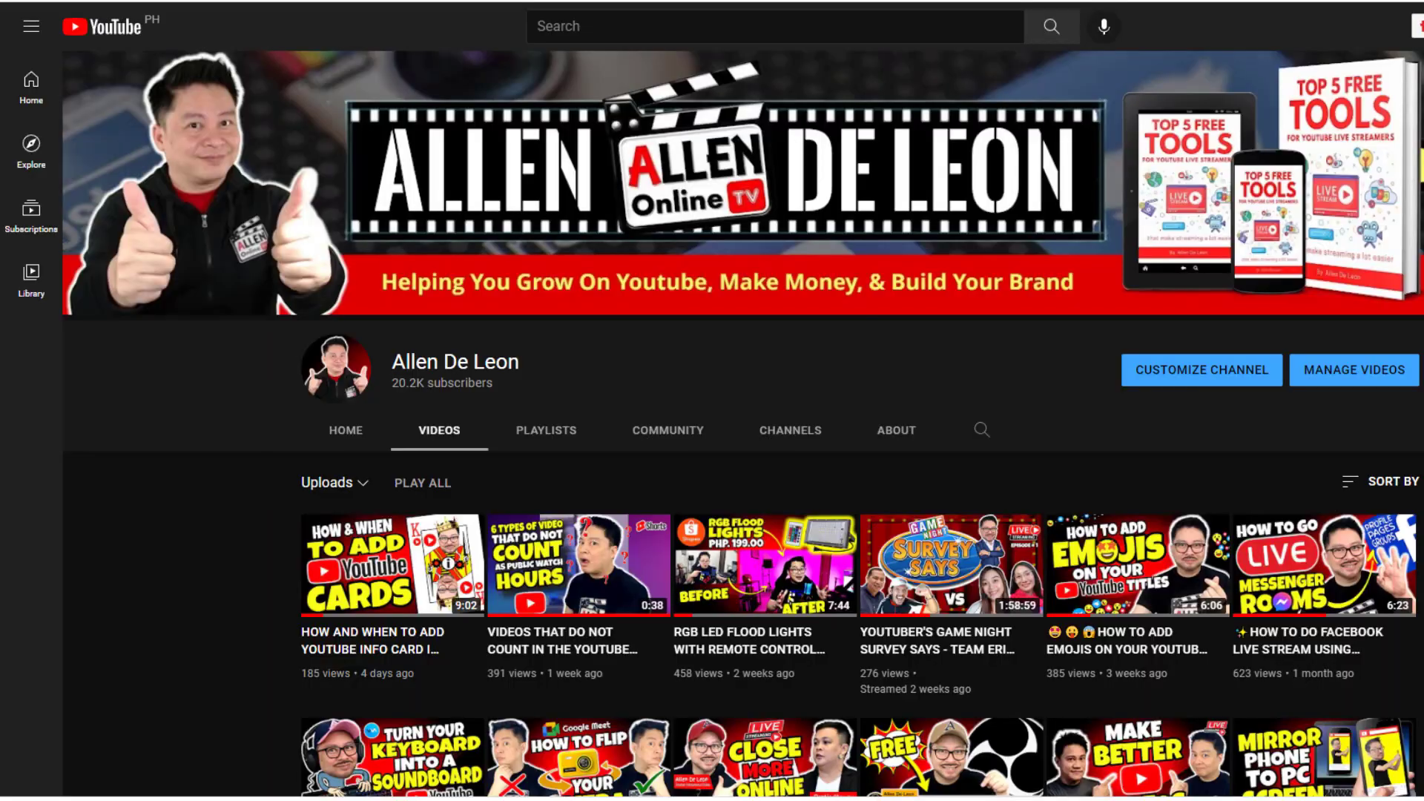
scroll(712, 445, down, 1)
scroll(712, 445, down, 6)
scroll(711, 445, down, 6)
scroll(712, 445, down, 6)
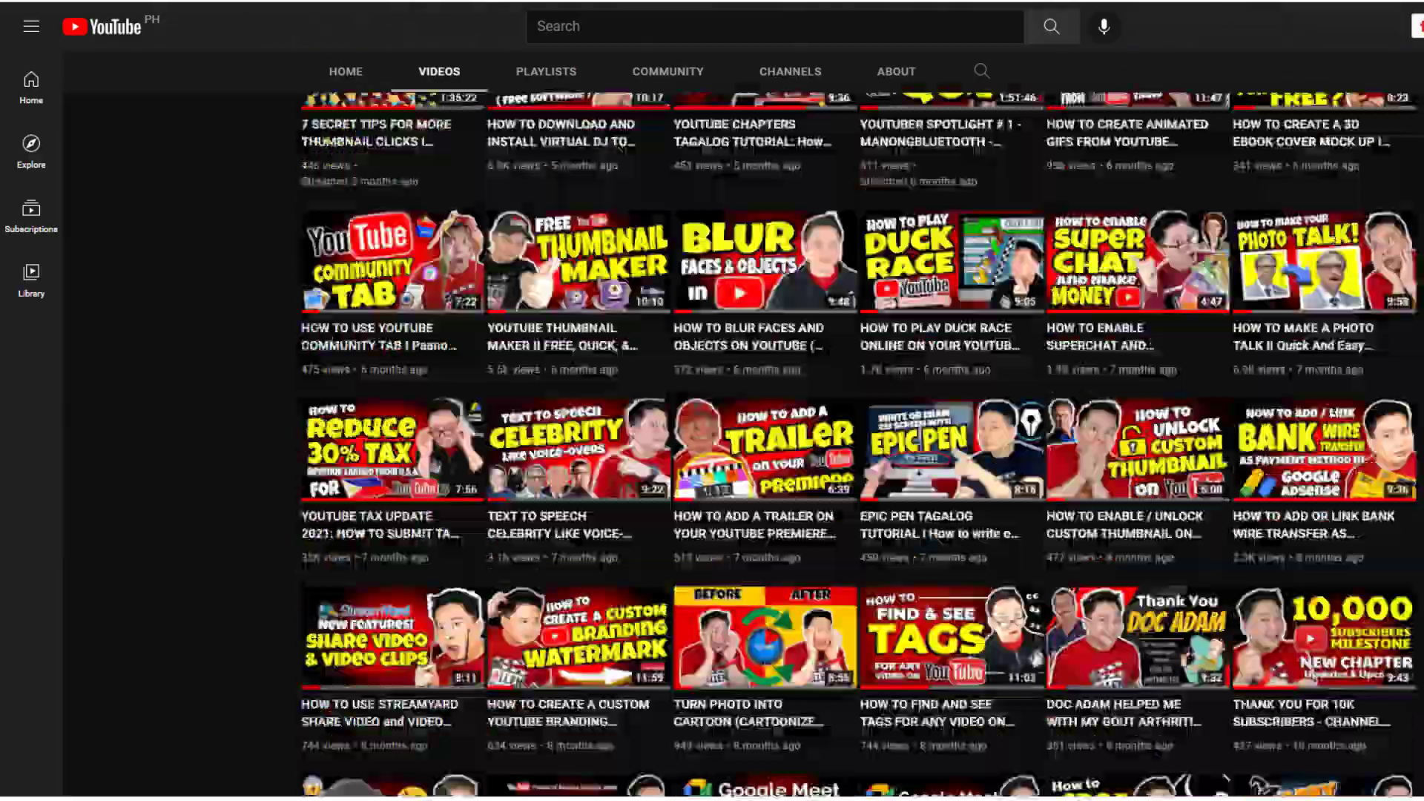
scroll(711, 445, down, 6)
scroll(712, 445, down, 5)
scroll(712, 445, down, 5)
scroll(712, 445, down, 5)
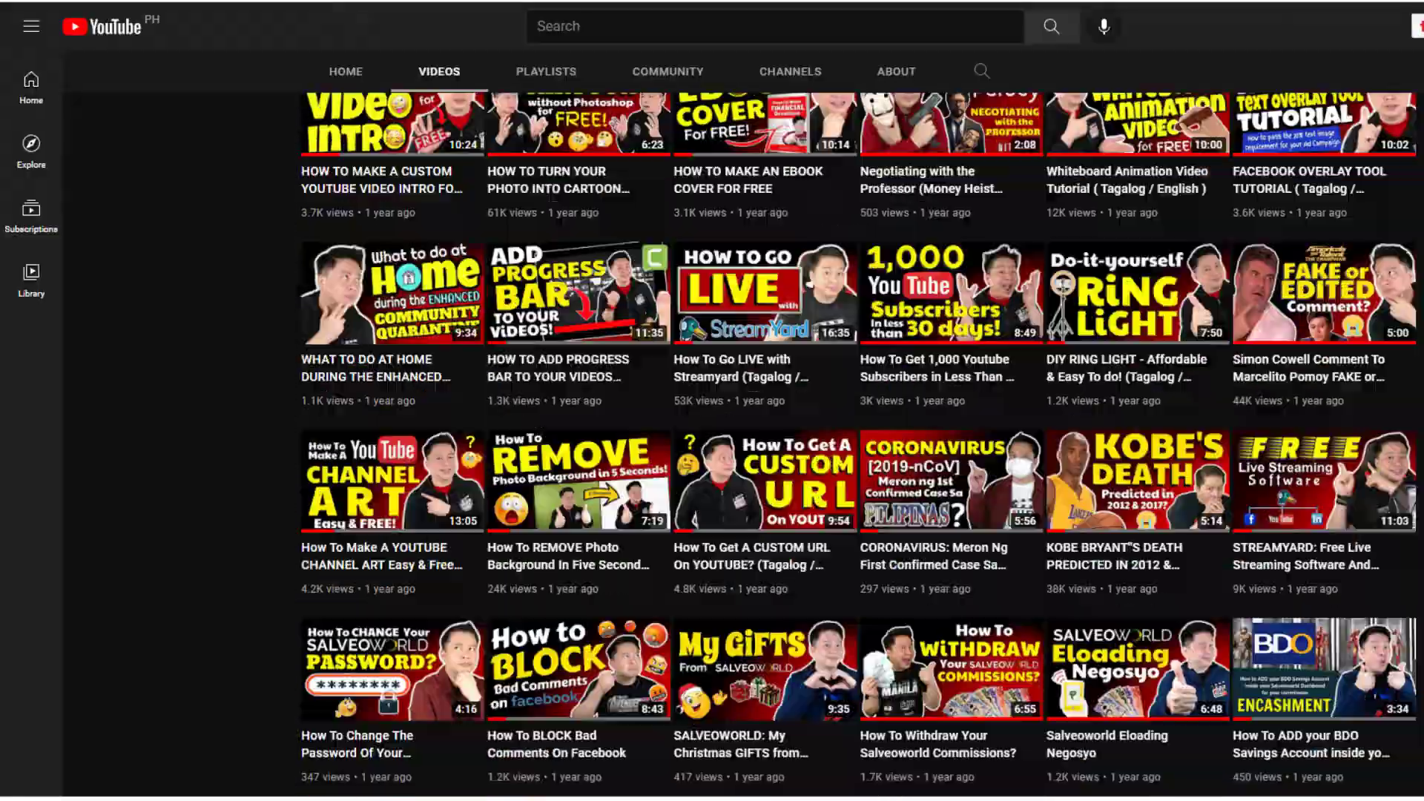
scroll(712, 445, down, 4)
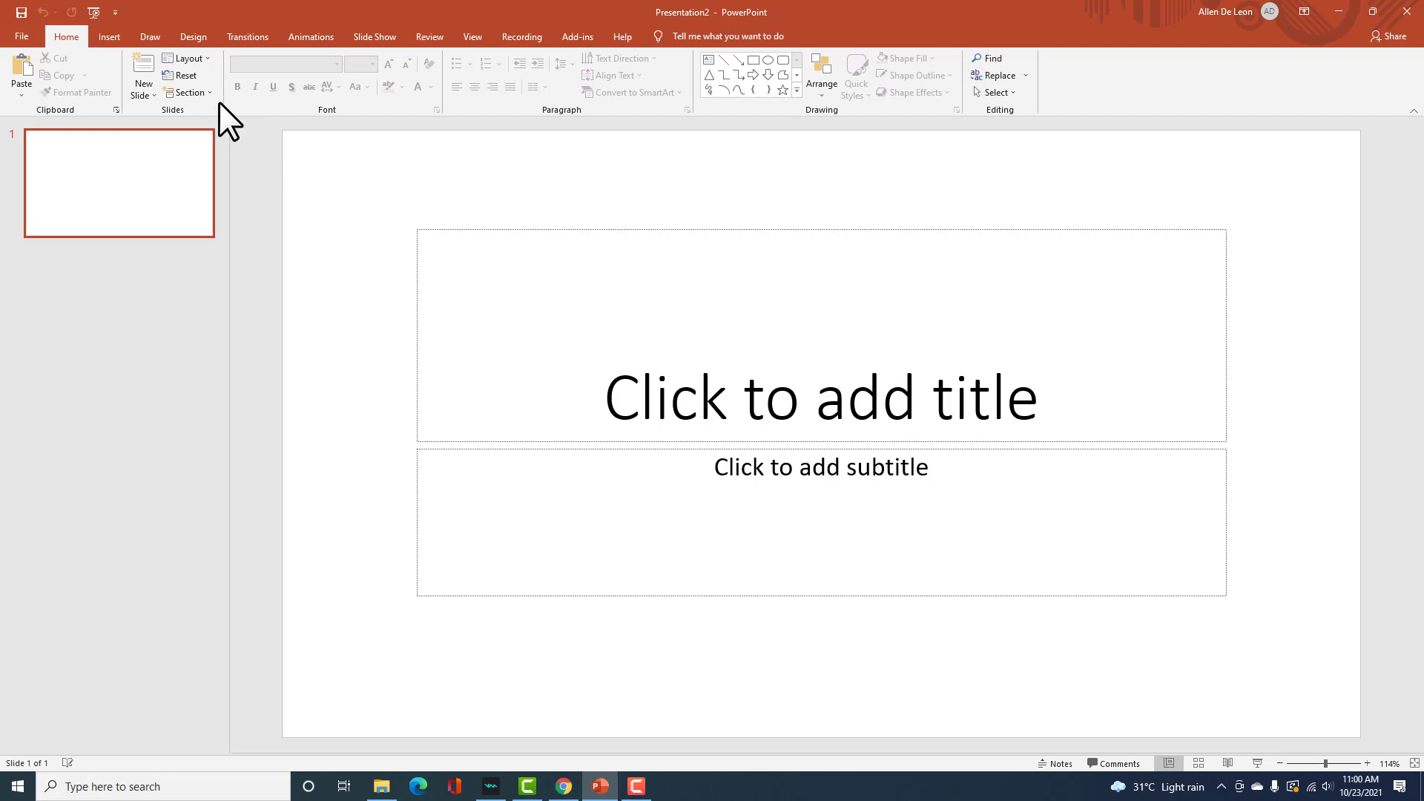
- Insert the allen456 picture from this device and move it to the slide's left
click(109, 36)
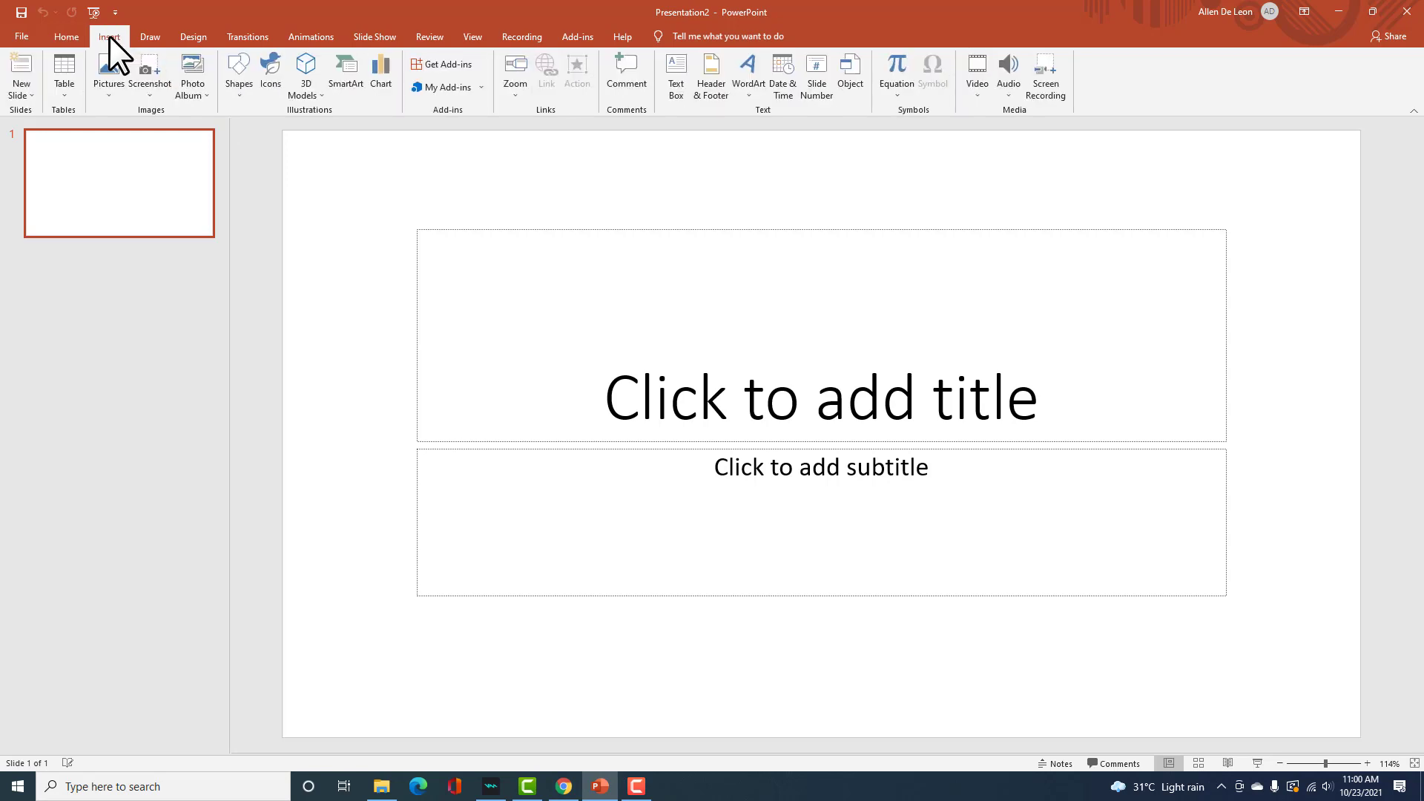
click(99, 74)
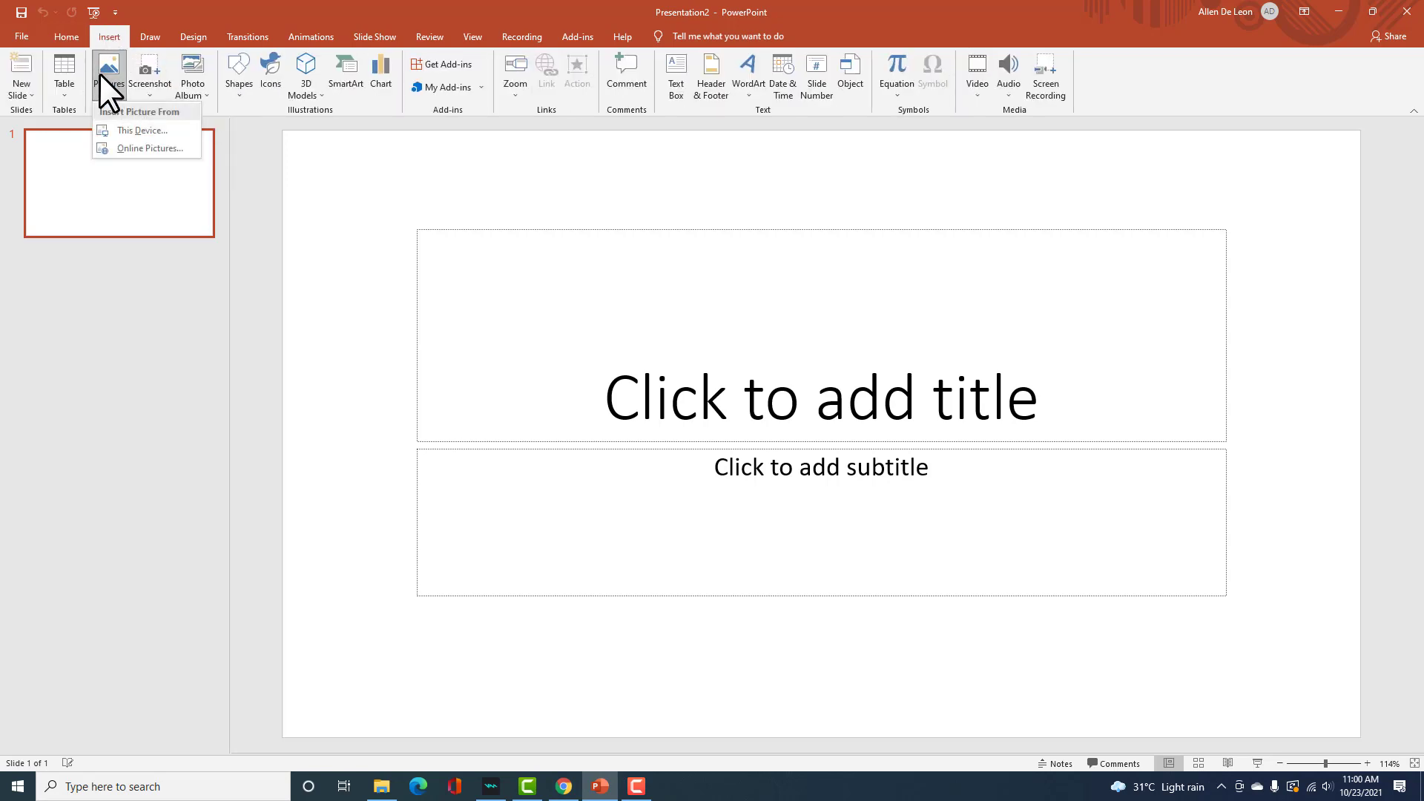
click(150, 130)
scroll(270, 297, down, 2)
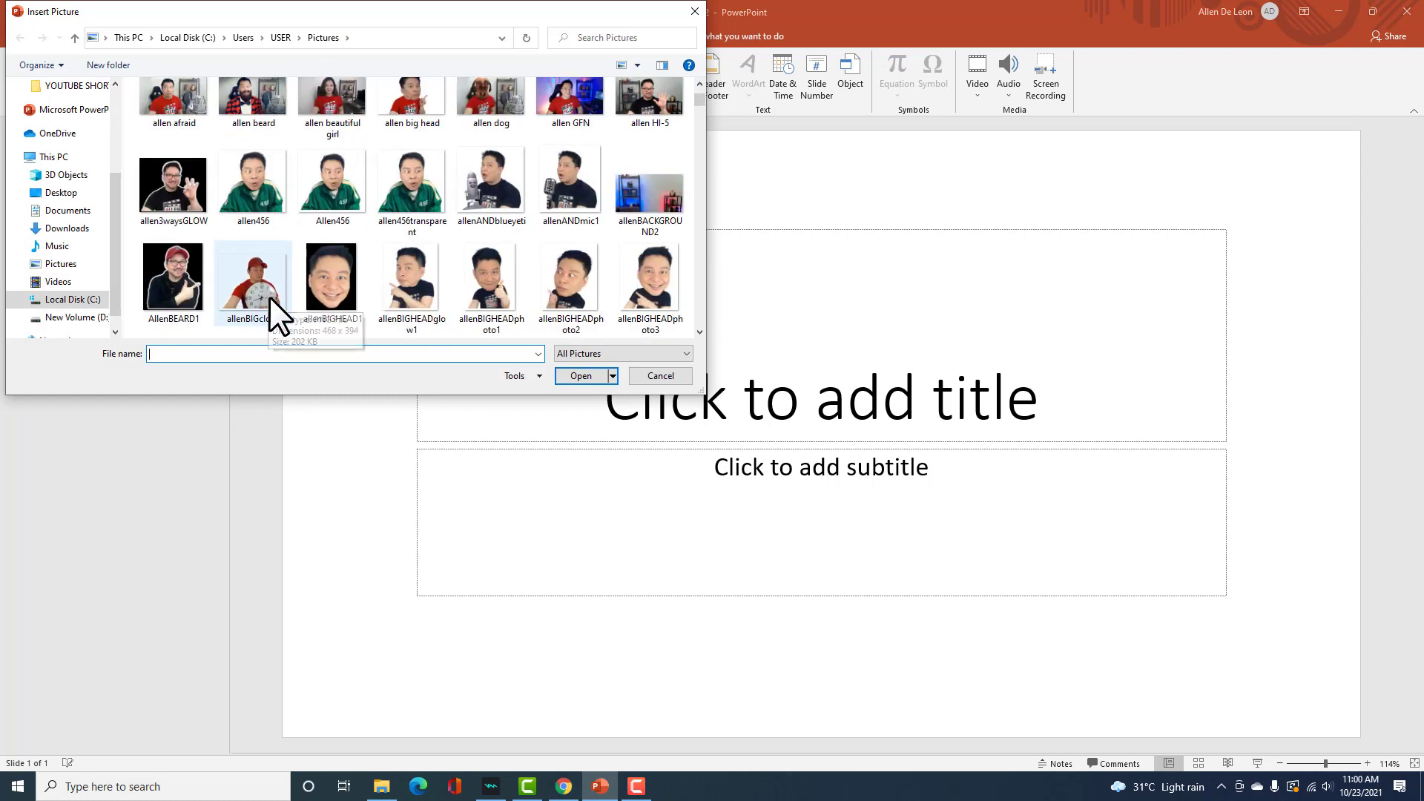
scroll(416, 297, up, 1)
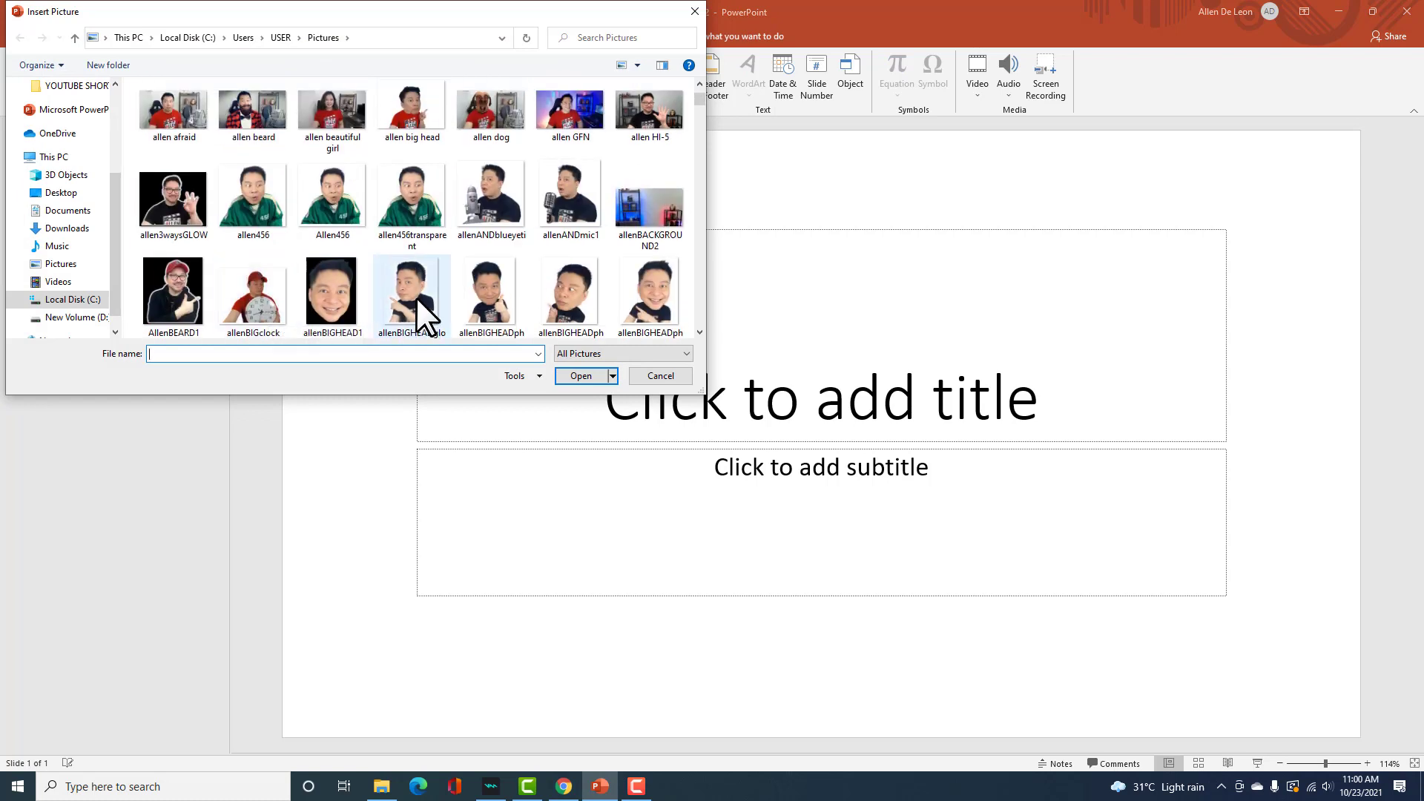
click(234, 199)
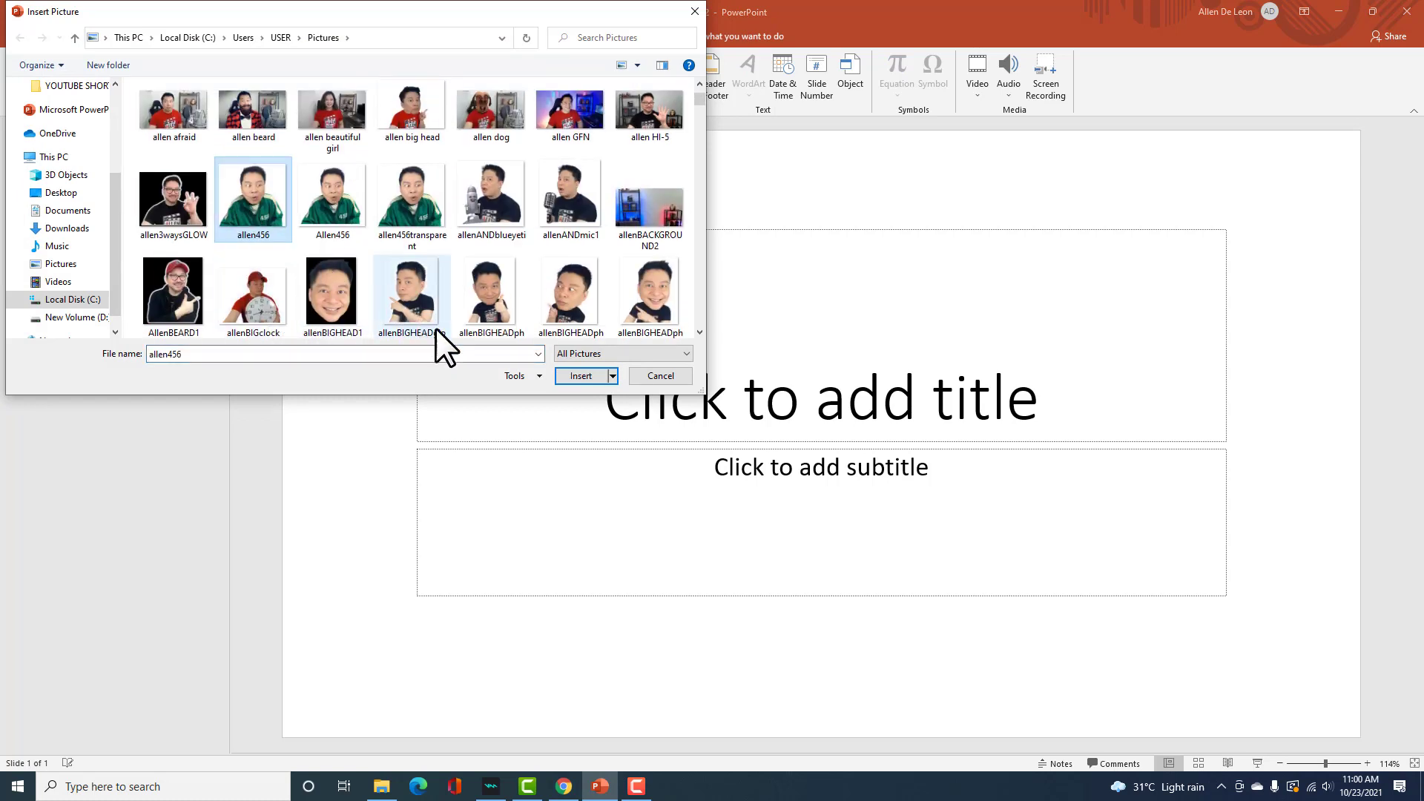
click(565, 376)
drag(823, 359, 593, 360)
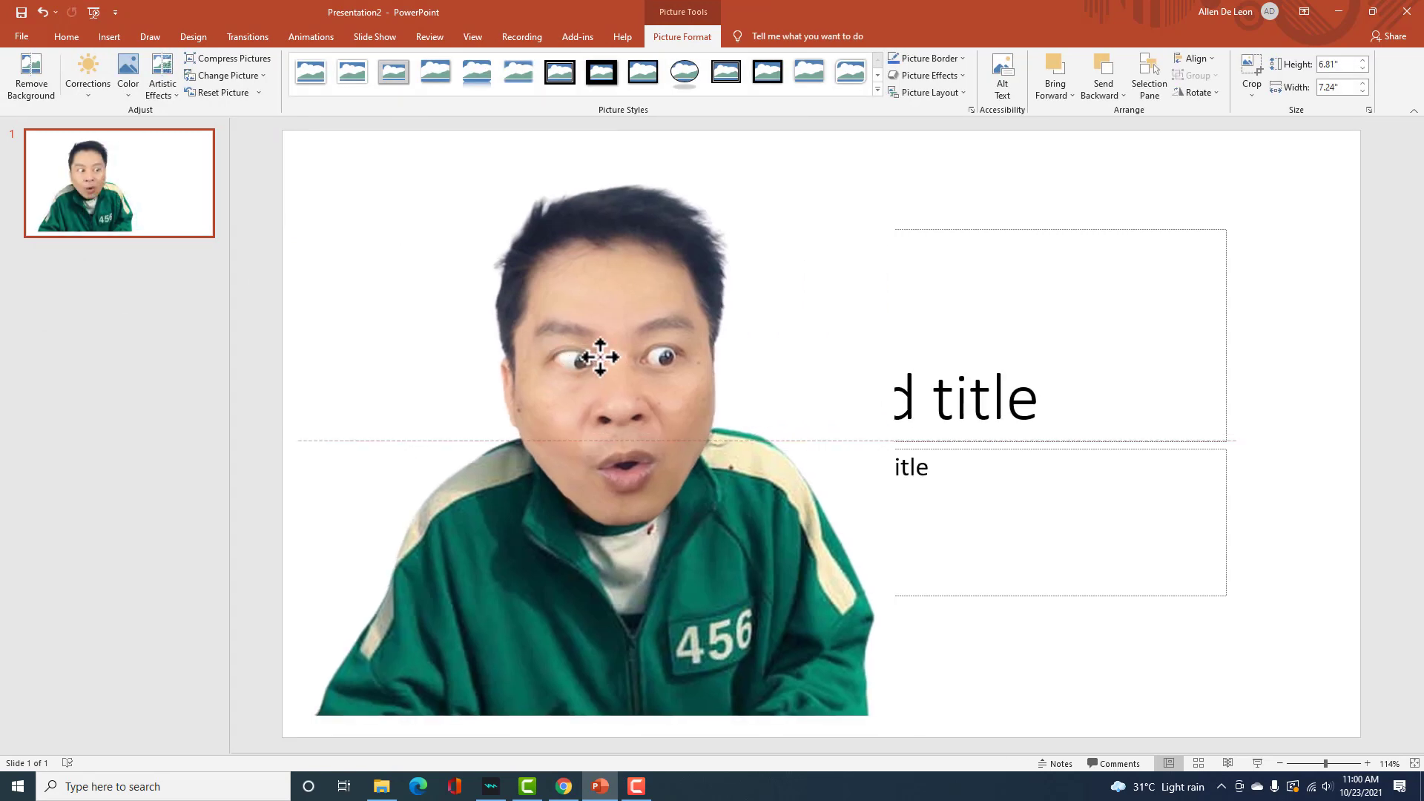
- Insert the allenphoto8 picture from this device onto the slide
click(95, 31)
click(107, 66)
click(136, 128)
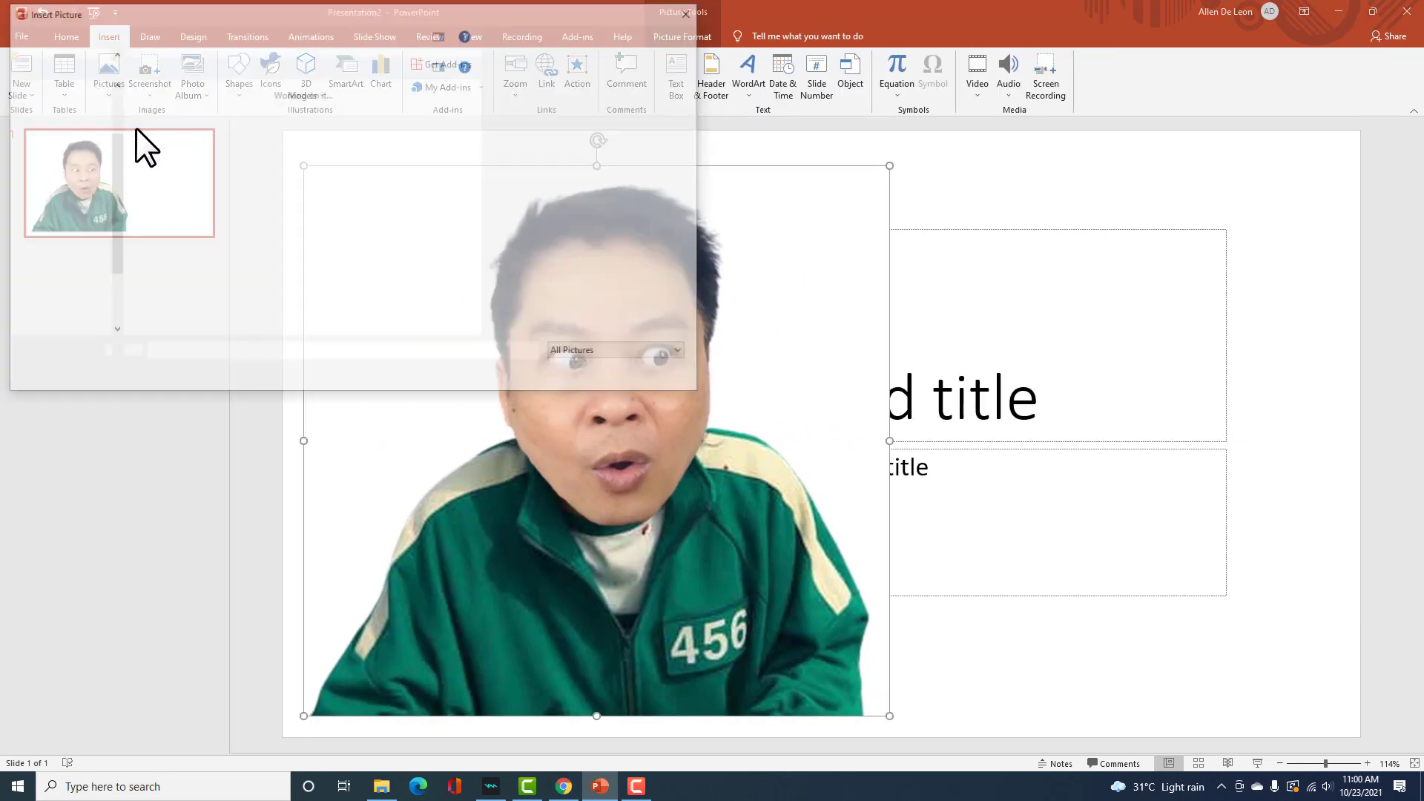
scroll(389, 225, down, 3)
scroll(391, 225, down, 3)
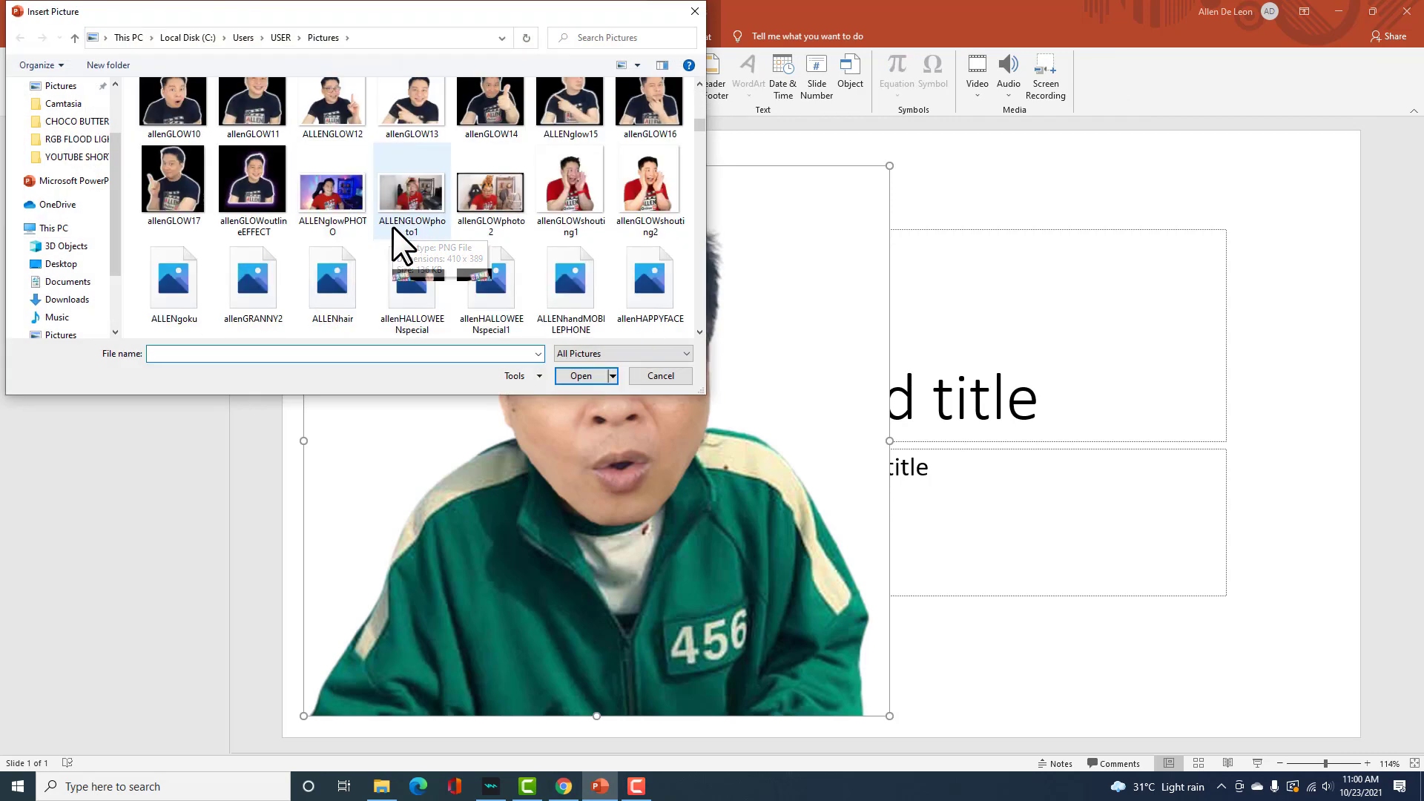
scroll(393, 225, down, 3)
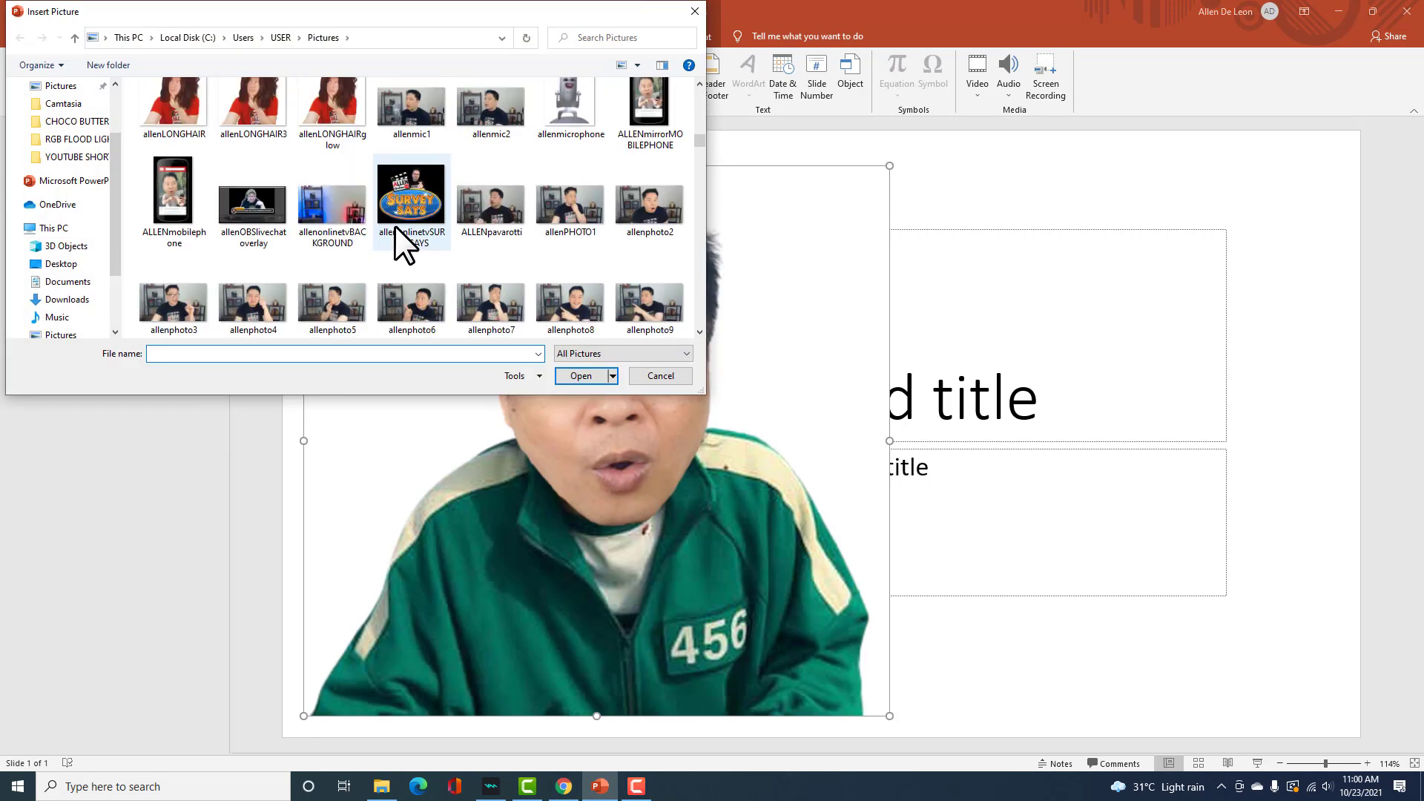
scroll(395, 225, down, 1)
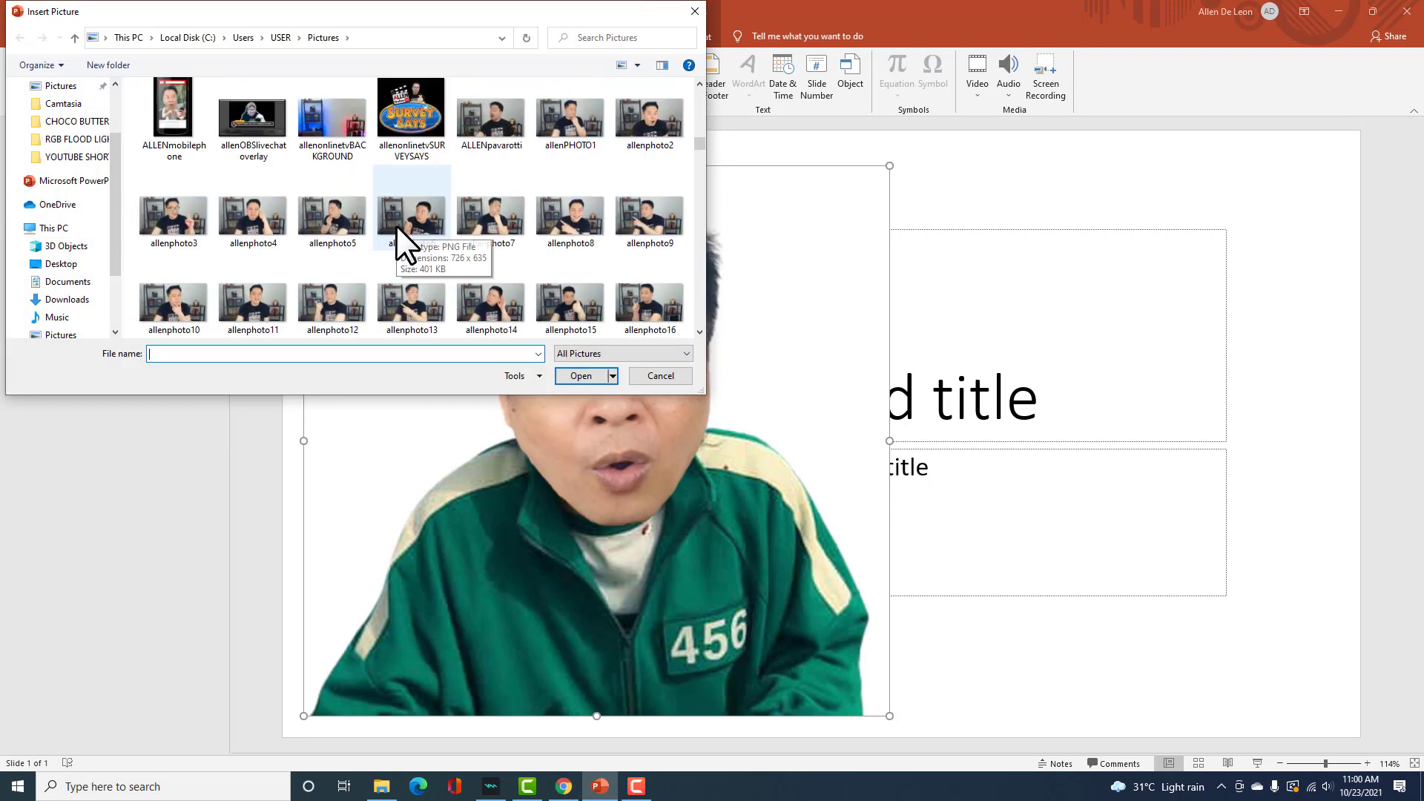
click(550, 211)
click(581, 372)
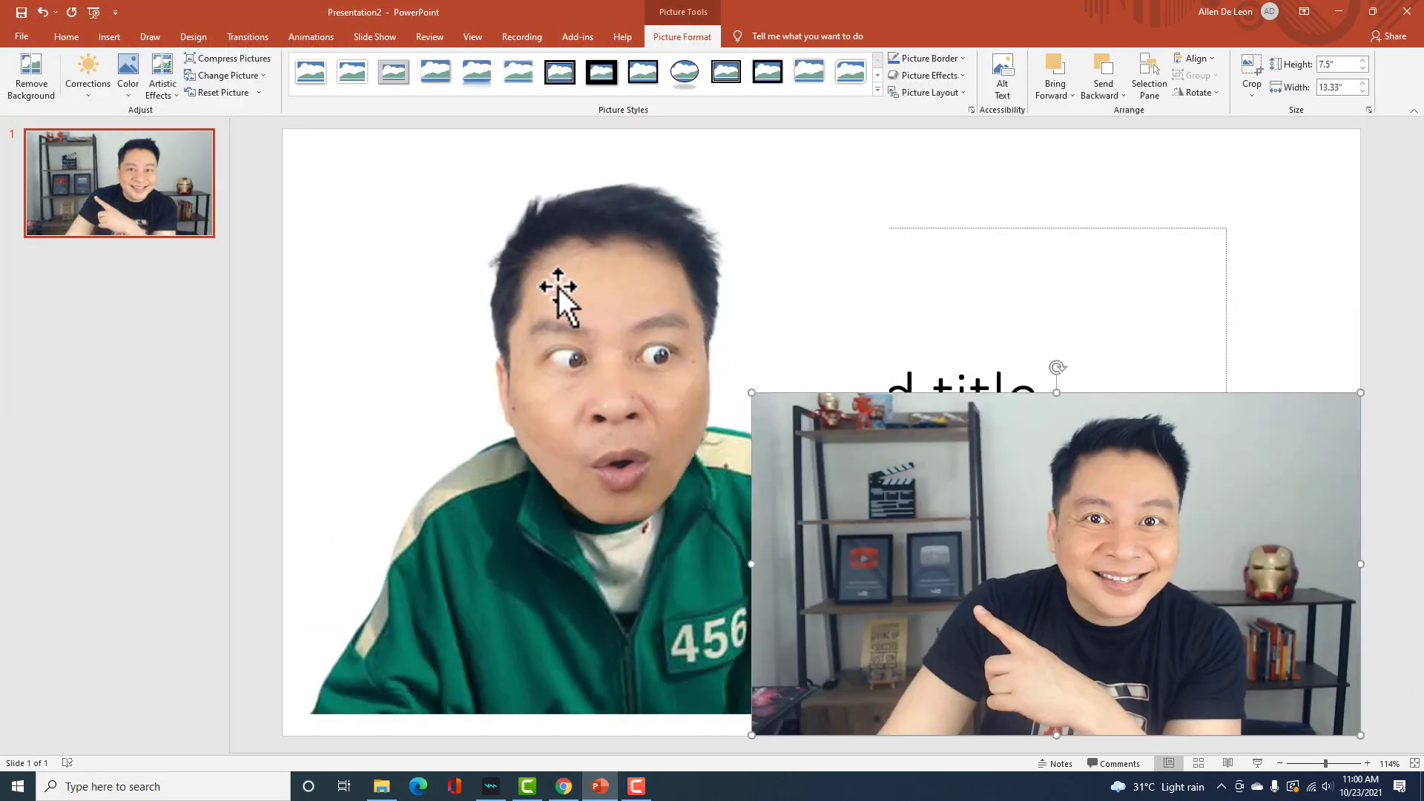
- Shrink the green-jacket cut-out and move the room photo up beside it on the right
drag(890, 166, 754, 293)
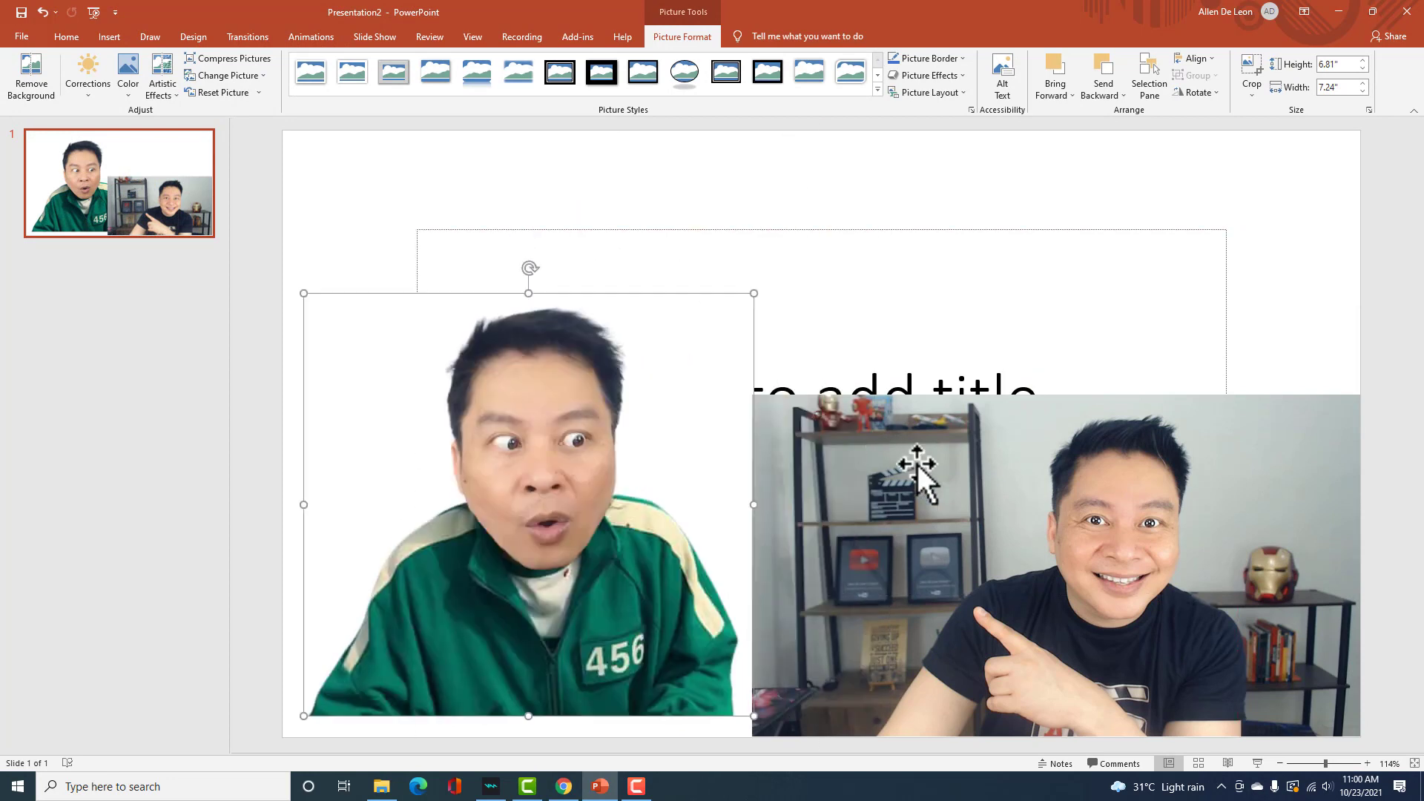
drag(475, 416, 479, 360)
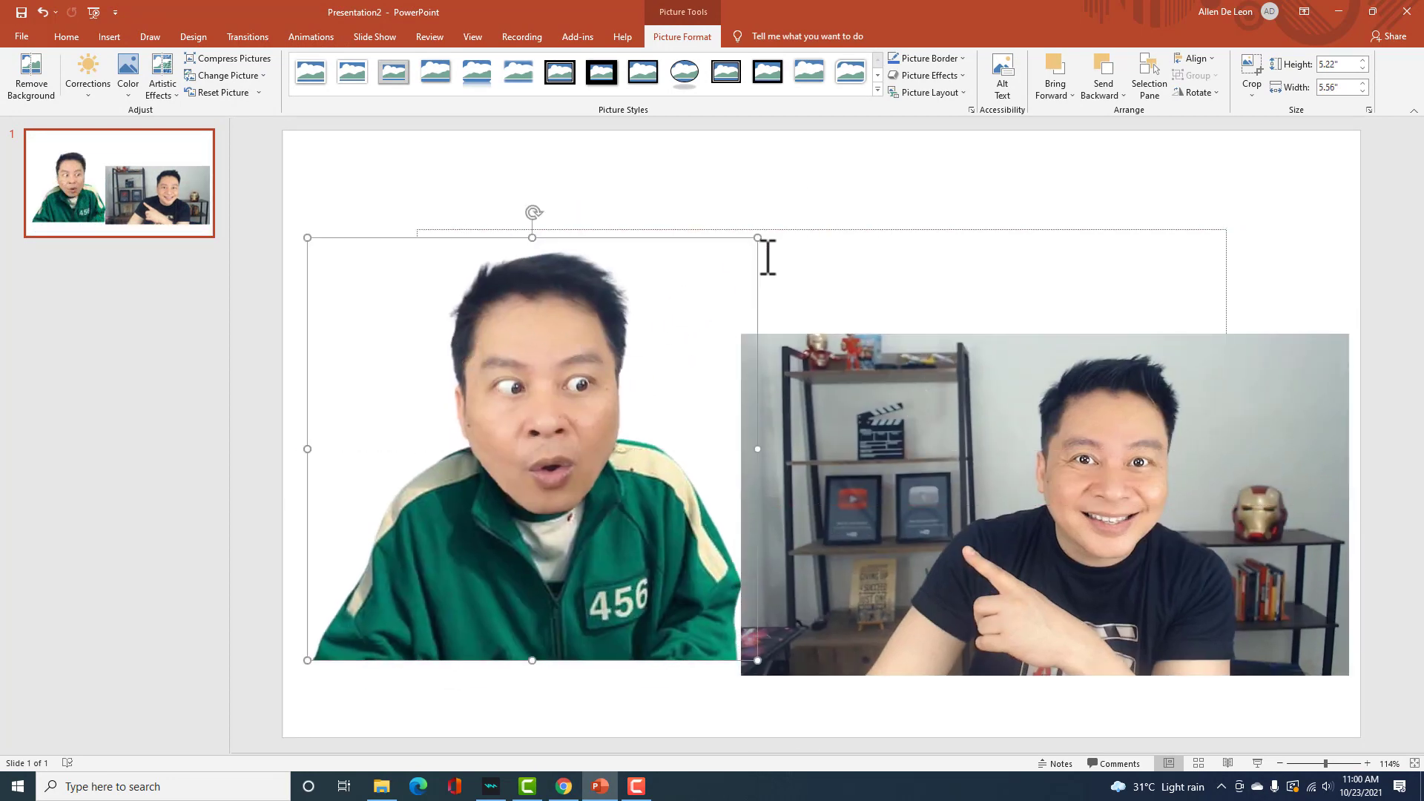
drag(757, 241, 706, 302)
drag(850, 395, 847, 382)
click(412, 429)
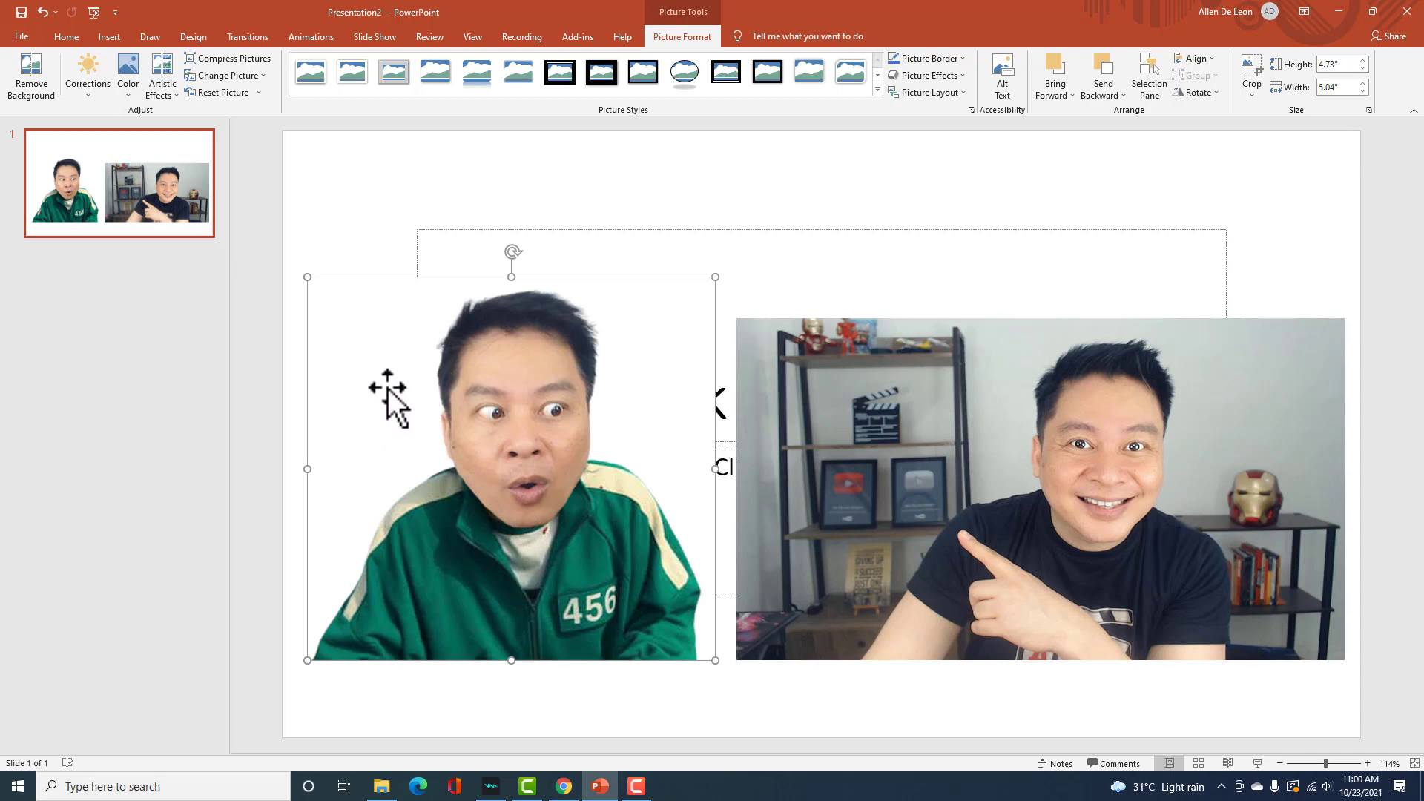
click(898, 481)
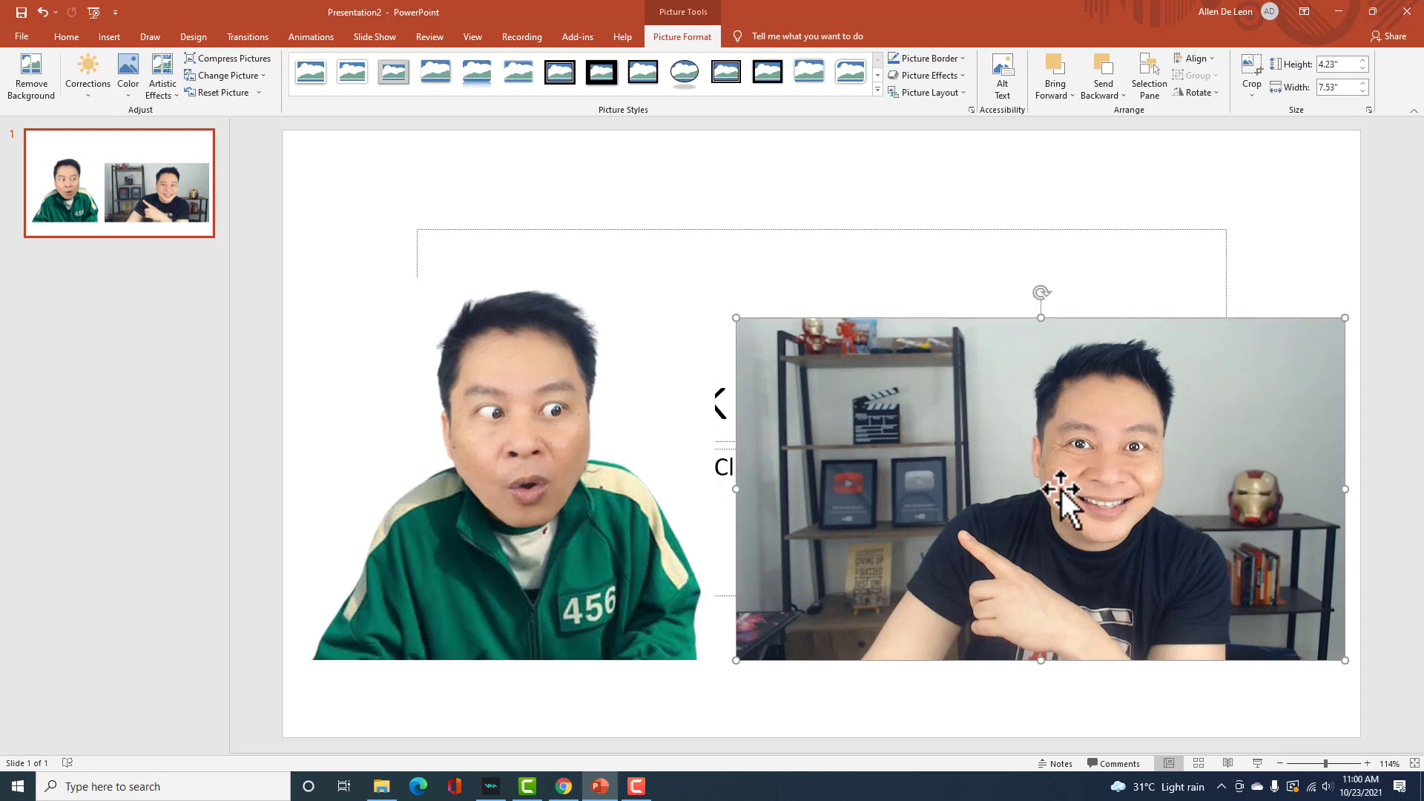
click(505, 419)
click(391, 224)
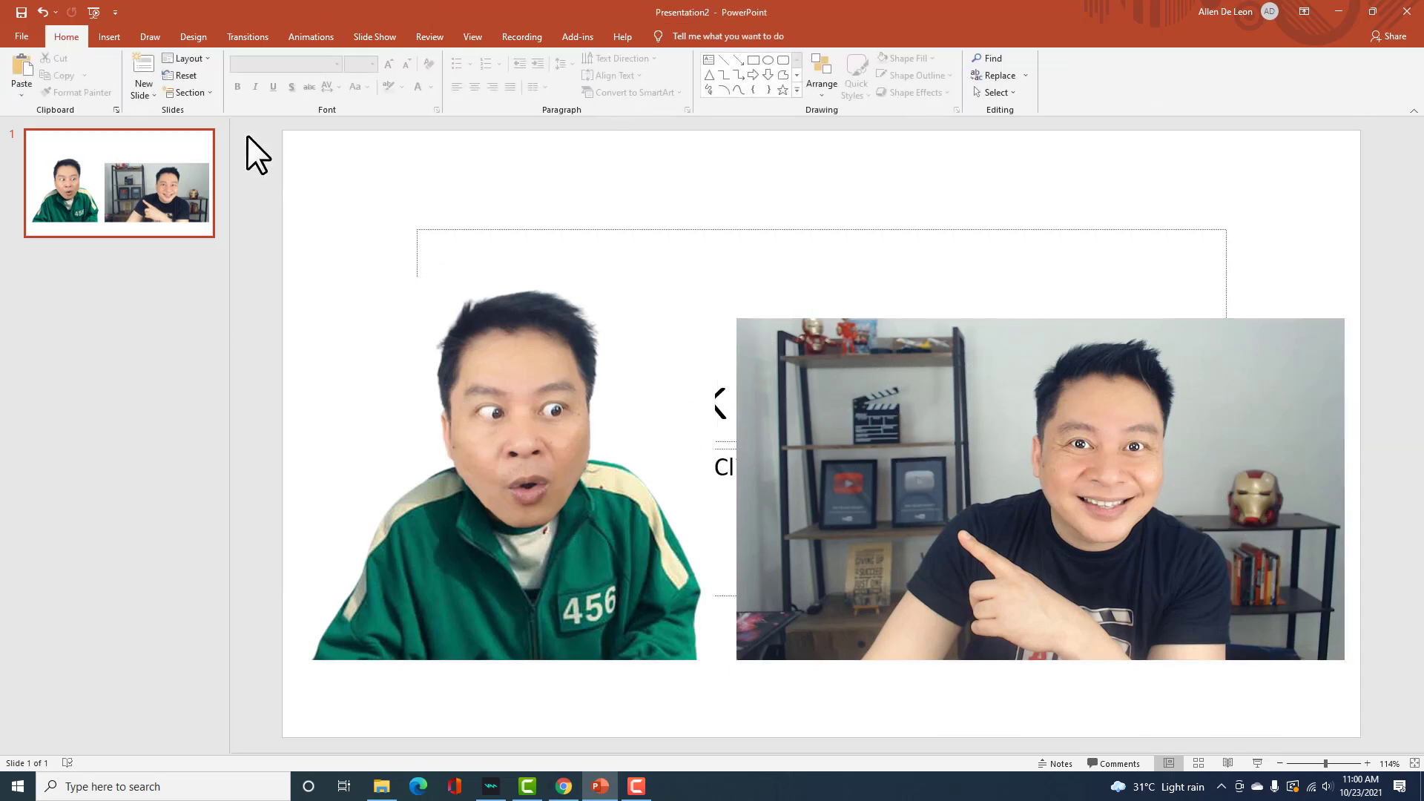
click(115, 38)
click(239, 74)
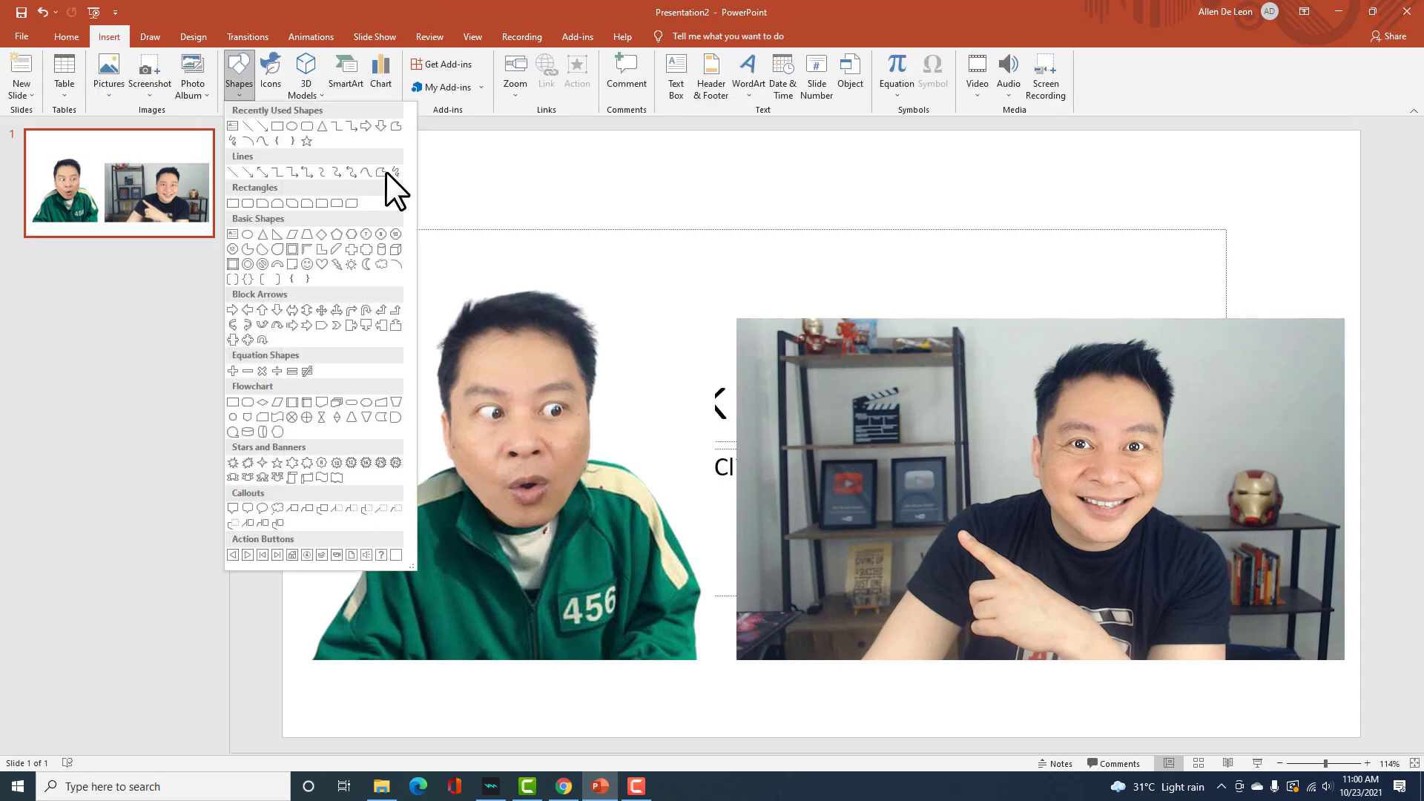
click(278, 133)
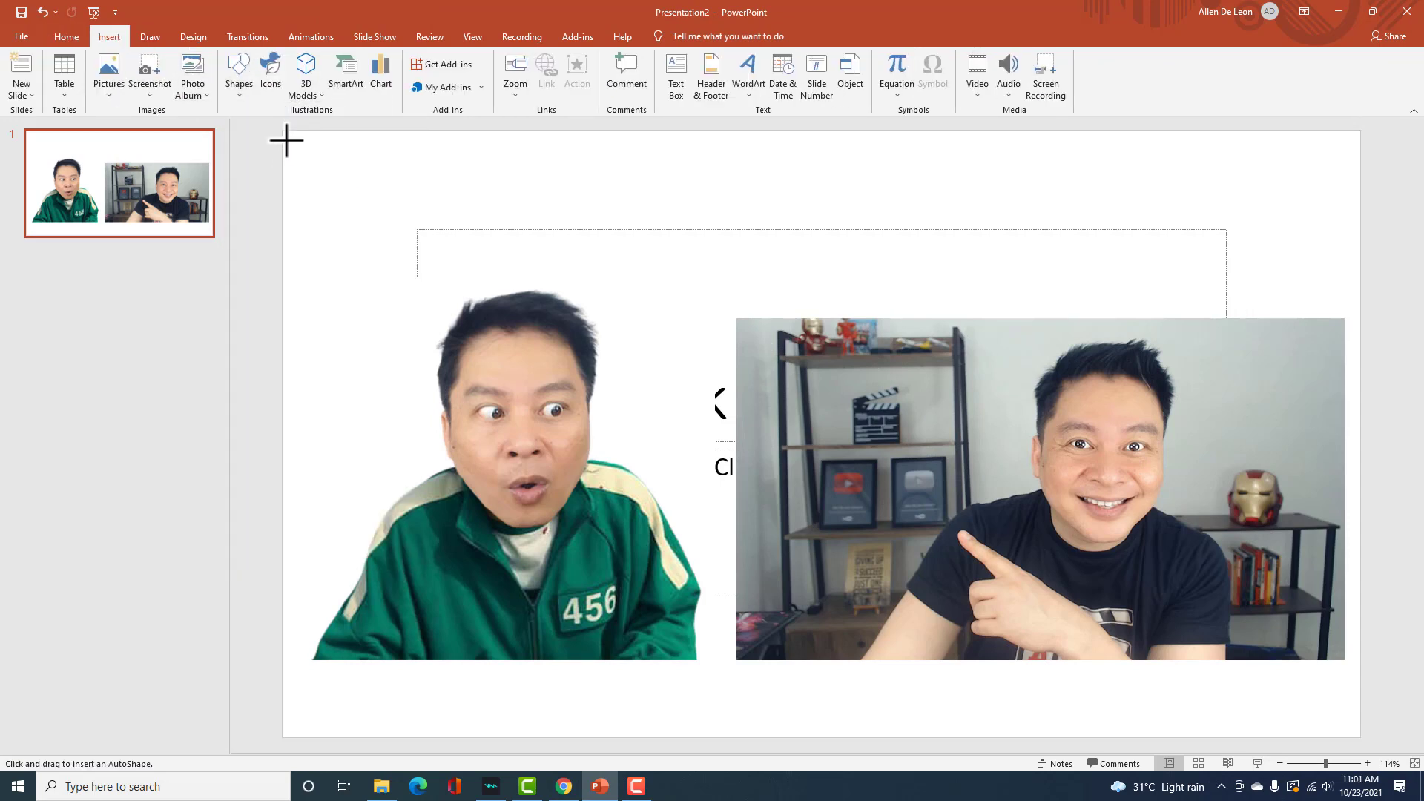
drag(282, 135, 1360, 736)
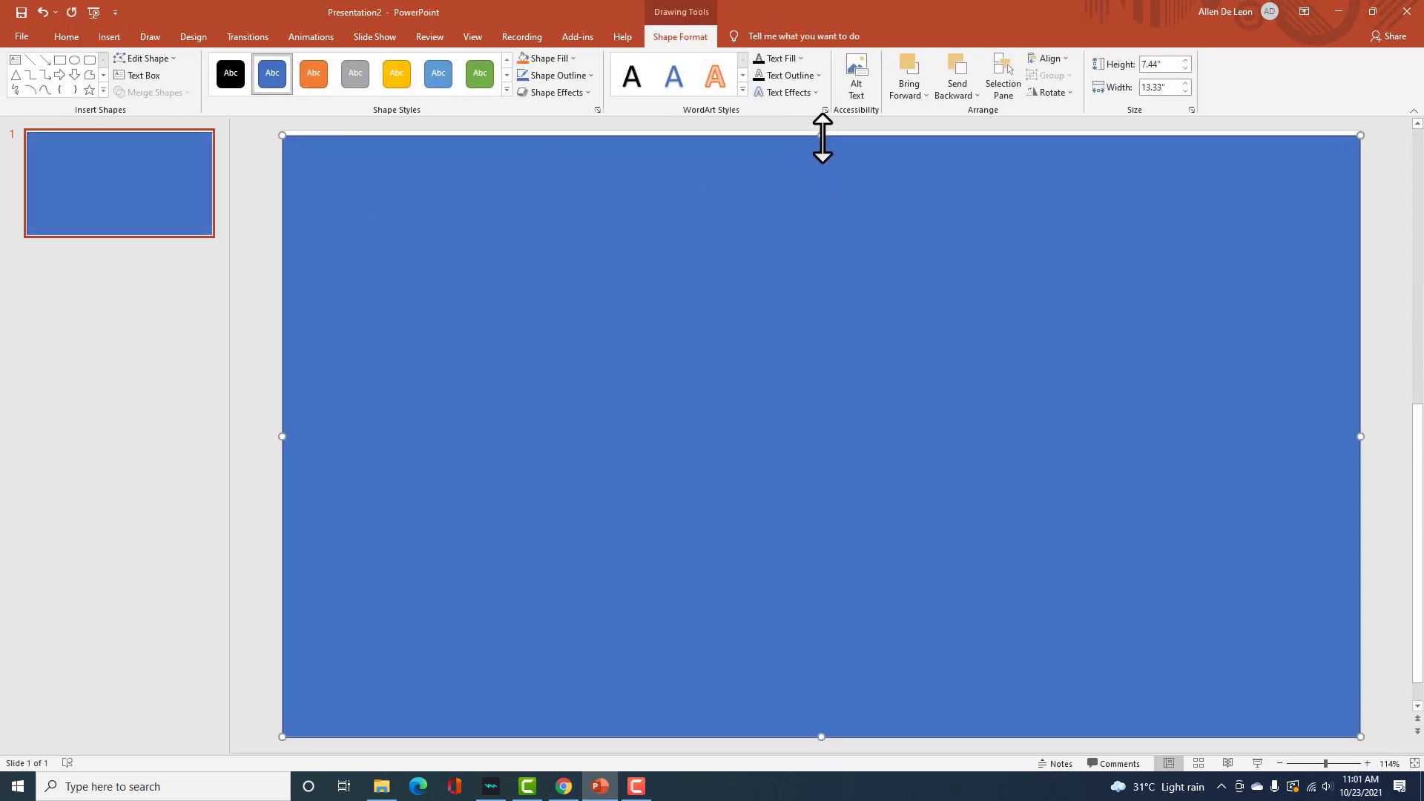
drag(821, 136, 820, 130)
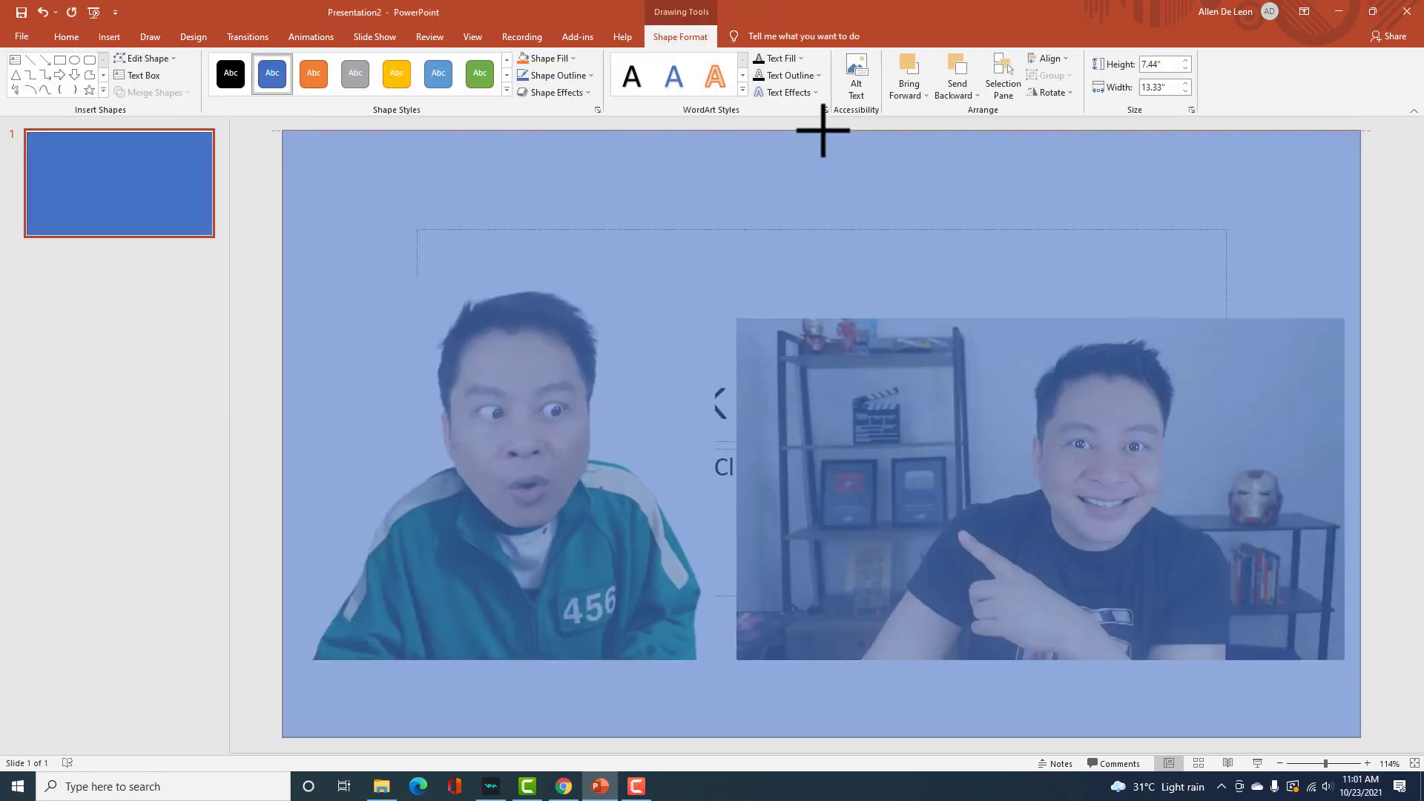
right_click(681, 208)
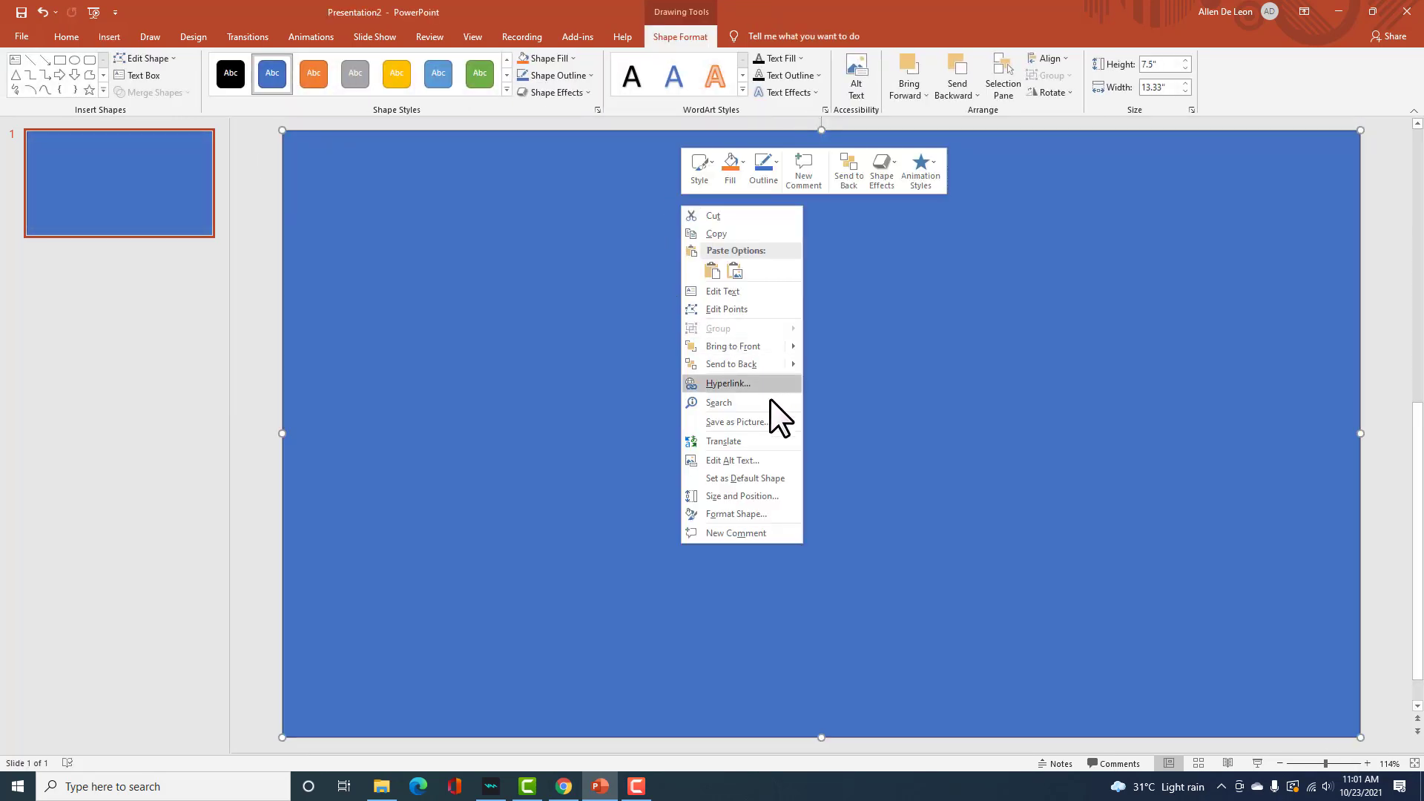
mouse_move(734, 364)
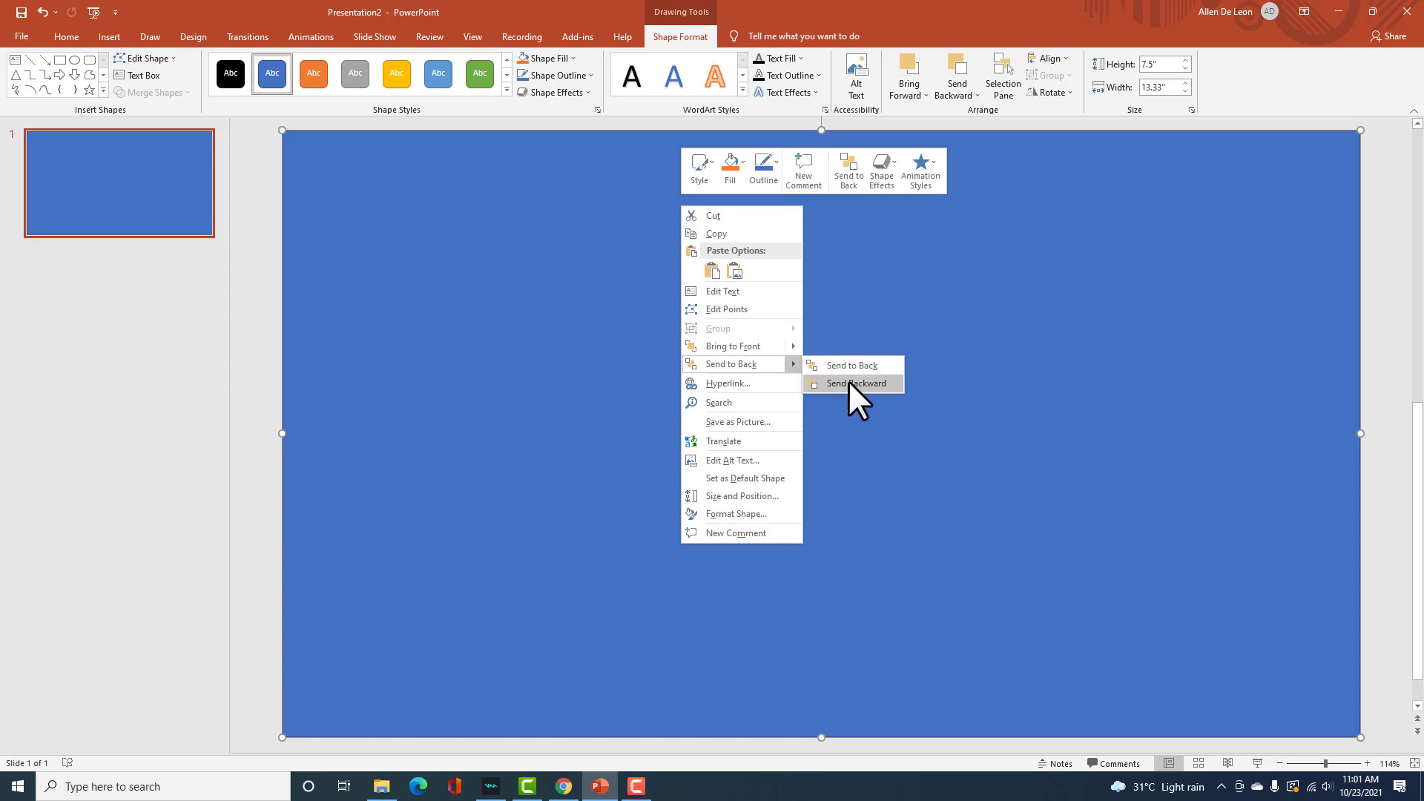
click(847, 379)
right_click(564, 347)
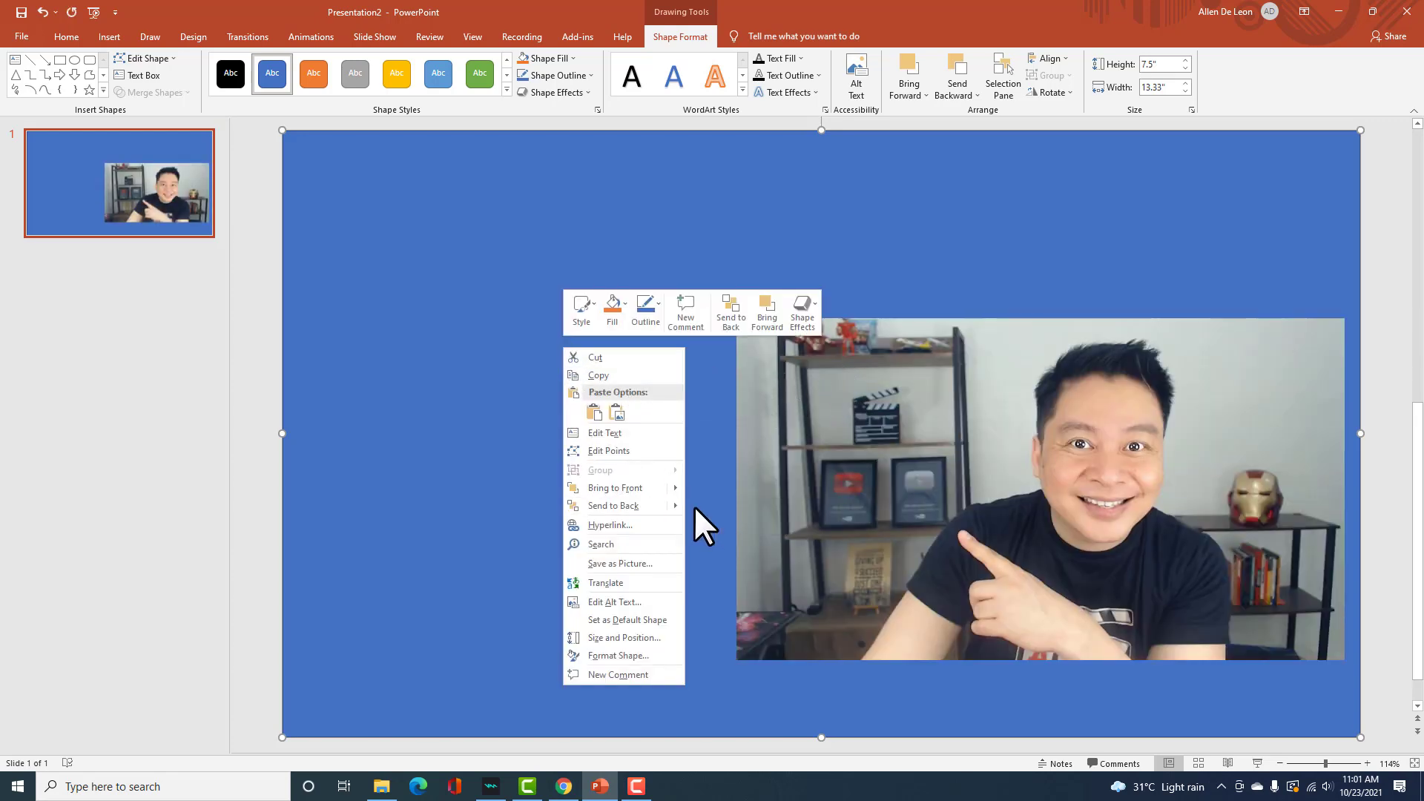
mouse_move(612, 506)
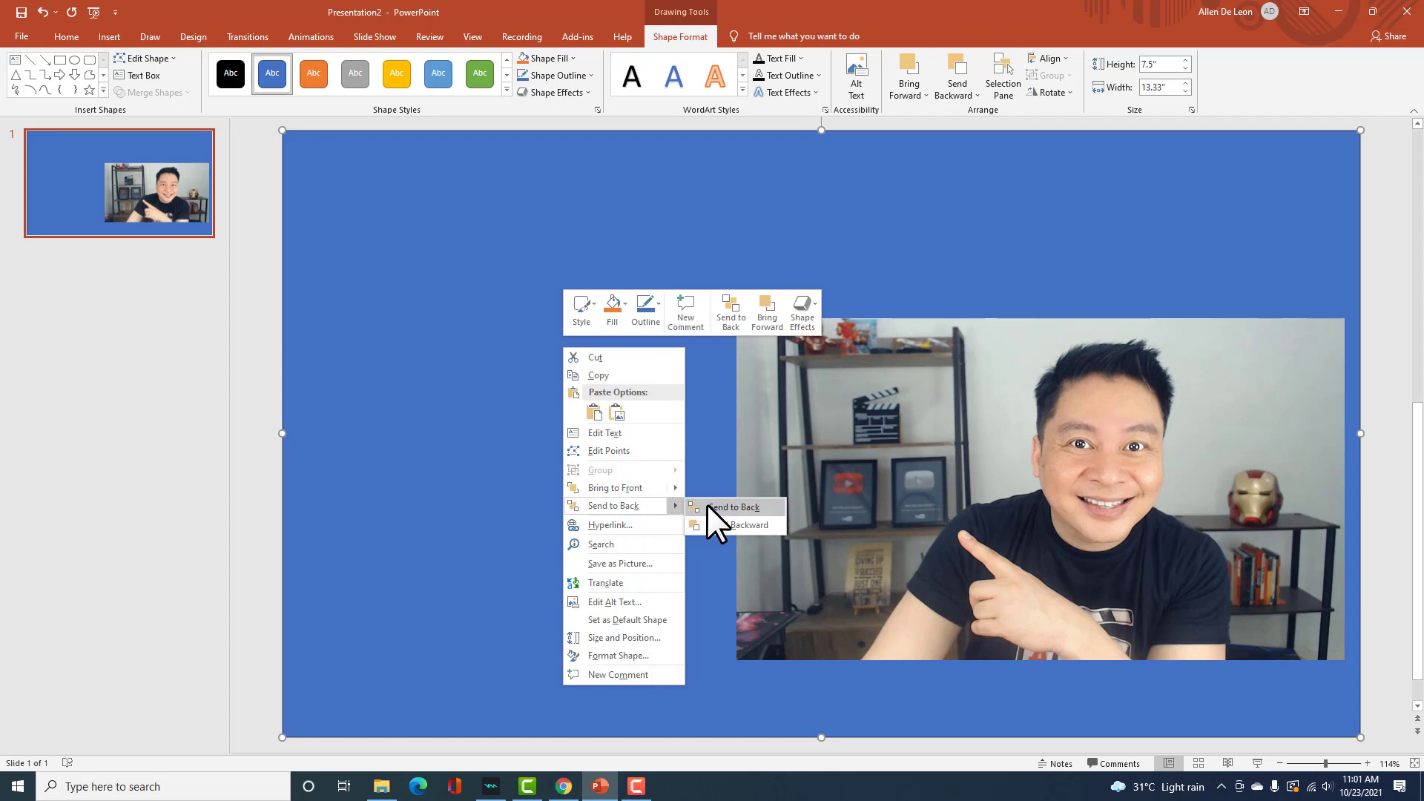
click(708, 506)
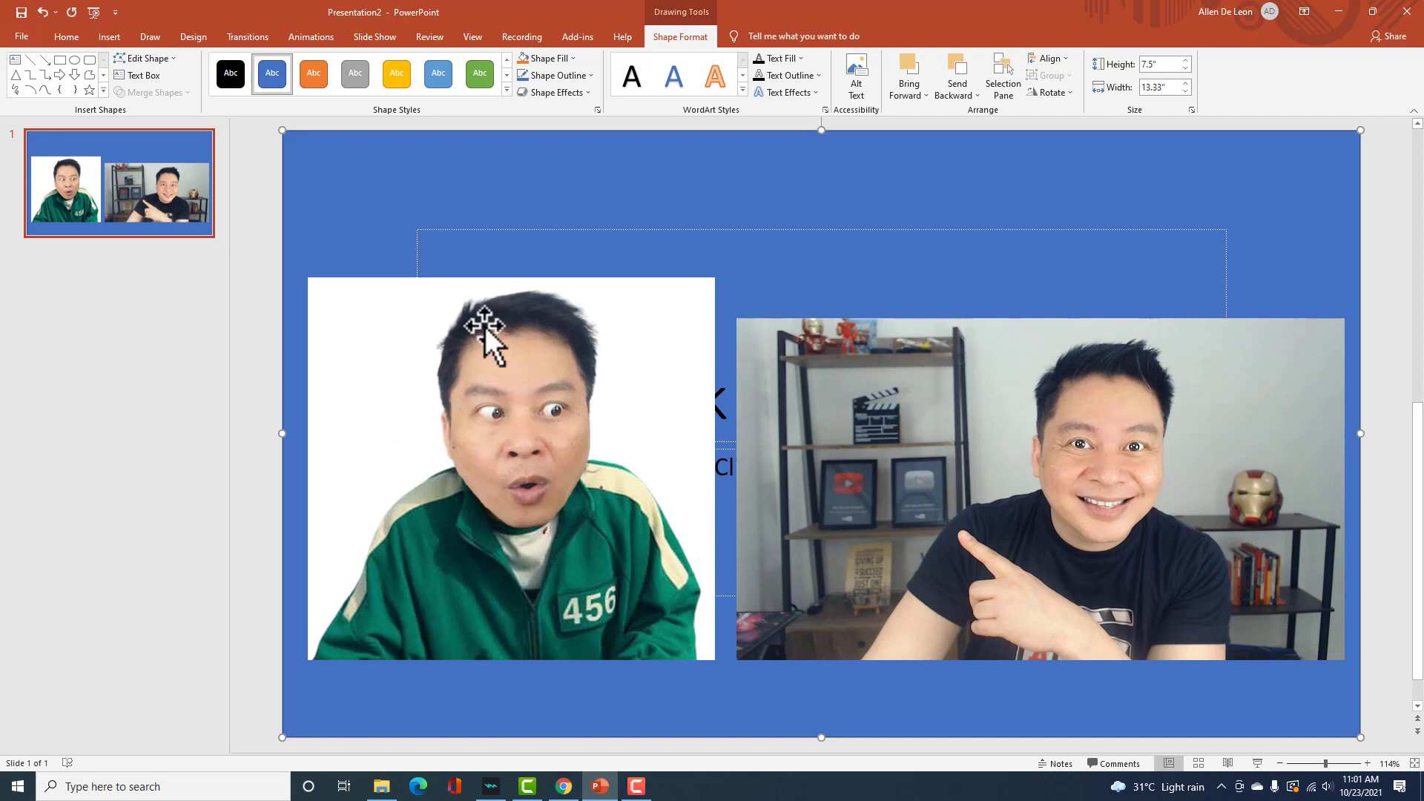
mouse_move(289, 133)
mouse_down()
mouse_move(347, 226)
mouse_move(284, 131)
mouse_up()
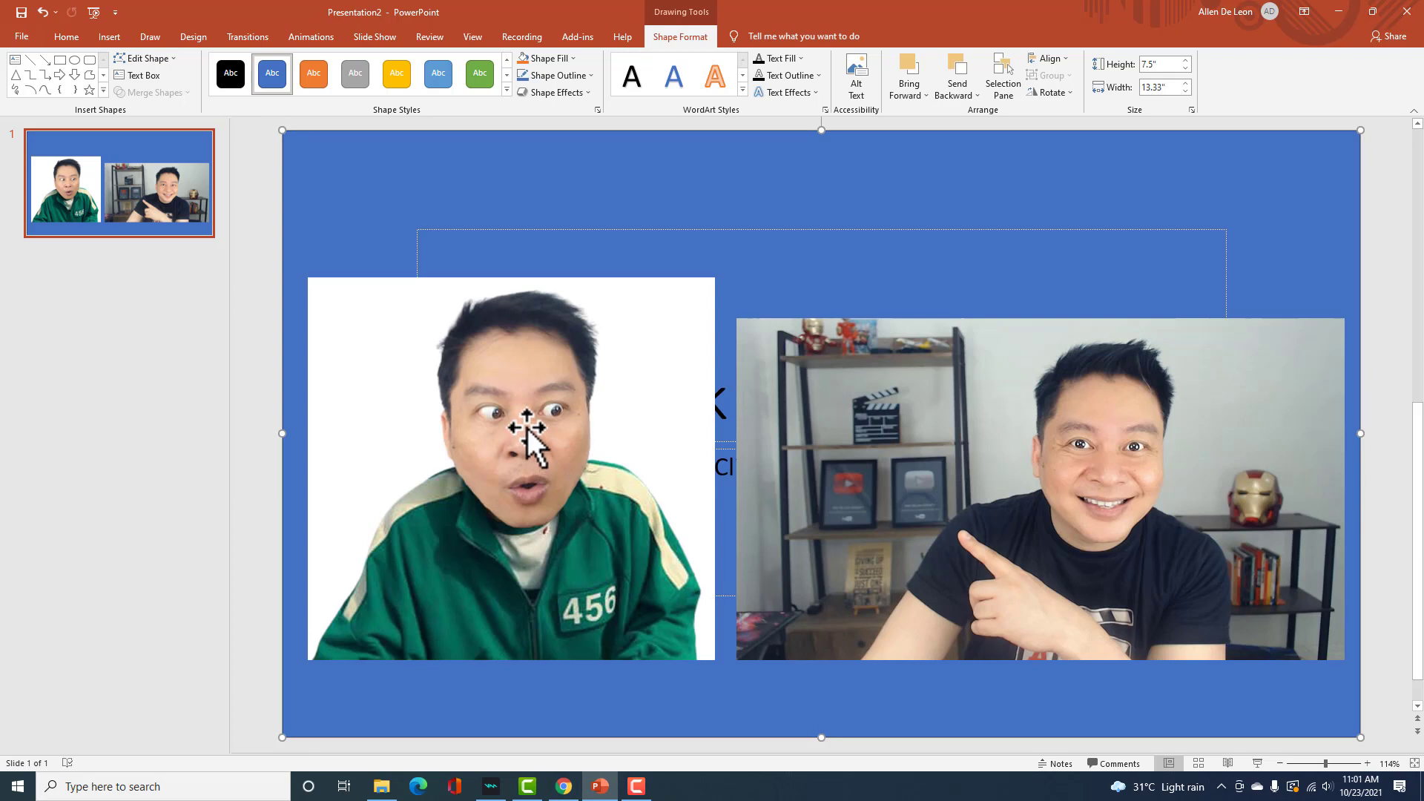
click(558, 466)
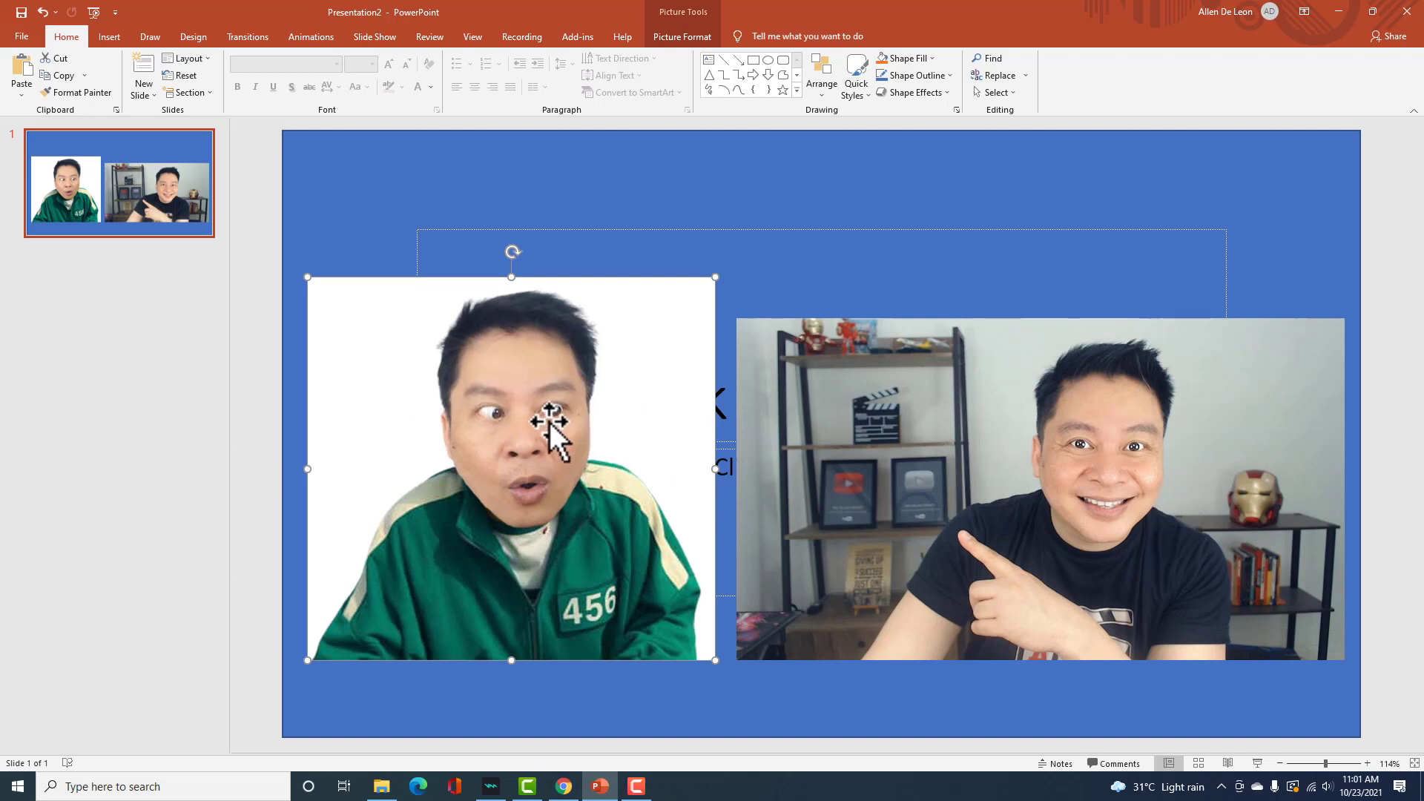
click(475, 256)
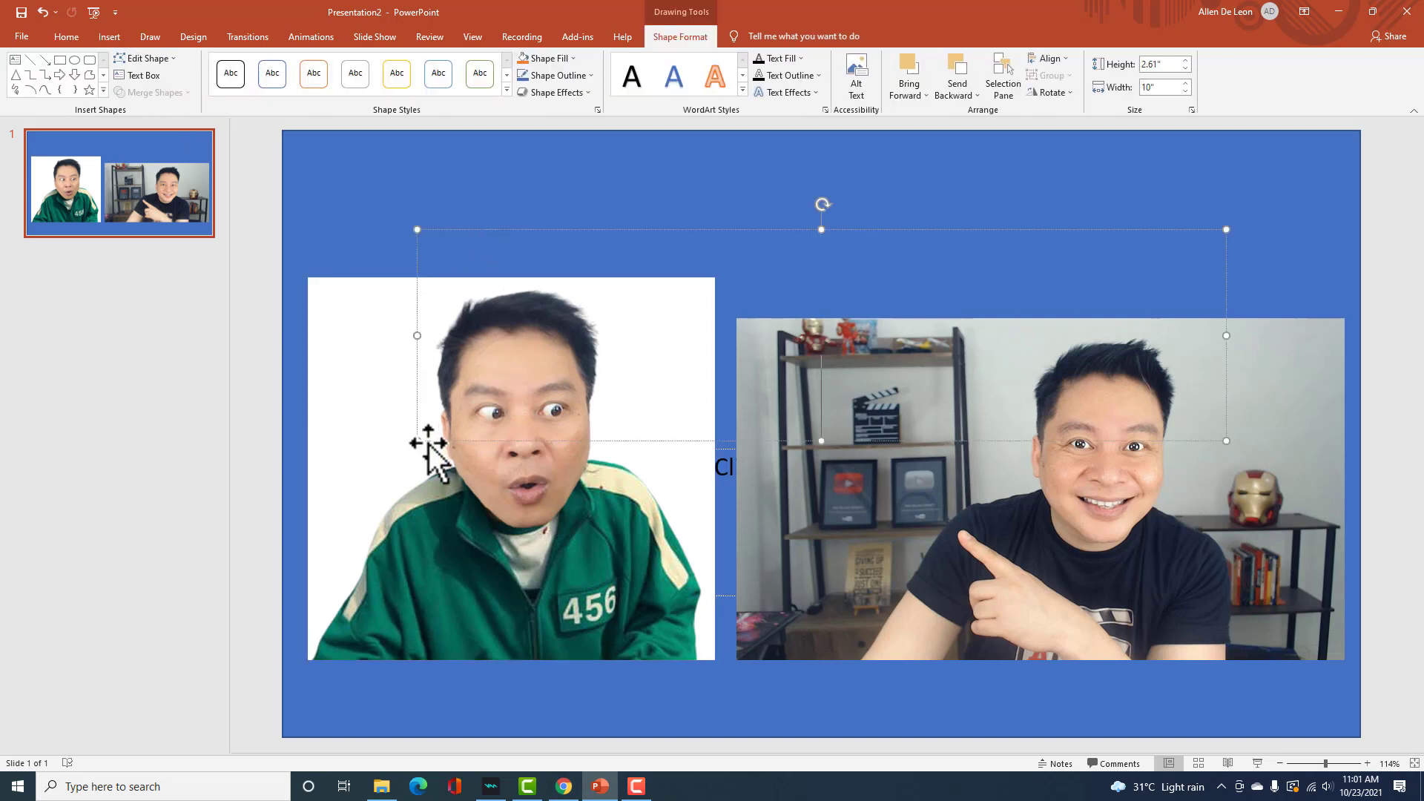
click(352, 179)
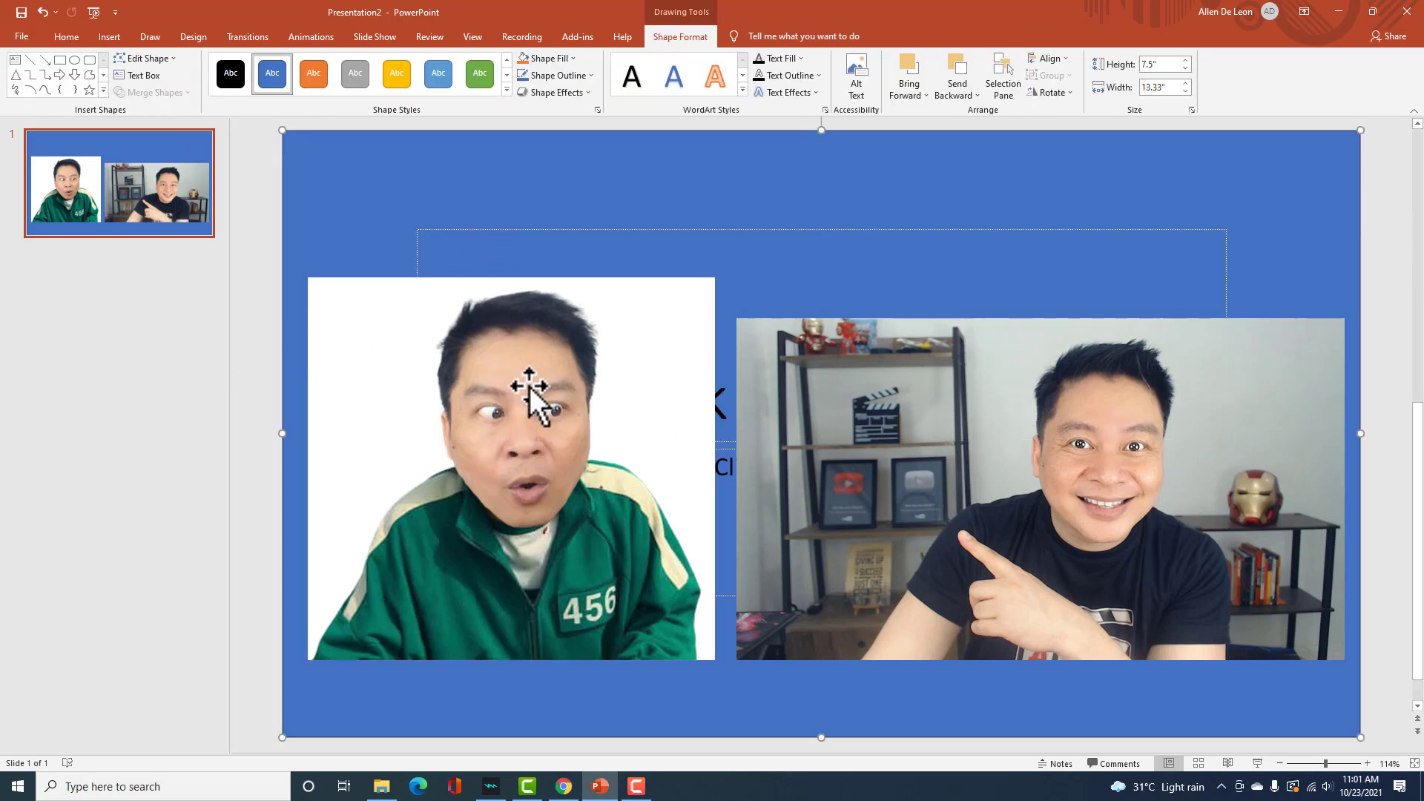
click(513, 410)
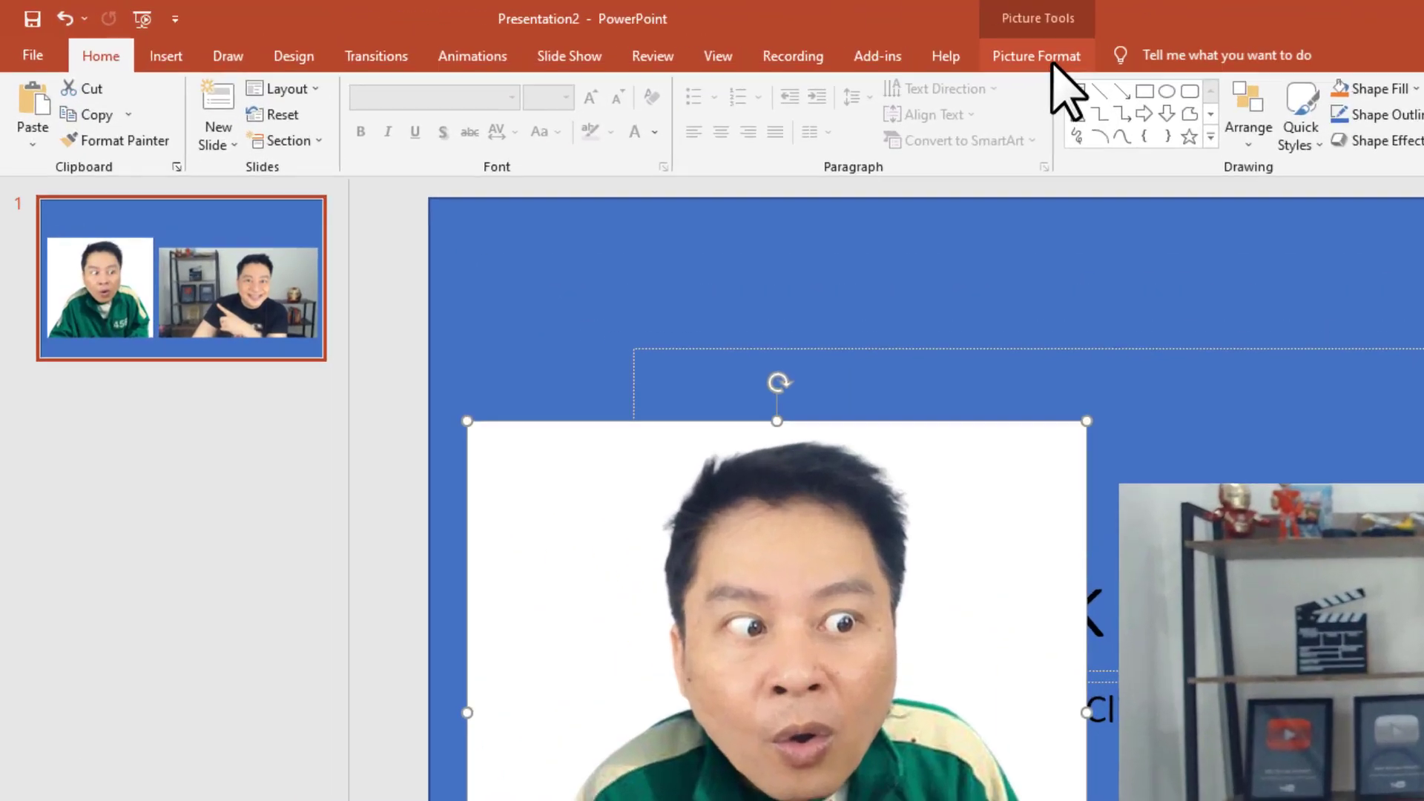
- Use Color > Set Transparent Color on the left photo's white background
click(682, 37)
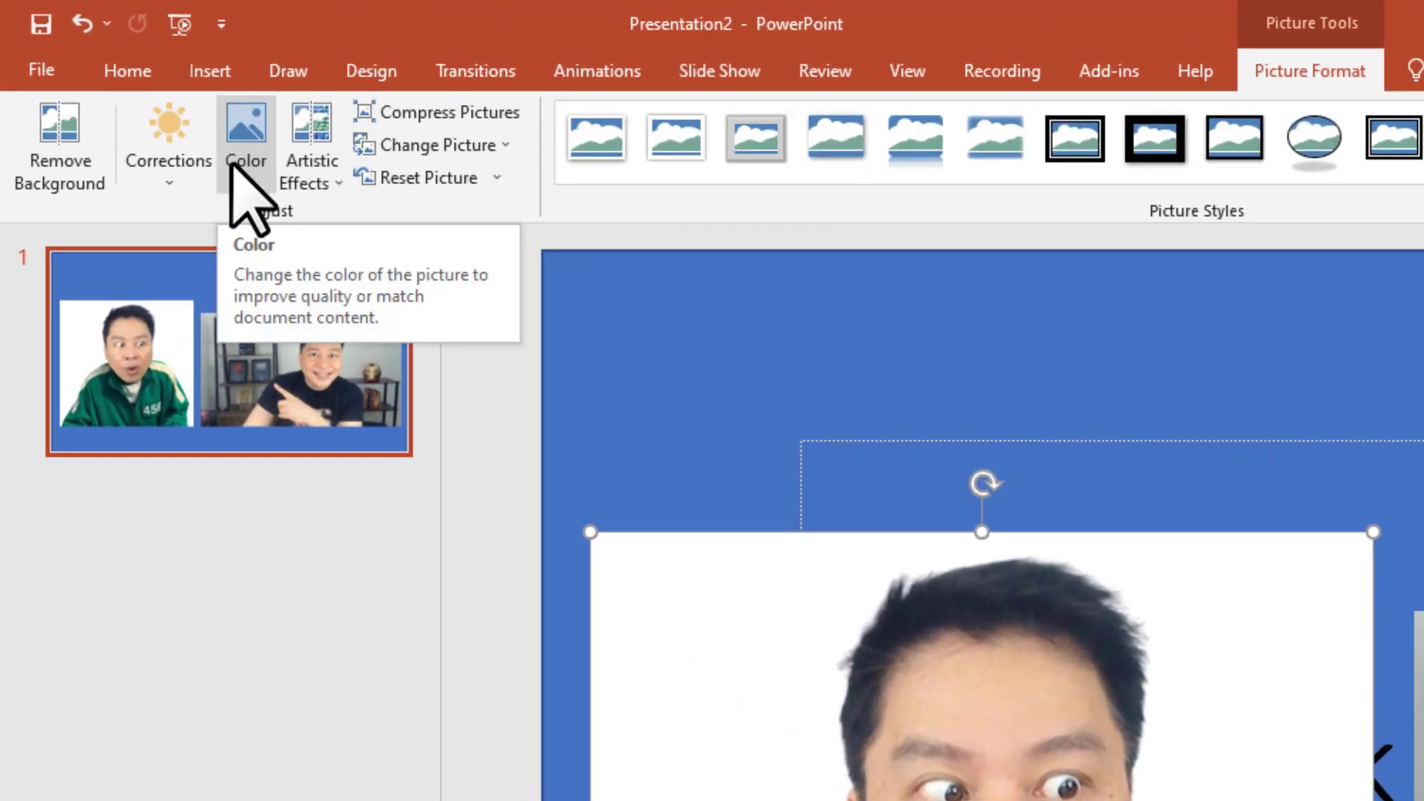
click(232, 164)
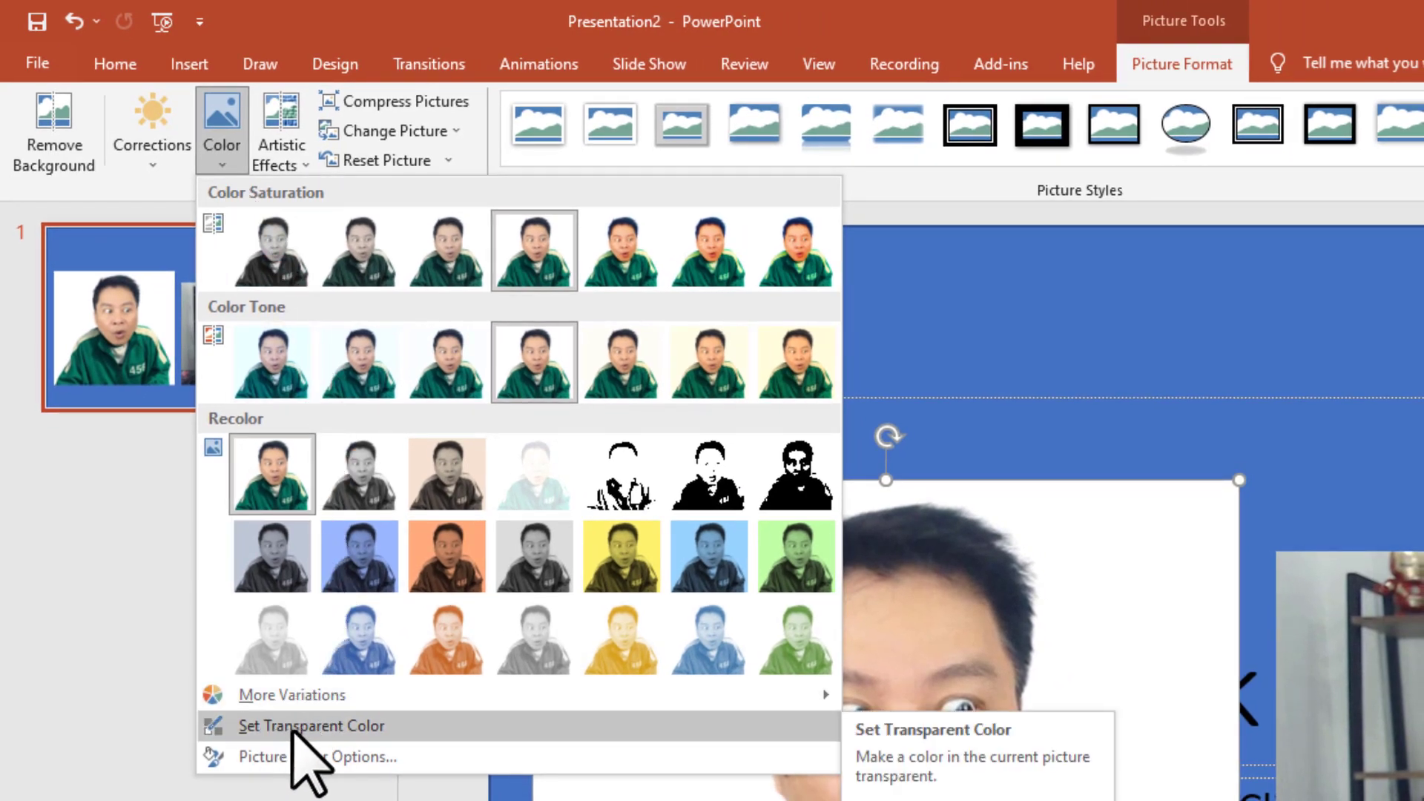
click(394, 728)
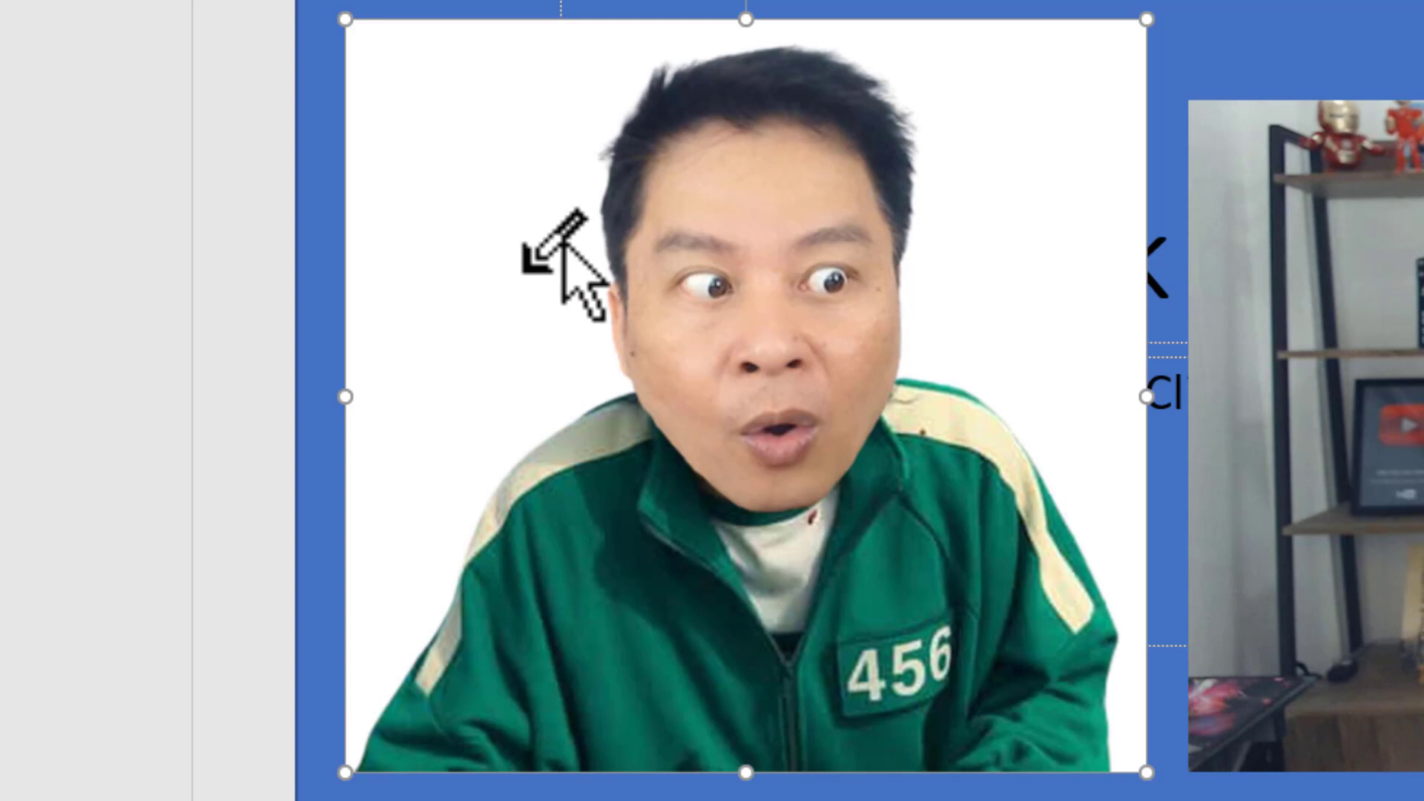
click(533, 291)
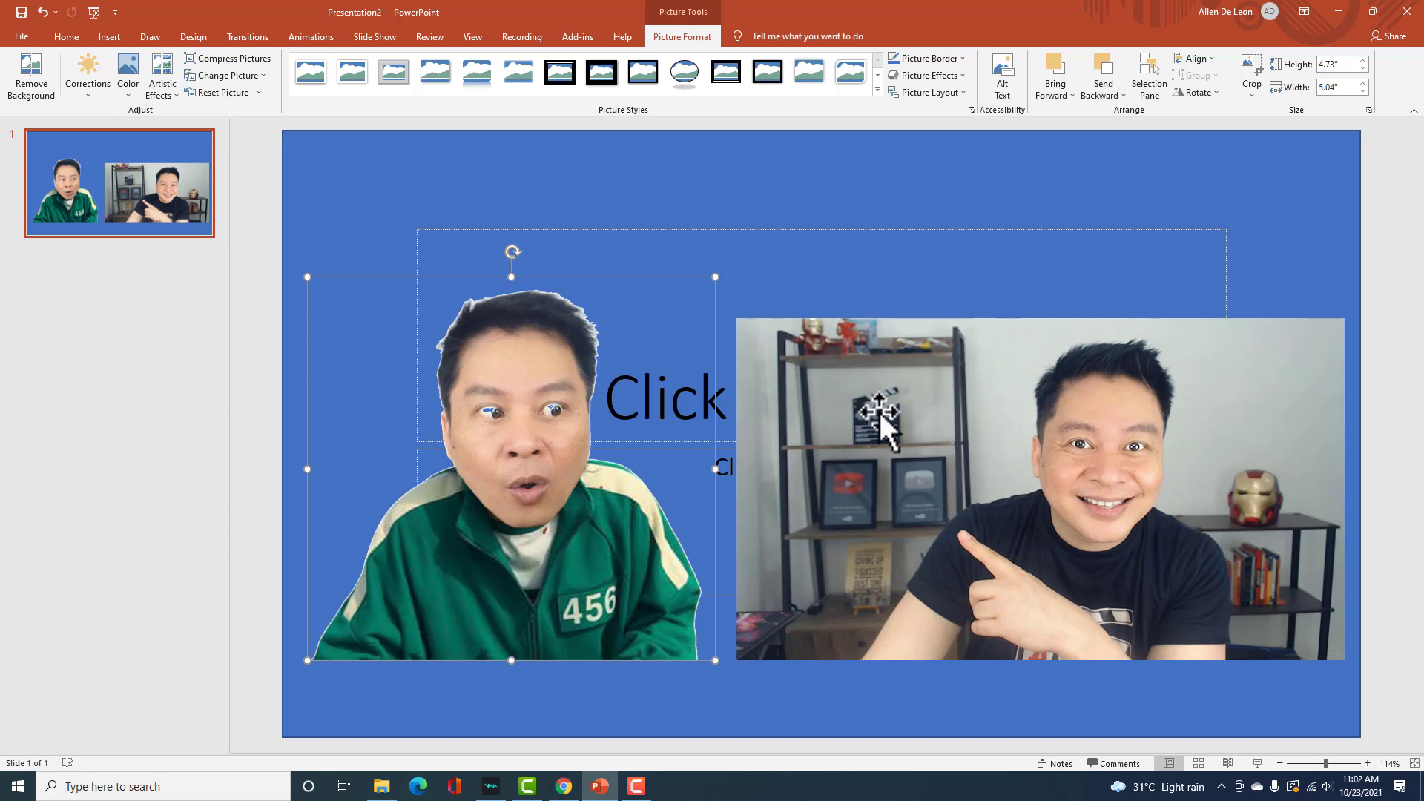
- Select the room photo on the right and start Remove Background on it
click(935, 439)
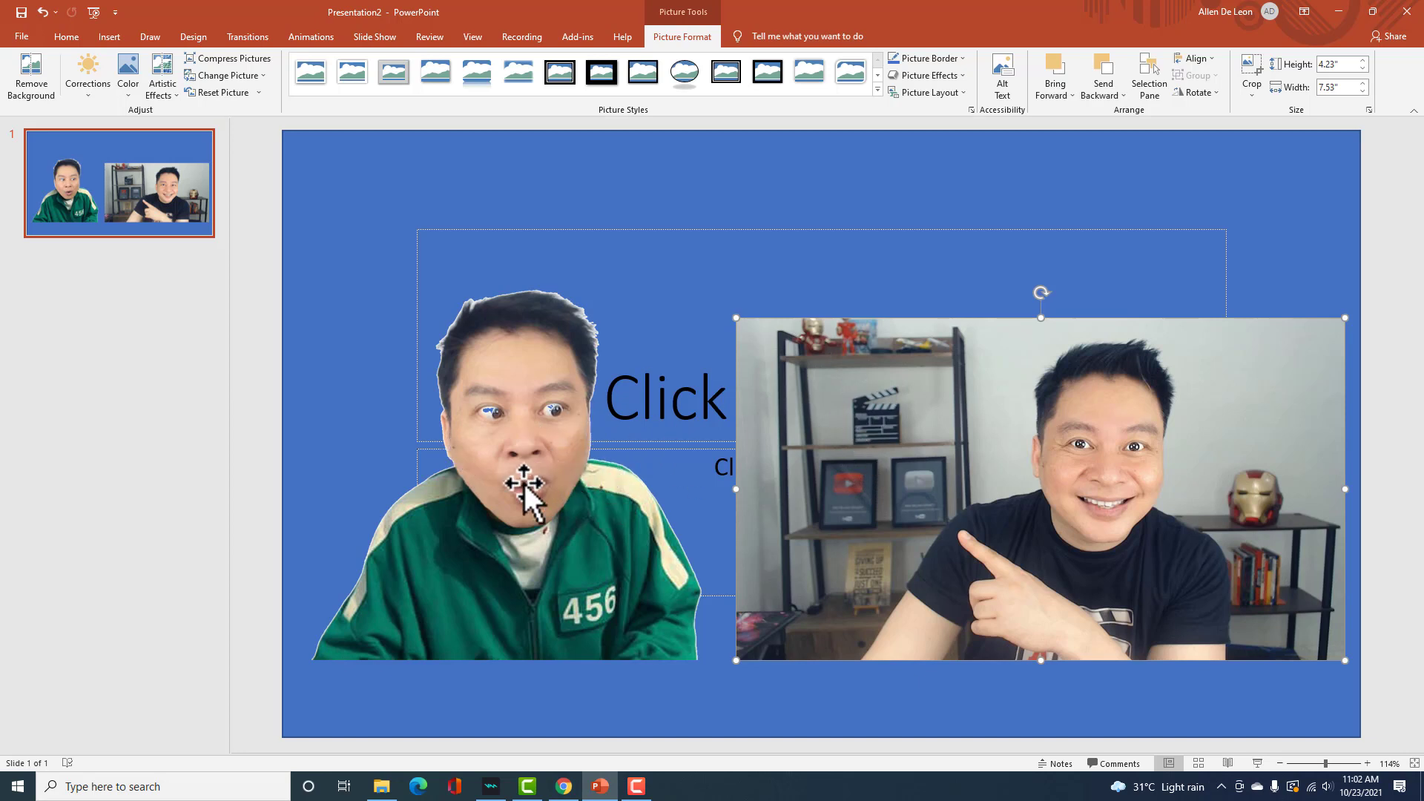
click(535, 465)
click(912, 476)
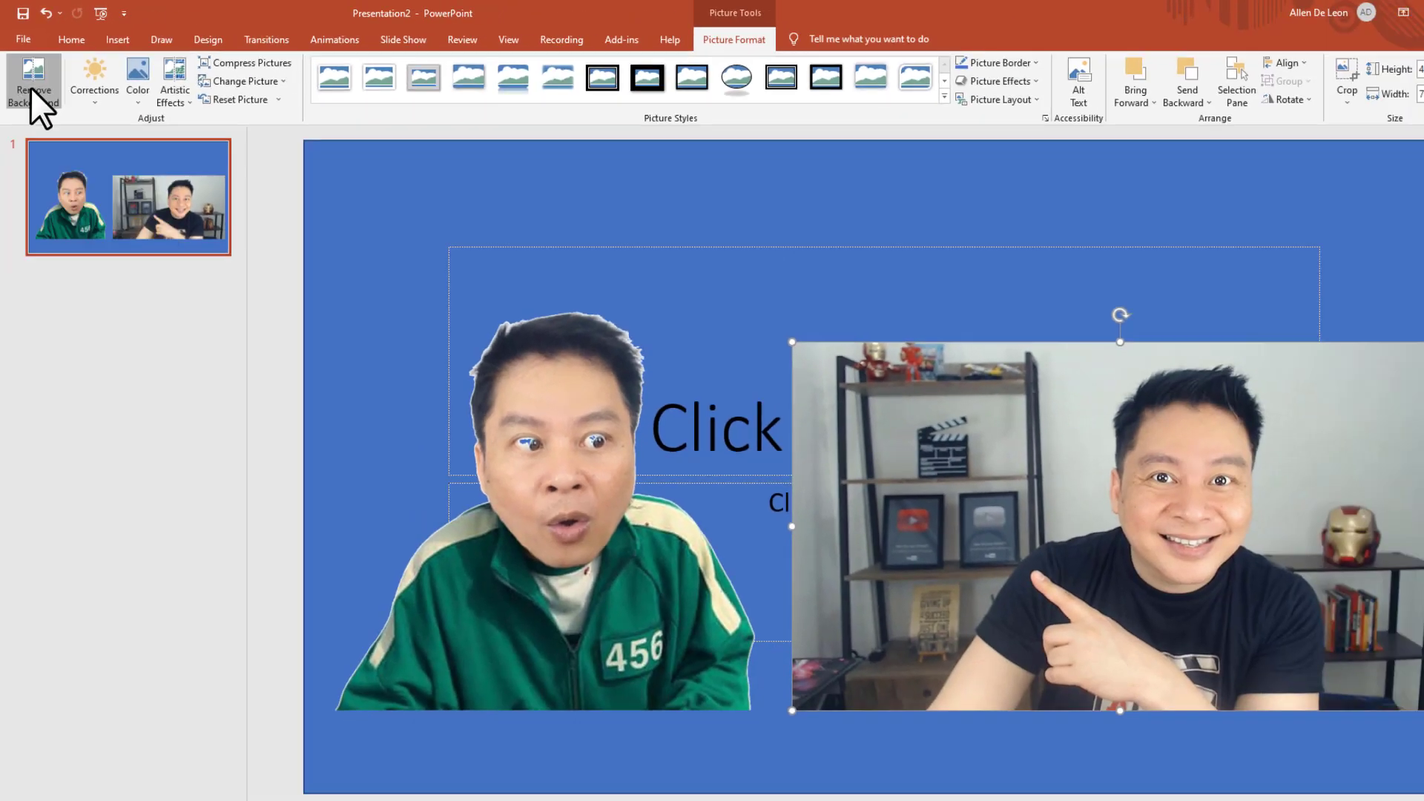
click(30, 88)
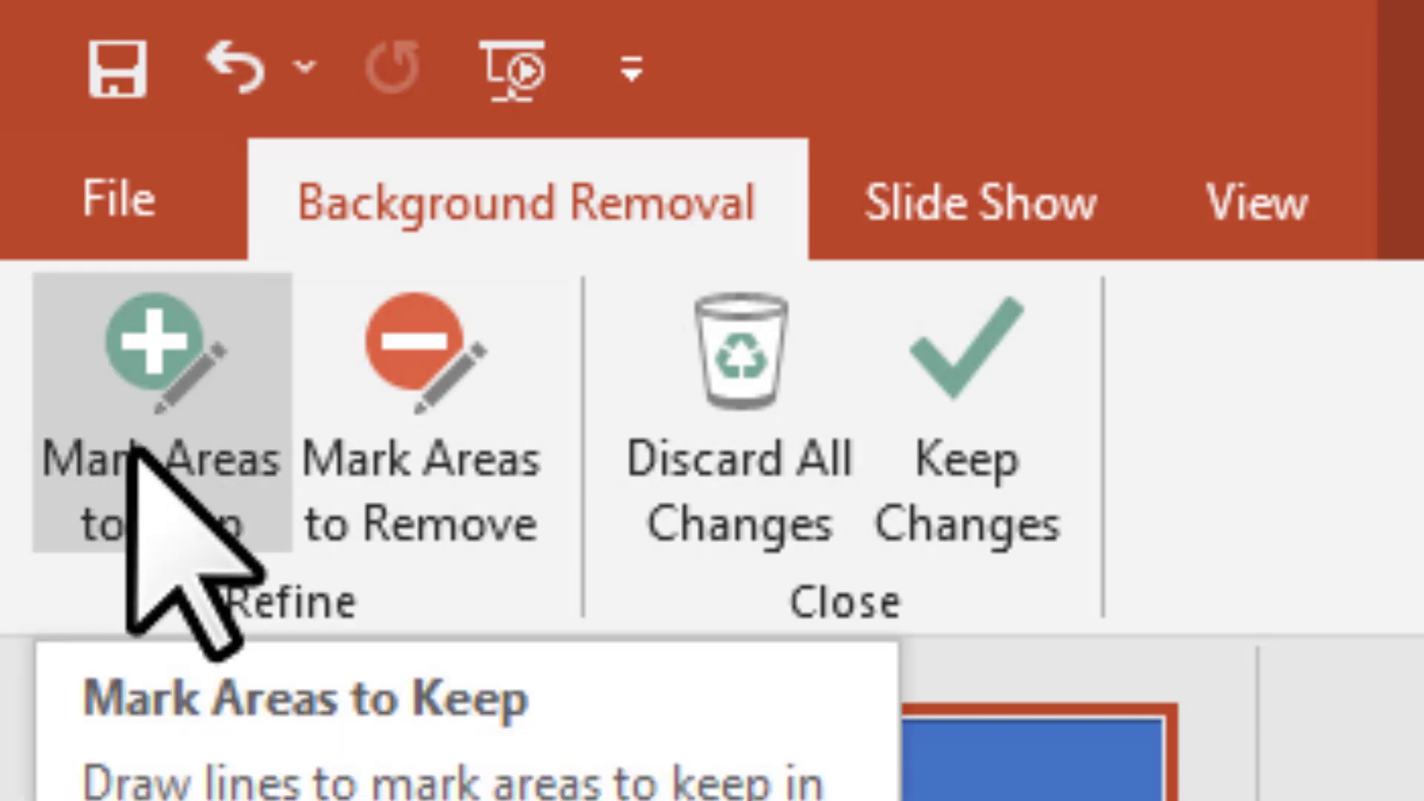
- Mark the pointing arm and hair to keep, and the shelf post and Iron Man helmet to remove
click(125, 497)
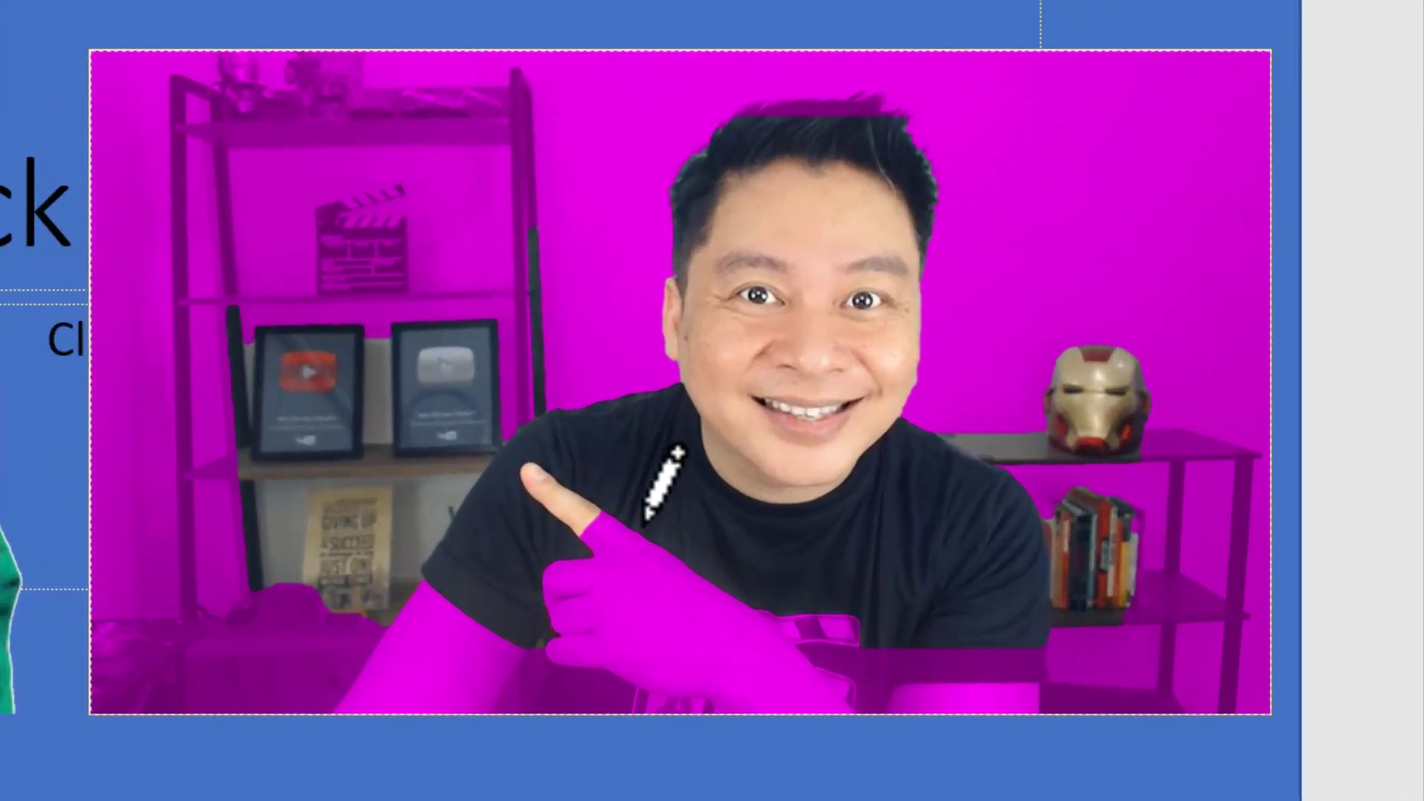
mouse_move(594, 527)
mouse_down()
mouse_move(1006, 647)
mouse_move(1008, 690)
mouse_move(417, 701)
mouse_move(416, 625)
mouse_move(559, 581)
mouse_move(597, 528)
mouse_up()
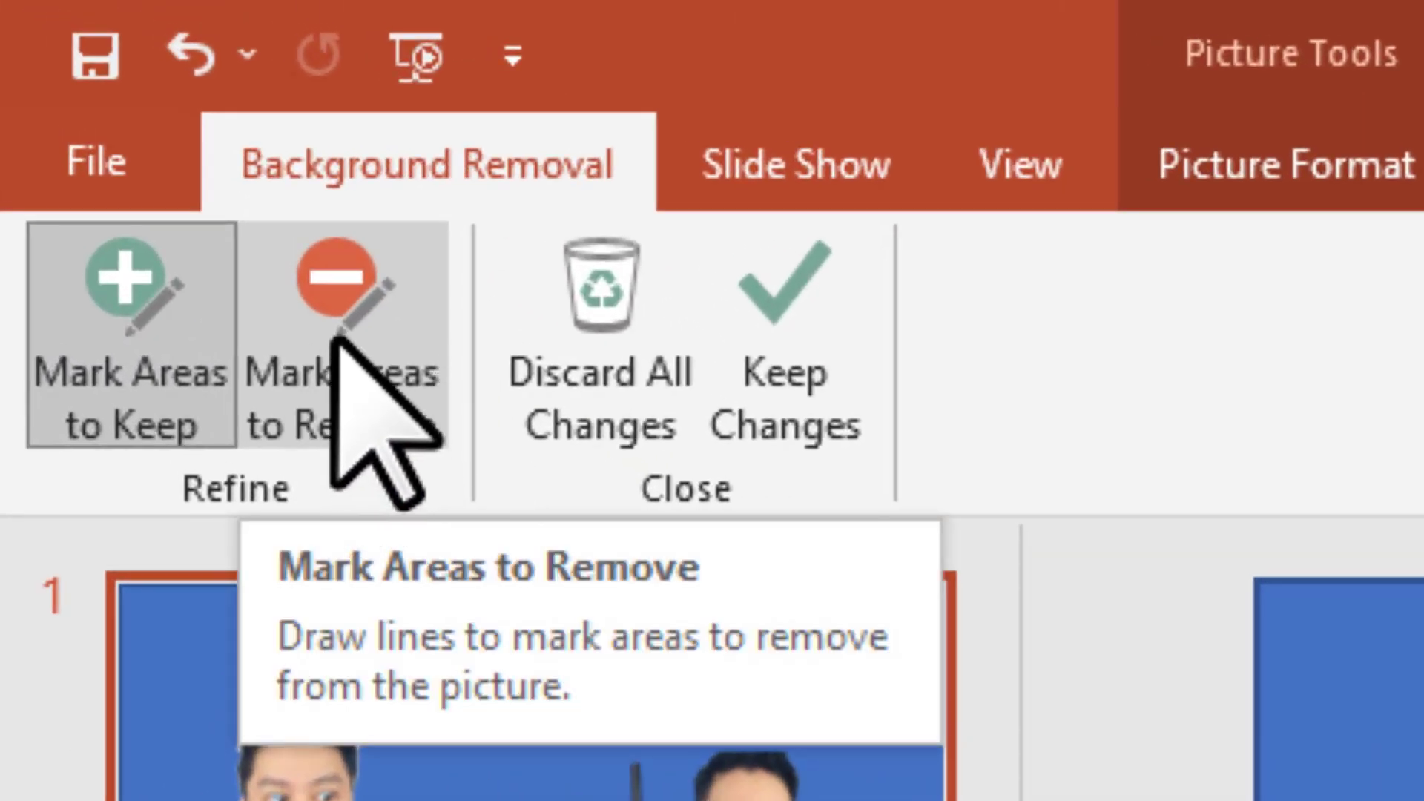
click(334, 335)
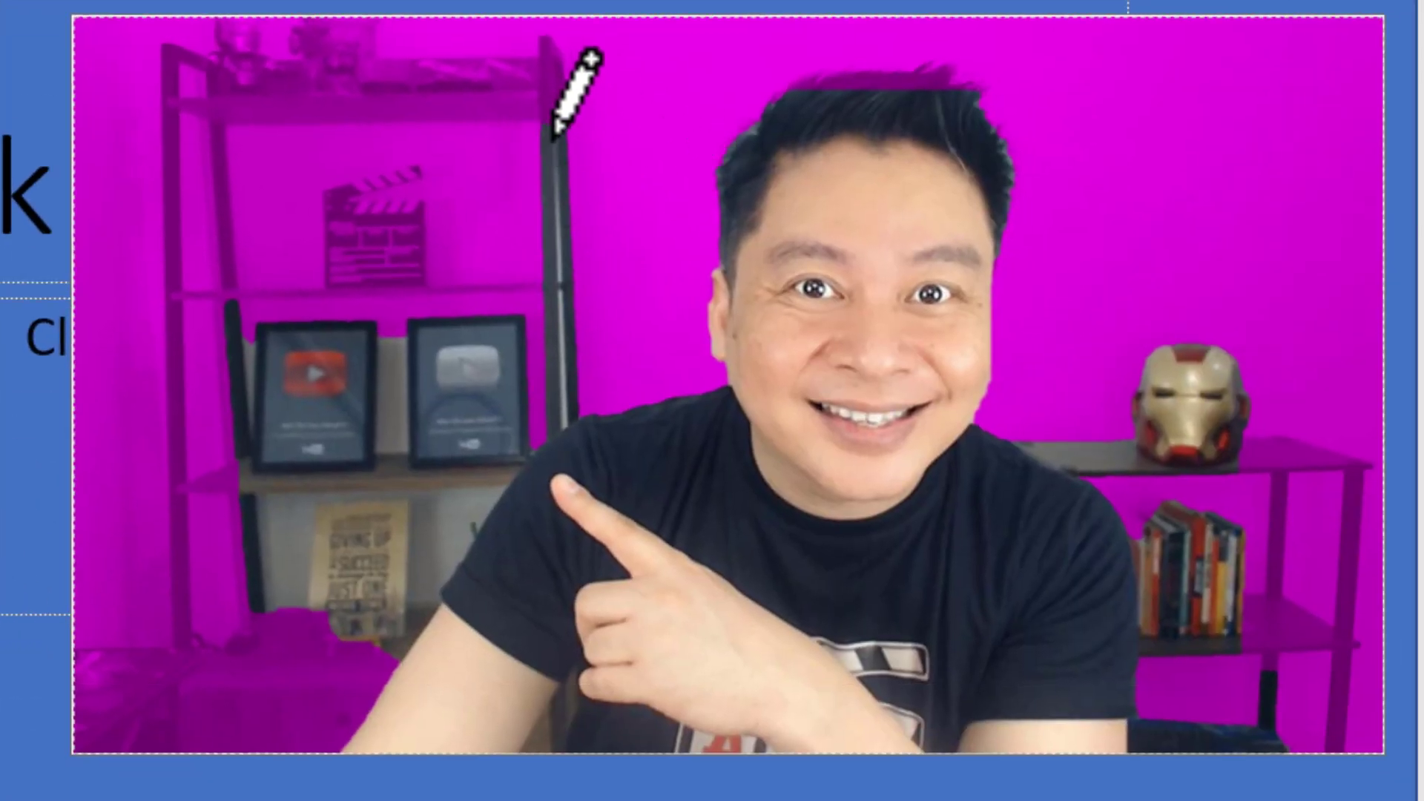
mouse_move(551, 128)
mouse_down()
mouse_move(249, 382)
mouse_move(259, 530)
mouse_move(382, 617)
mouse_move(423, 588)
mouse_move(565, 379)
mouse_move(558, 125)
mouse_up()
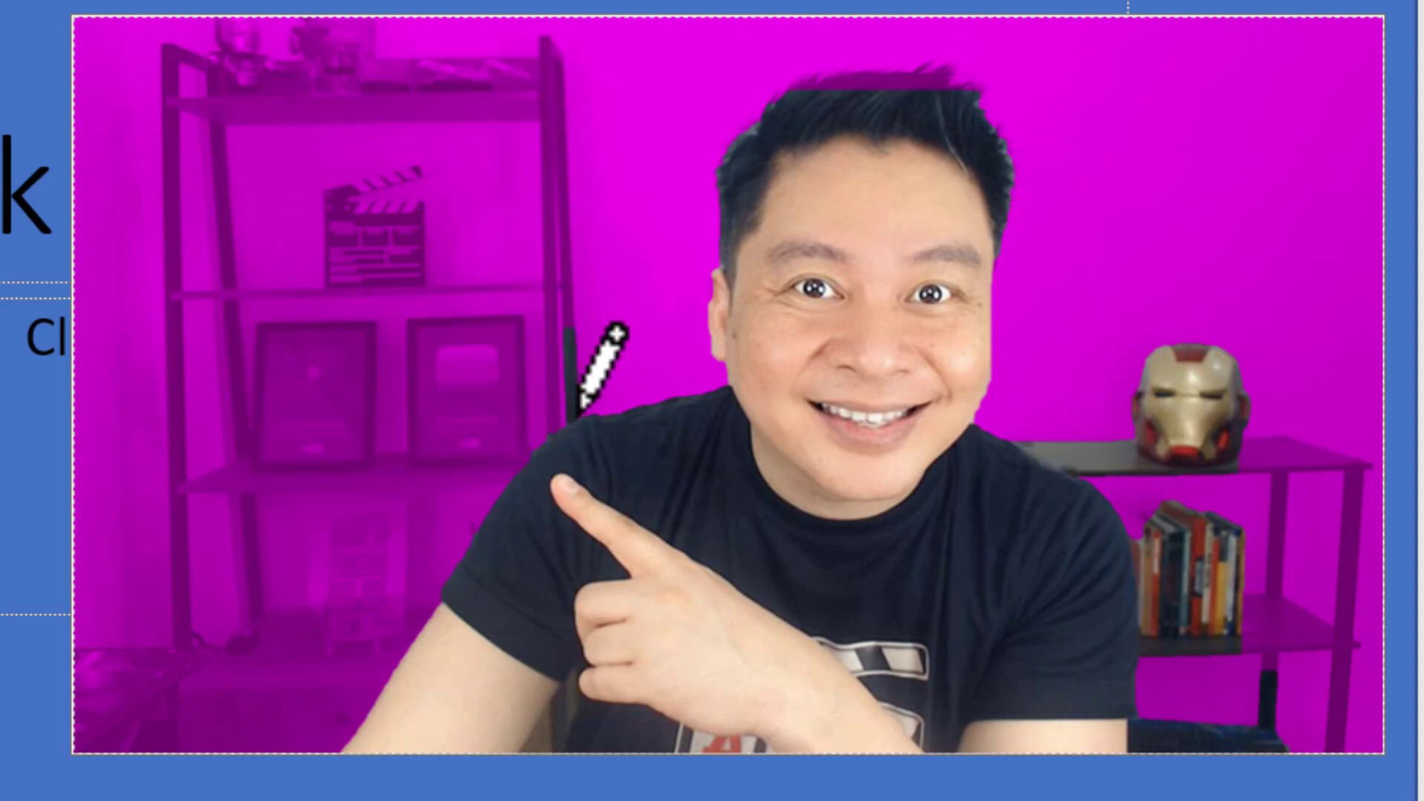
mouse_move(571, 420)
mouse_down()
mouse_move(571, 324)
mouse_move(540, 332)
mouse_up()
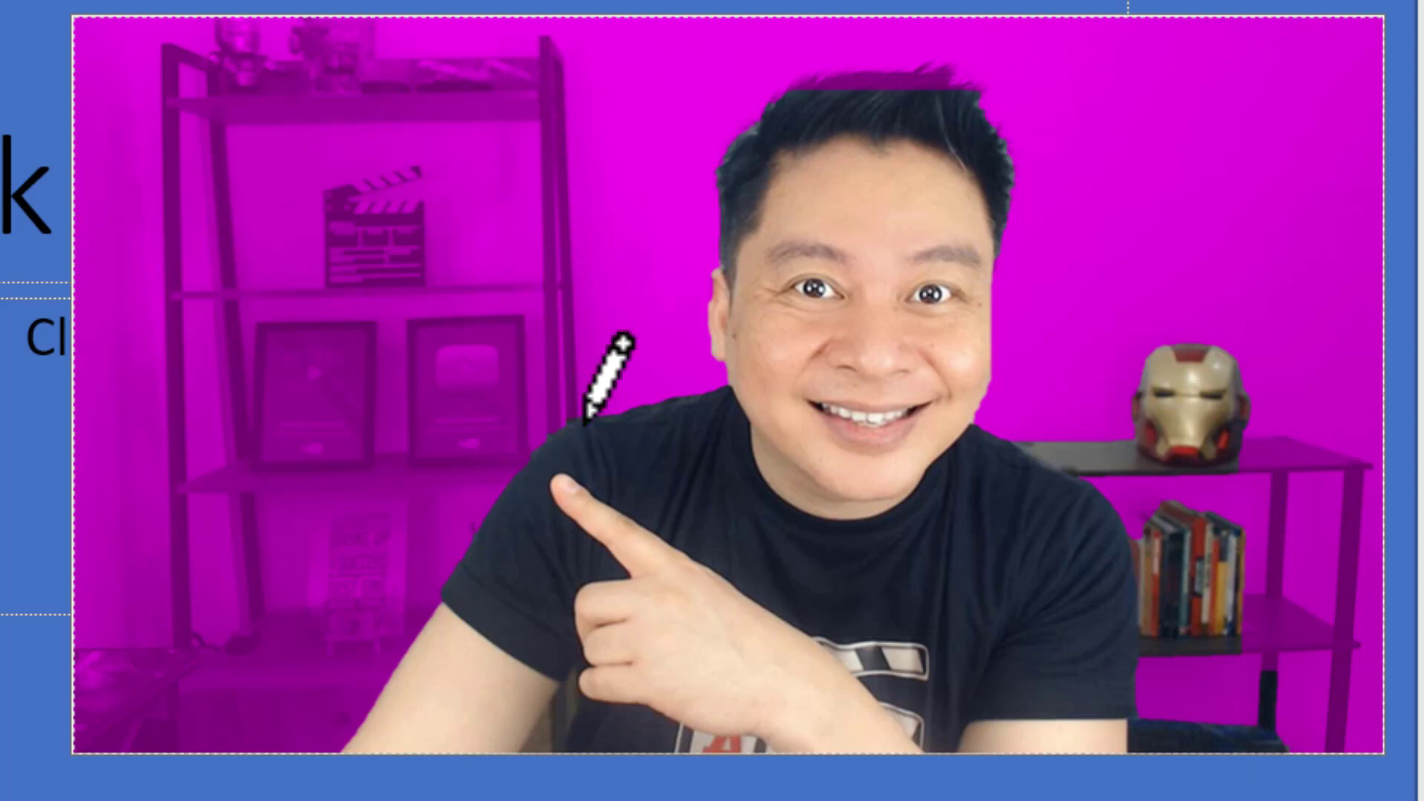
mouse_move(1236, 356)
mouse_down()
mouse_move(1173, 347)
mouse_move(1138, 413)
mouse_move(1080, 452)
mouse_move(1047, 452)
mouse_move(1159, 524)
mouse_move(1158, 609)
mouse_move(1182, 636)
mouse_move(1236, 612)
mouse_move(1247, 415)
mouse_move(1216, 363)
mouse_up()
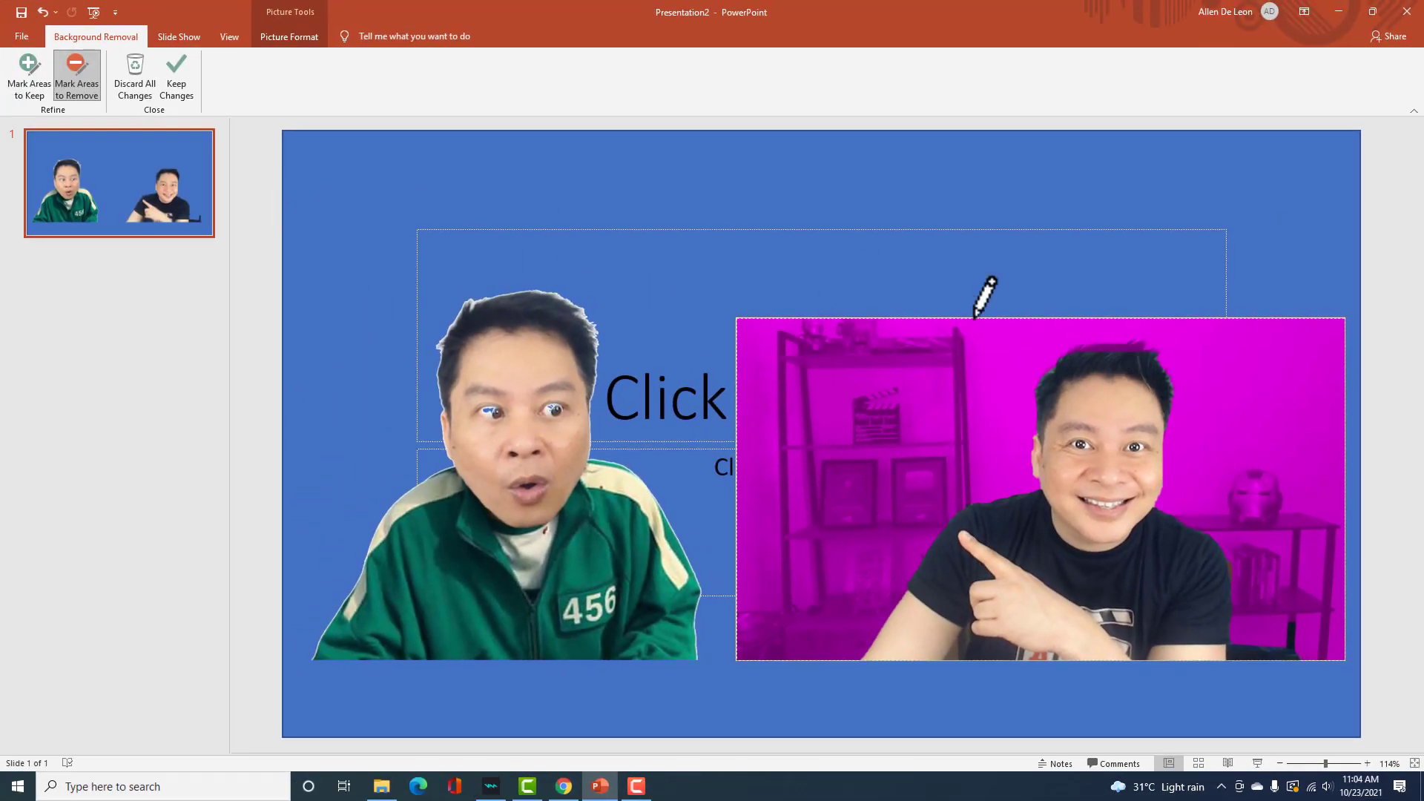
click(25, 78)
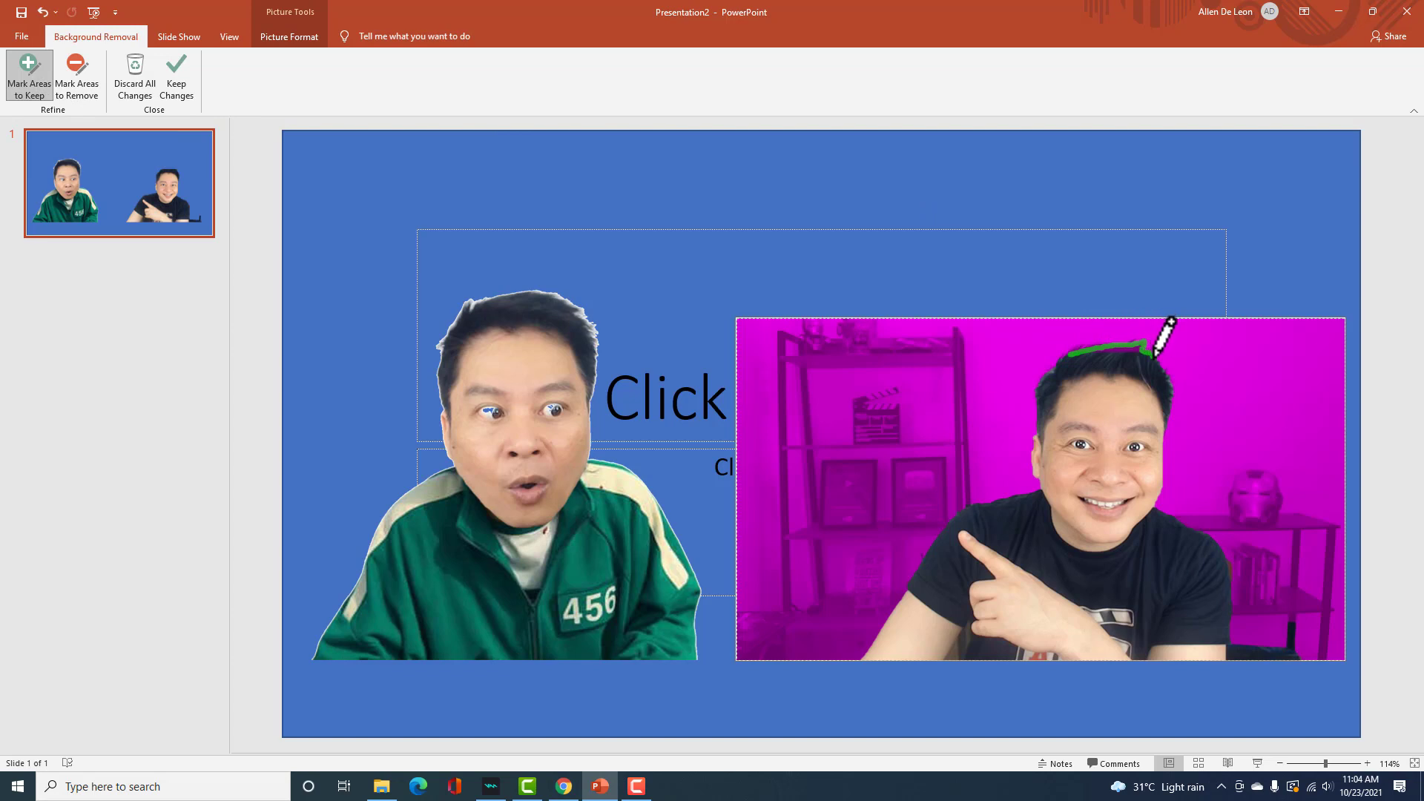
drag(1153, 361, 1165, 384)
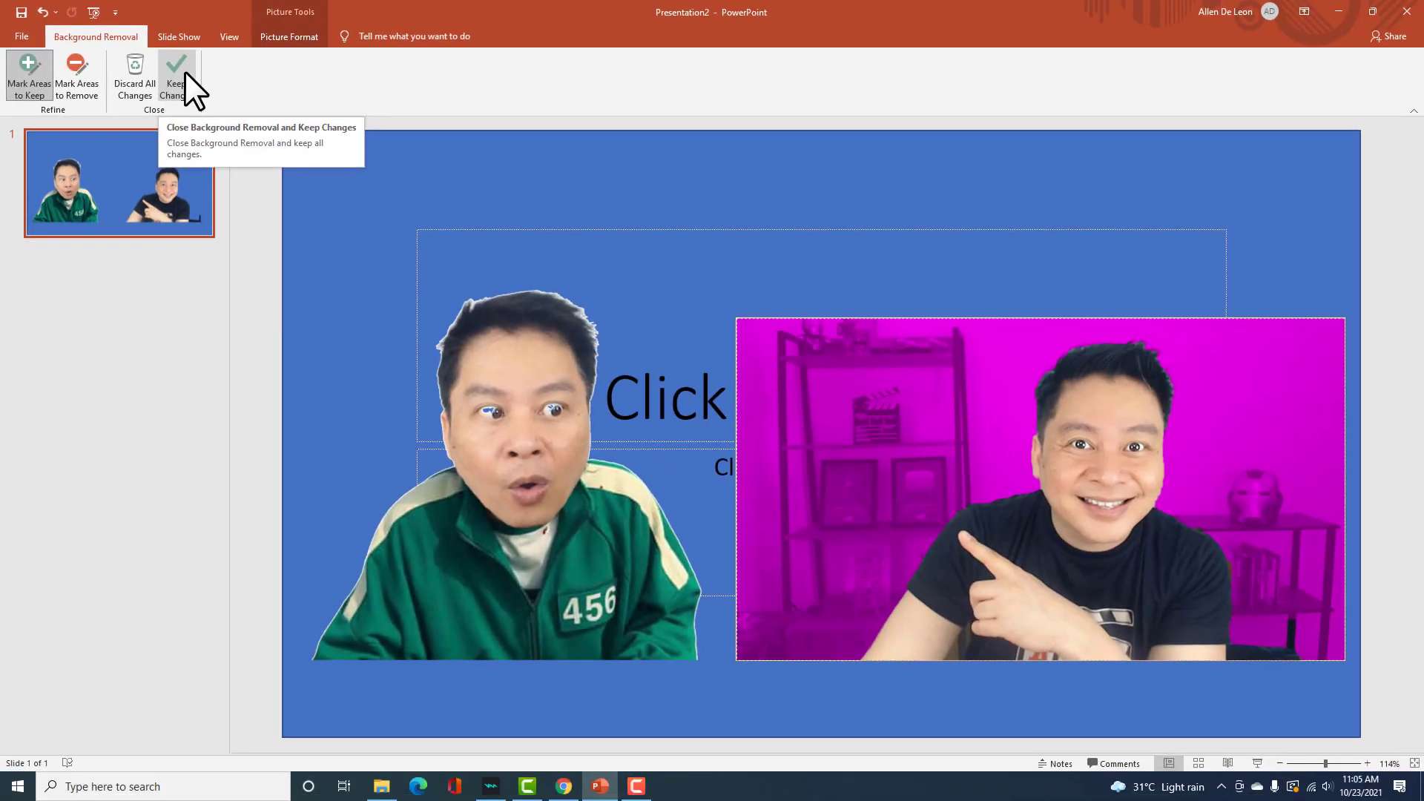
- Keep the changes, then reopen Remove Background to erase the bottom-right leftovers
click(179, 70)
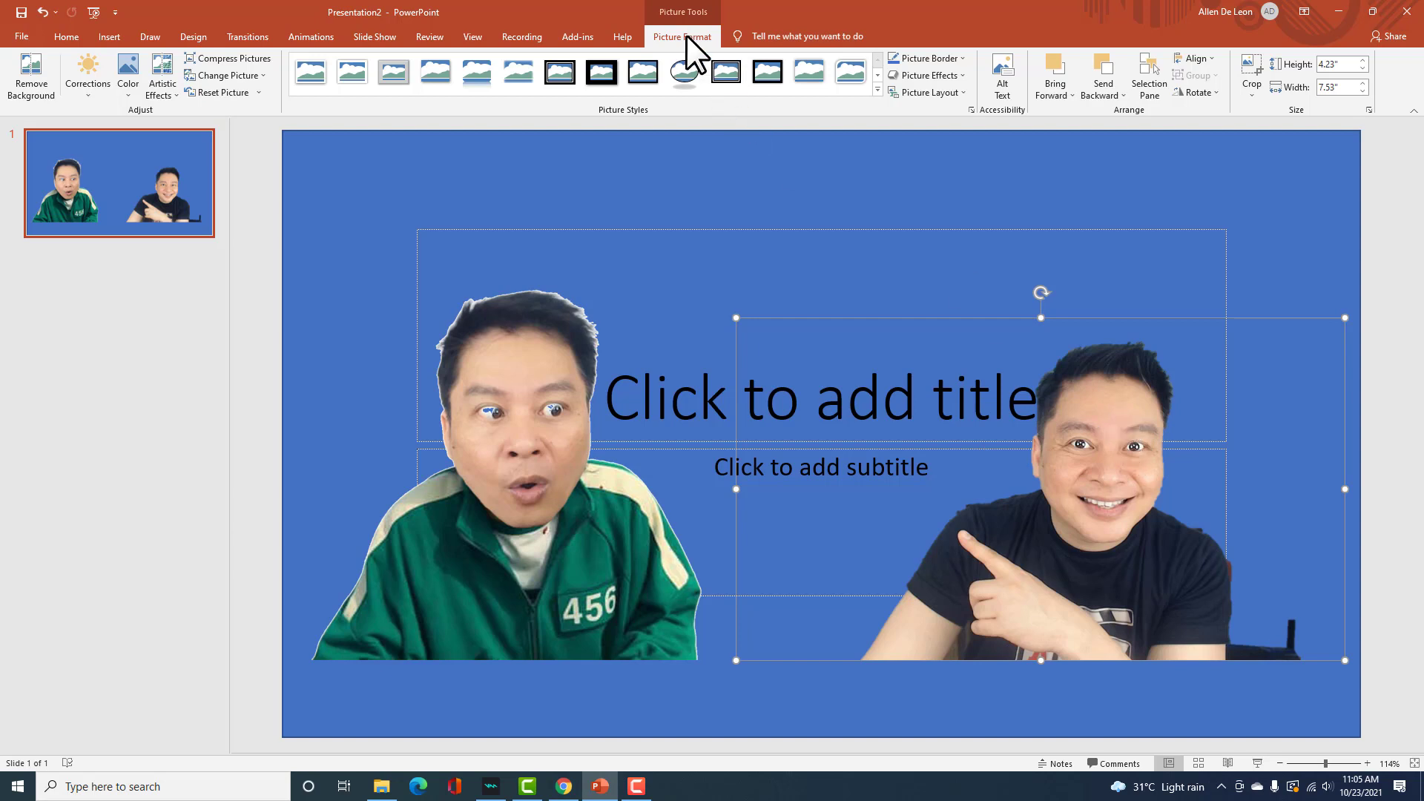
click(25, 68)
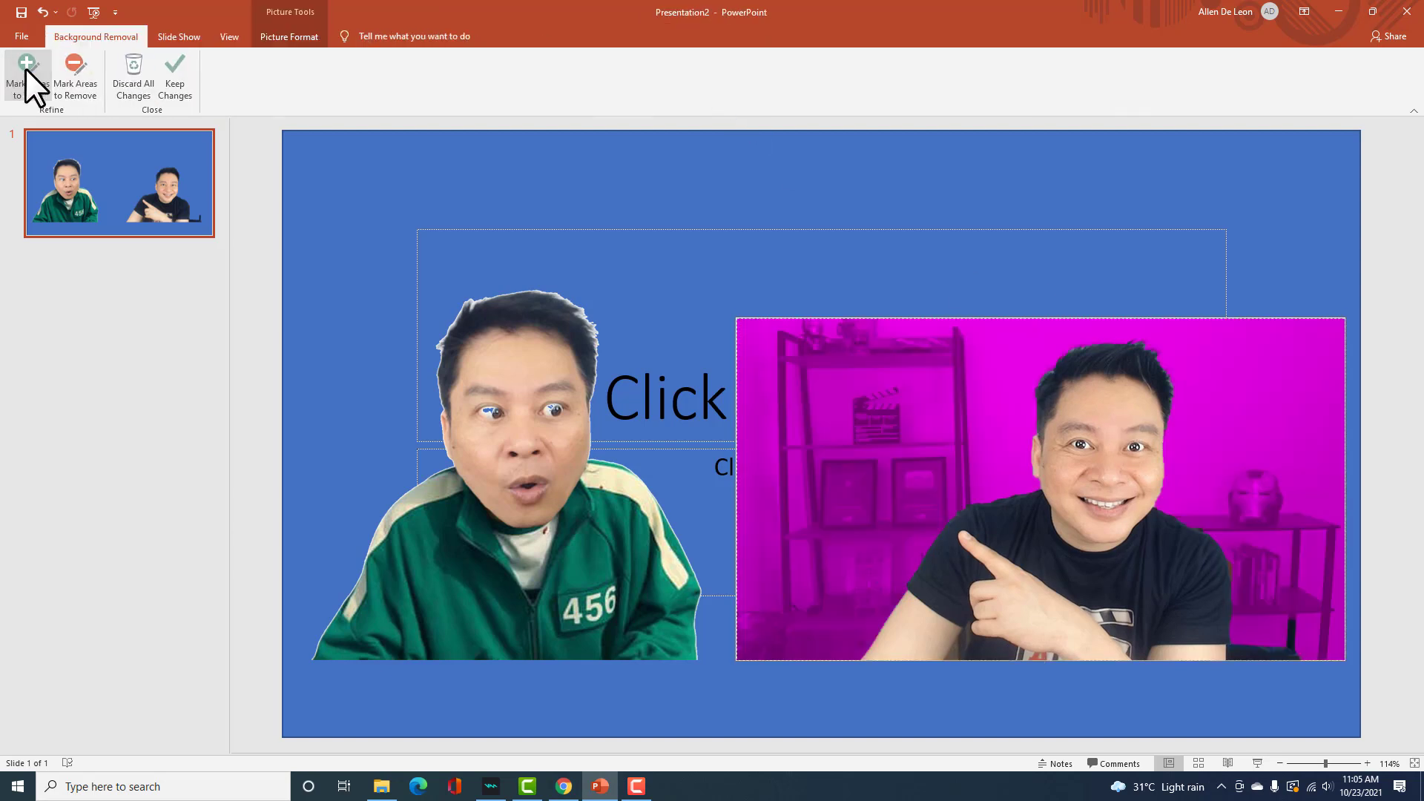
click(77, 79)
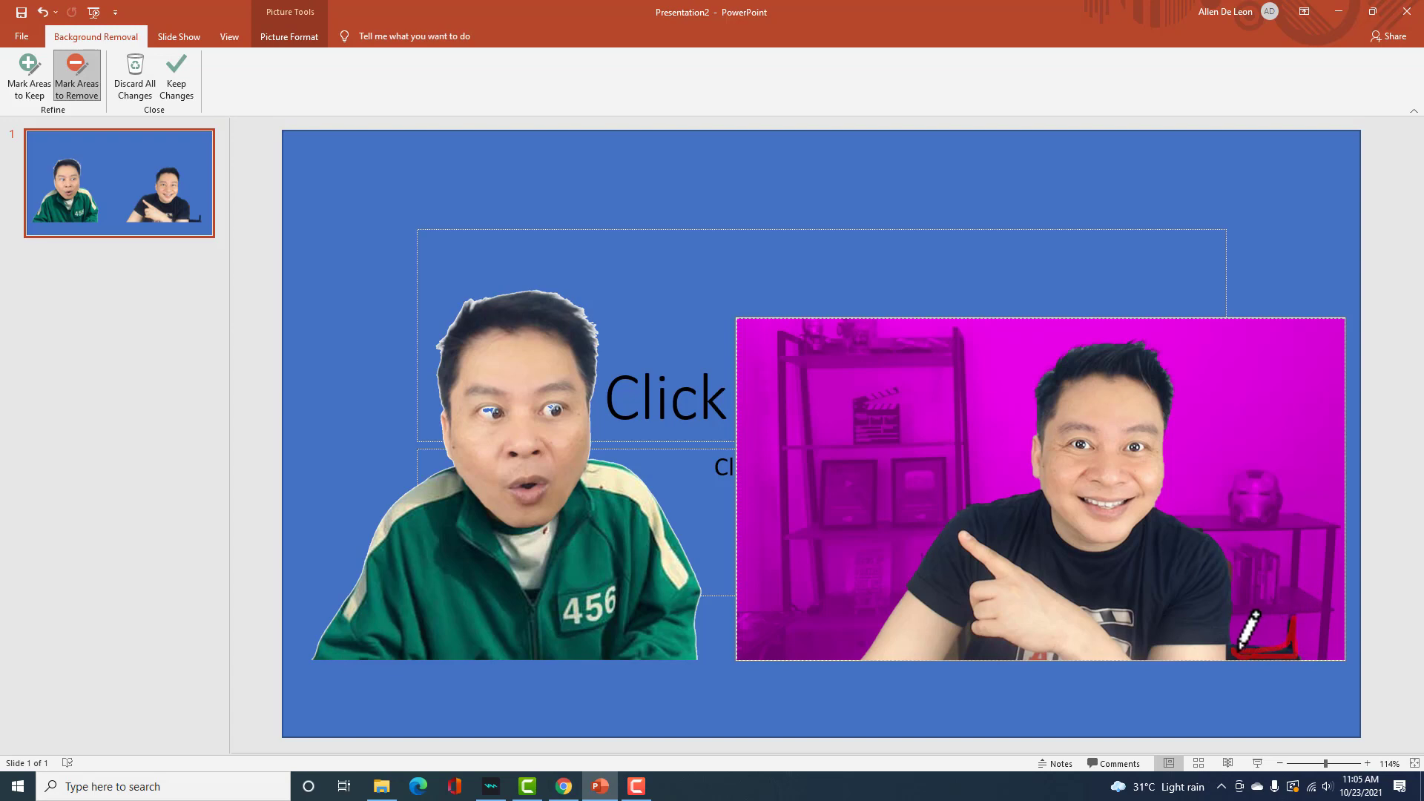
drag(1331, 636, 1293, 607)
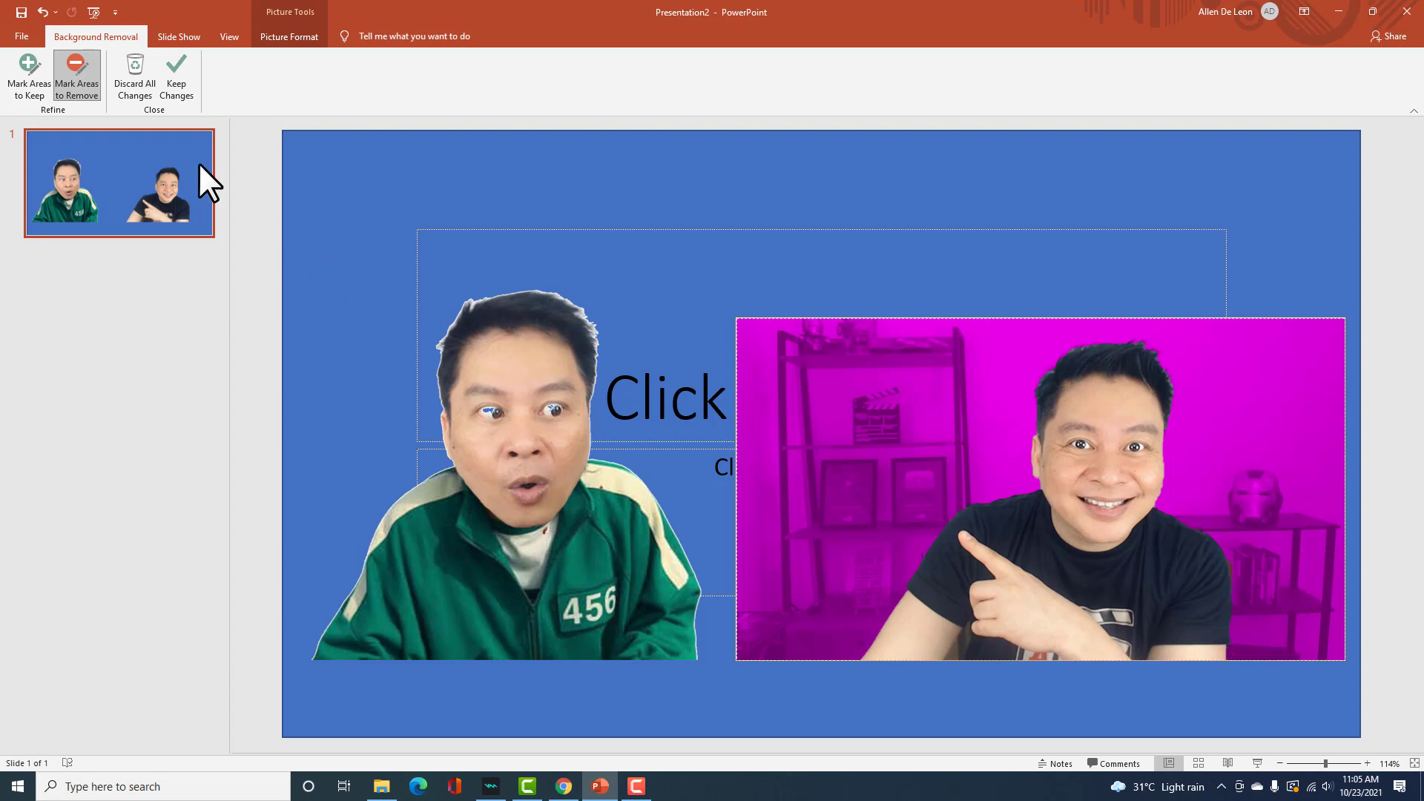
click(172, 89)
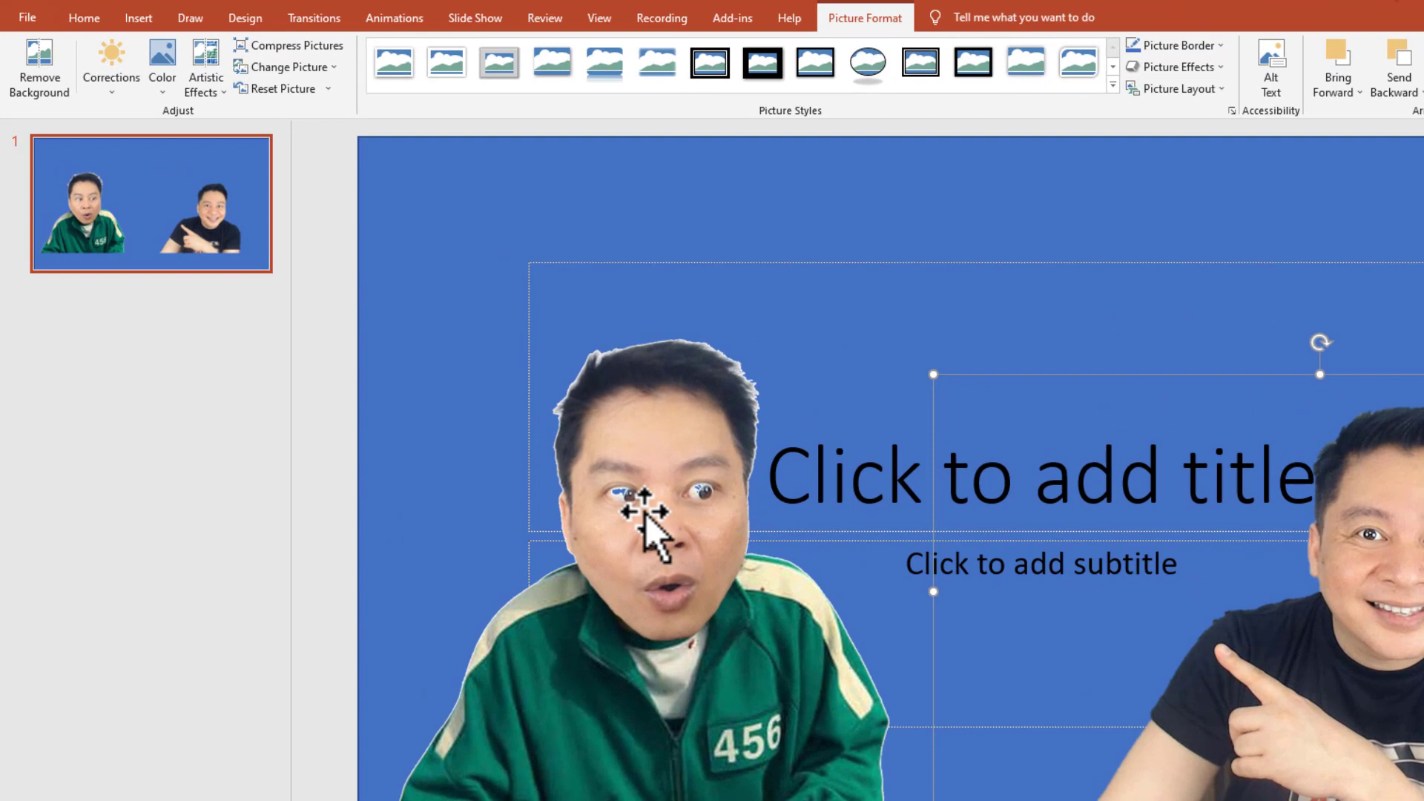
- Remove the green-jacket photo's background, marking shoulder, chest, jacket bottom and hair to keep
click(644, 511)
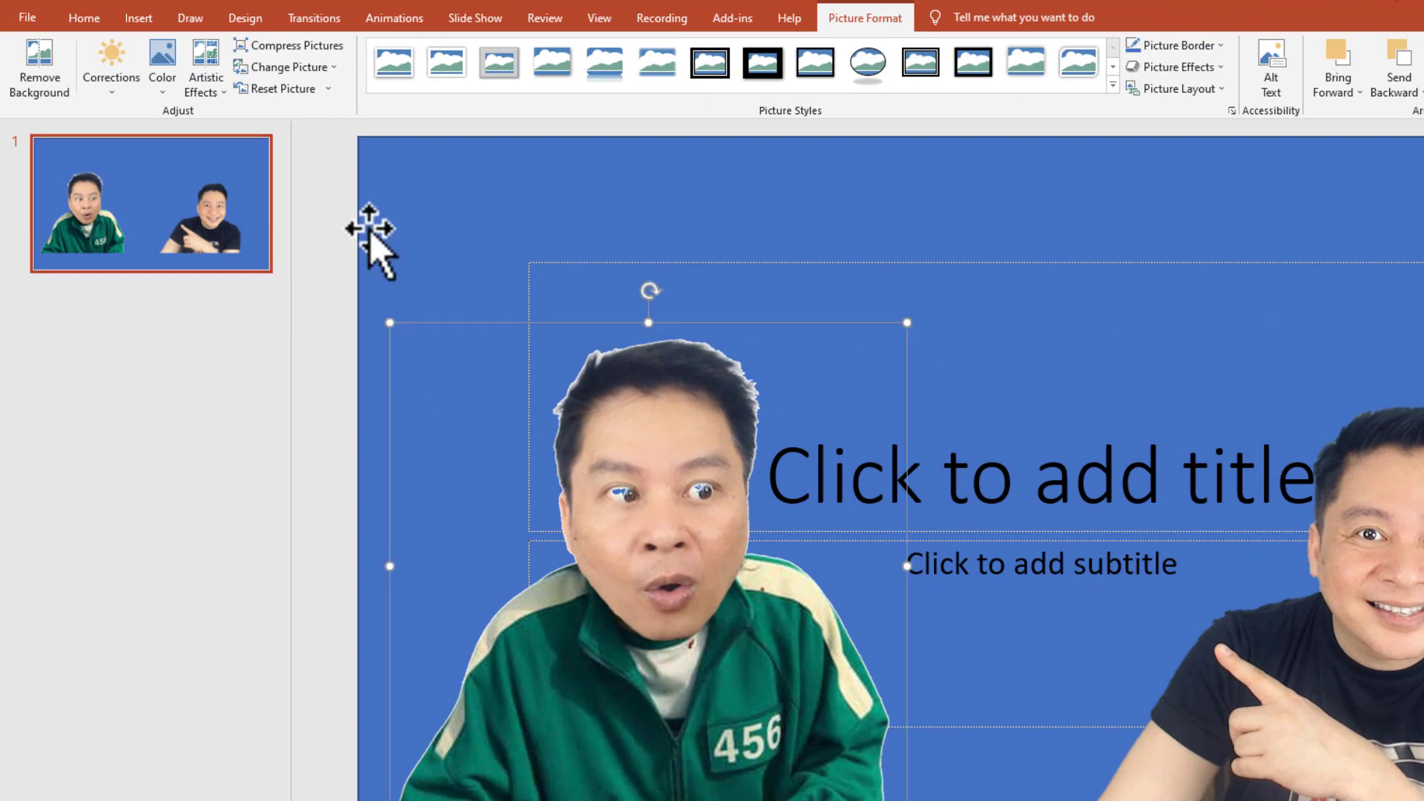
click(41, 82)
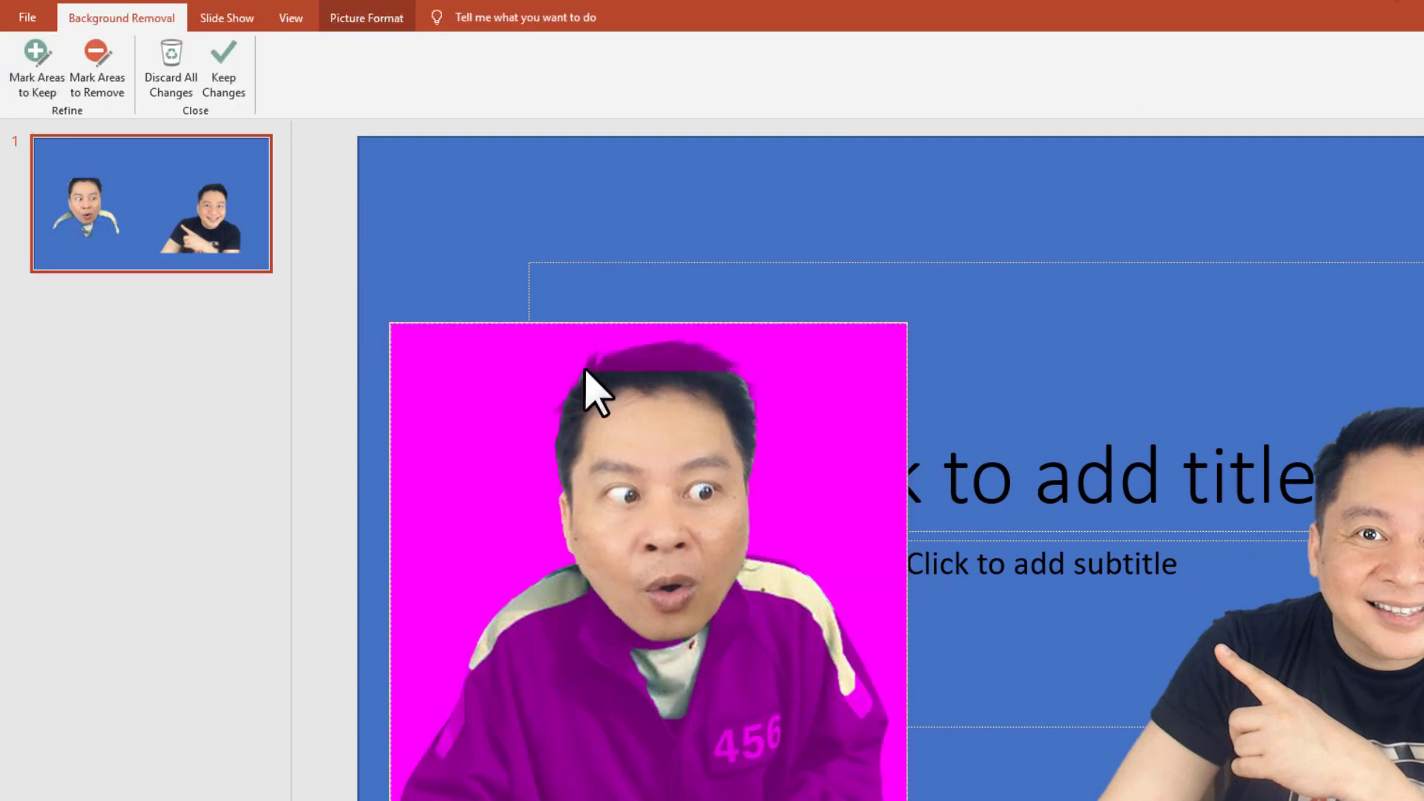
click(43, 85)
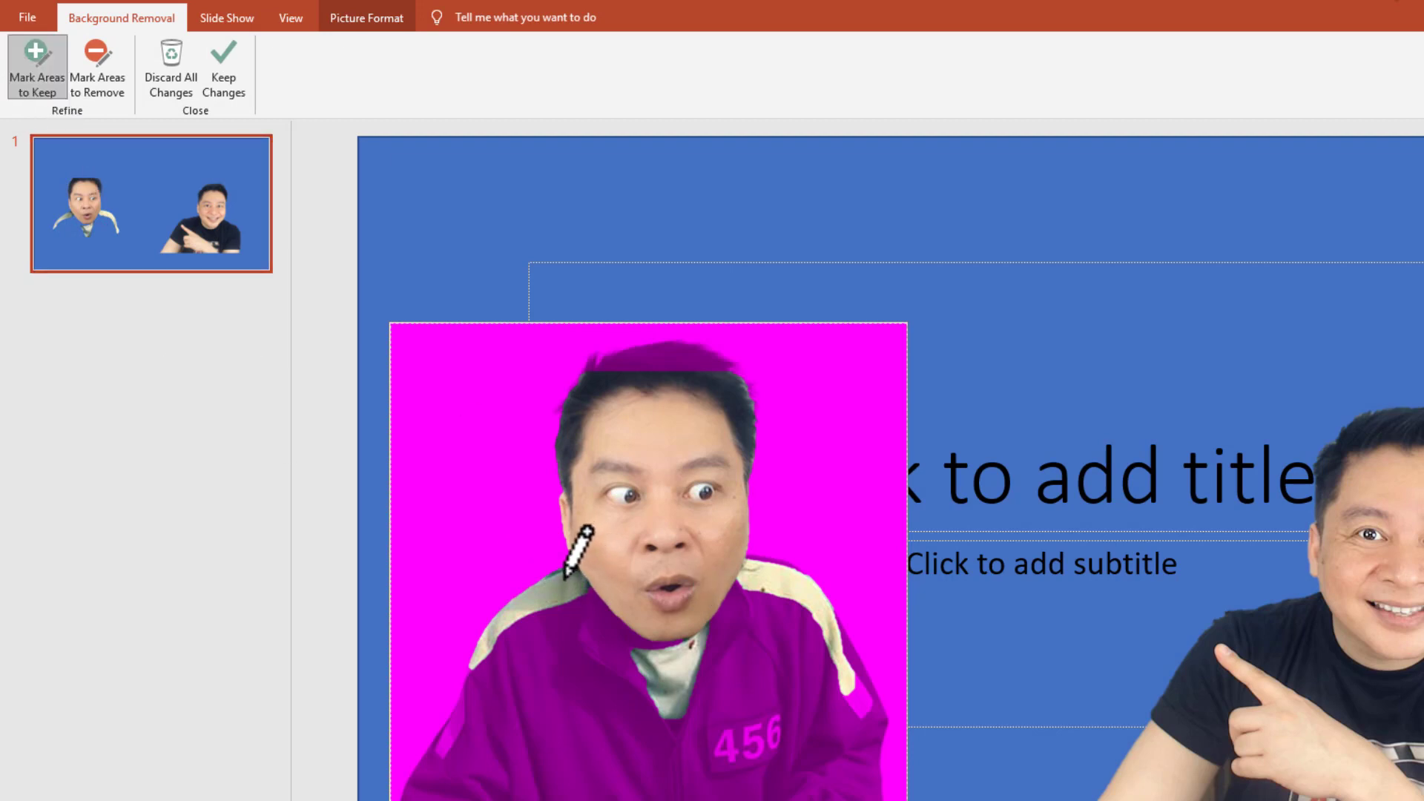
mouse_move(564, 577)
mouse_down()
mouse_move(664, 792)
mouse_move(852, 794)
mouse_move(873, 775)
mouse_move(884, 719)
mouse_move(810, 598)
mouse_move(759, 584)
mouse_move(703, 617)
mouse_move(595, 636)
mouse_move(563, 574)
mouse_up()
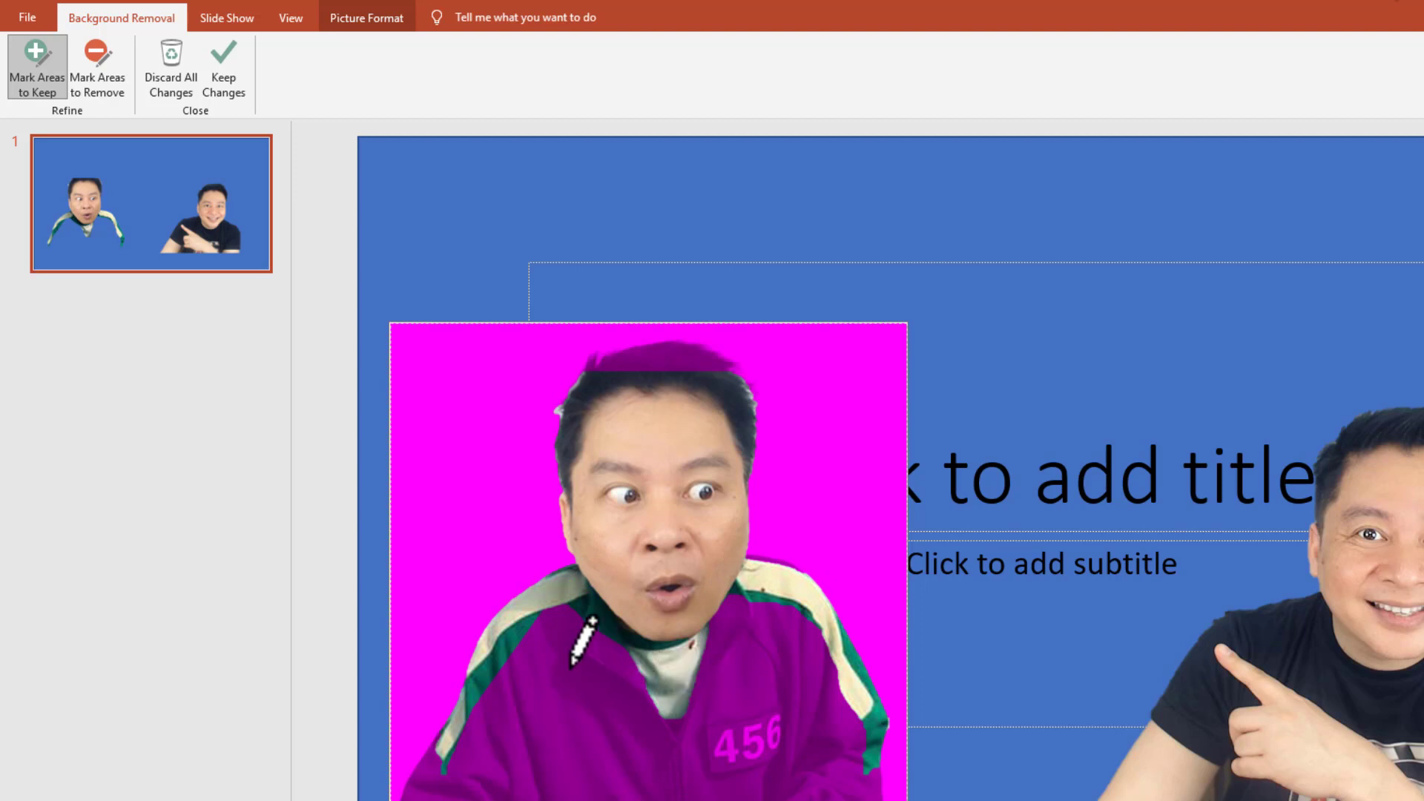
mouse_move(552, 631)
mouse_down()
mouse_move(547, 682)
mouse_move(466, 768)
mouse_move(843, 771)
mouse_move(799, 654)
mouse_move(594, 602)
mouse_move(560, 608)
mouse_move(551, 632)
mouse_up()
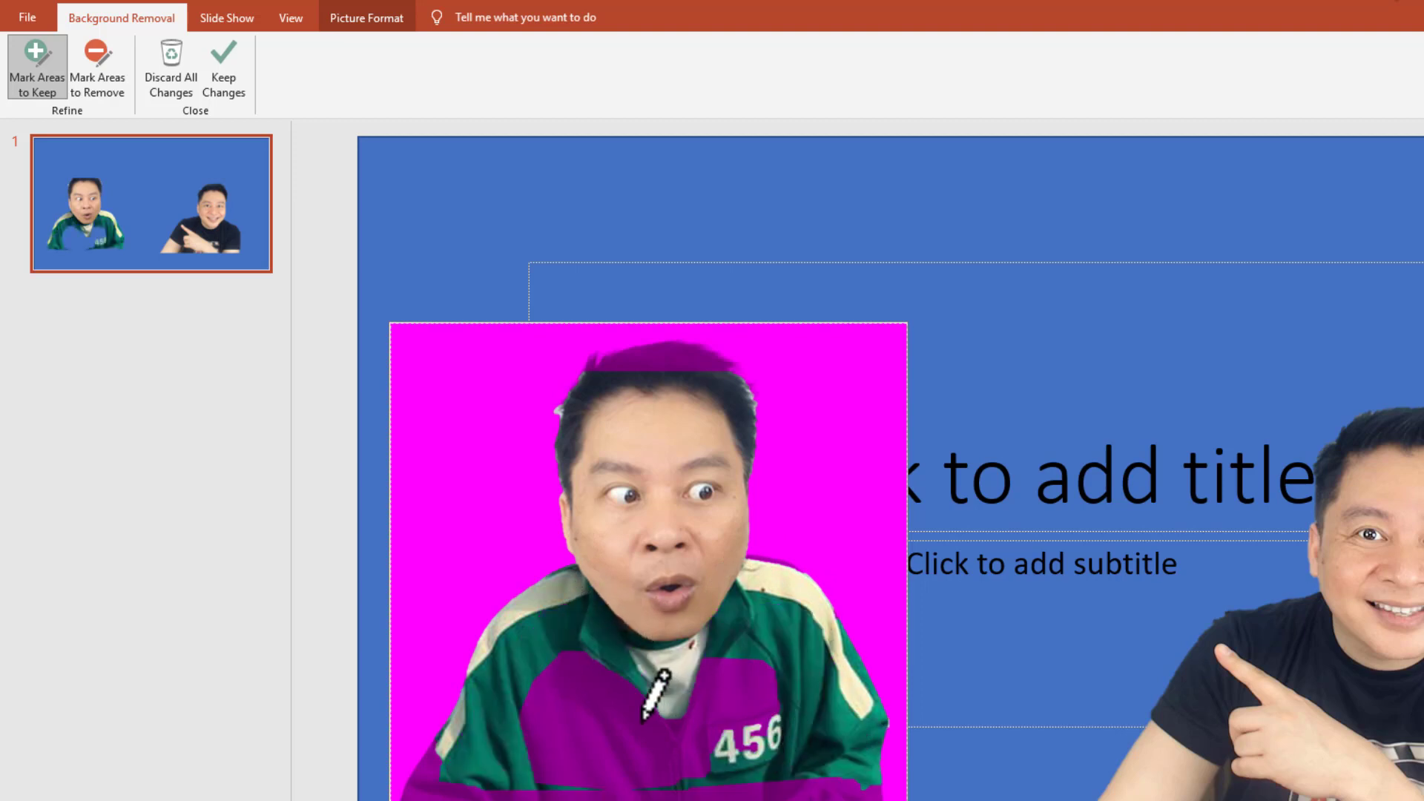
mouse_move(588, 699)
mouse_down()
mouse_move(749, 692)
mouse_move(645, 757)
mouse_move(565, 733)
mouse_move(572, 681)
mouse_up()
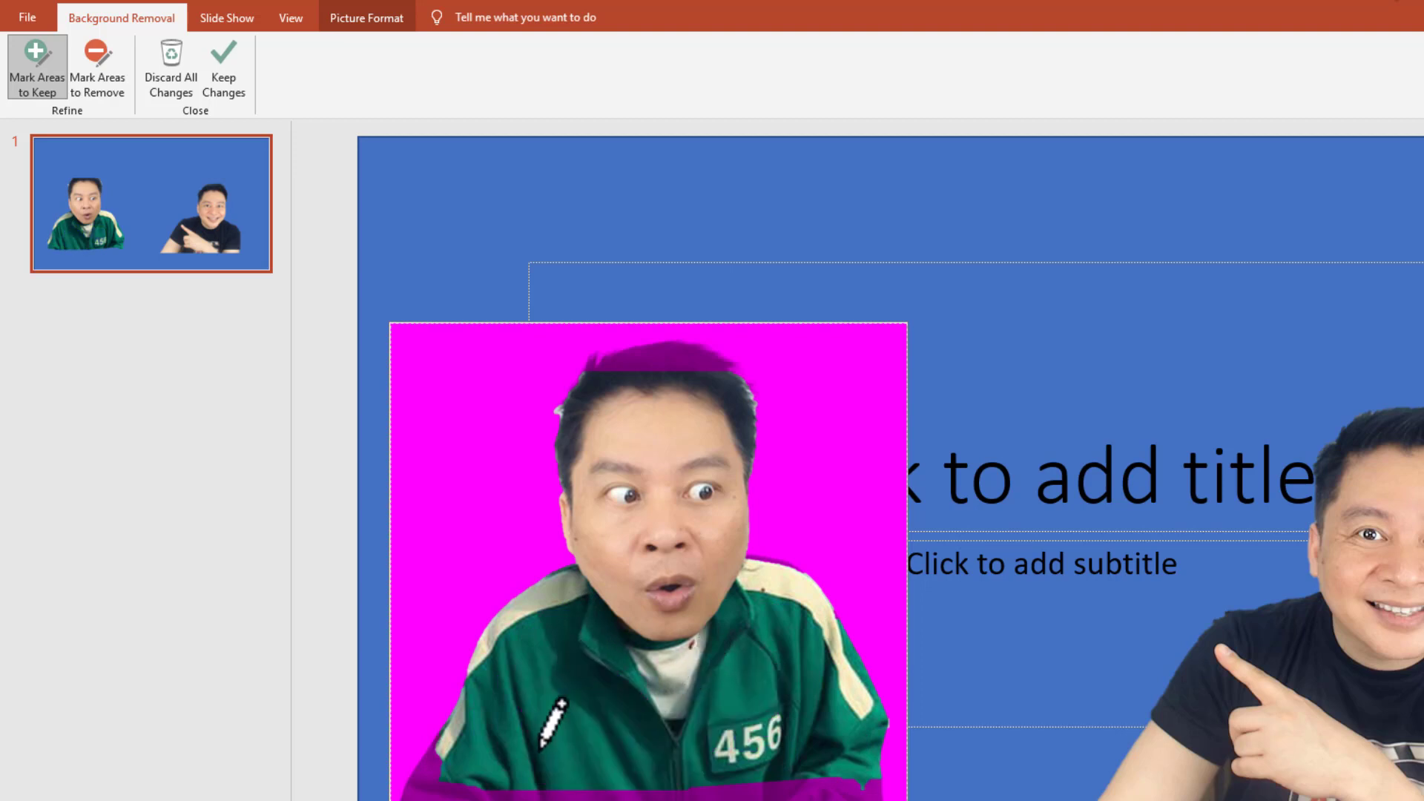
drag(429, 787, 886, 792)
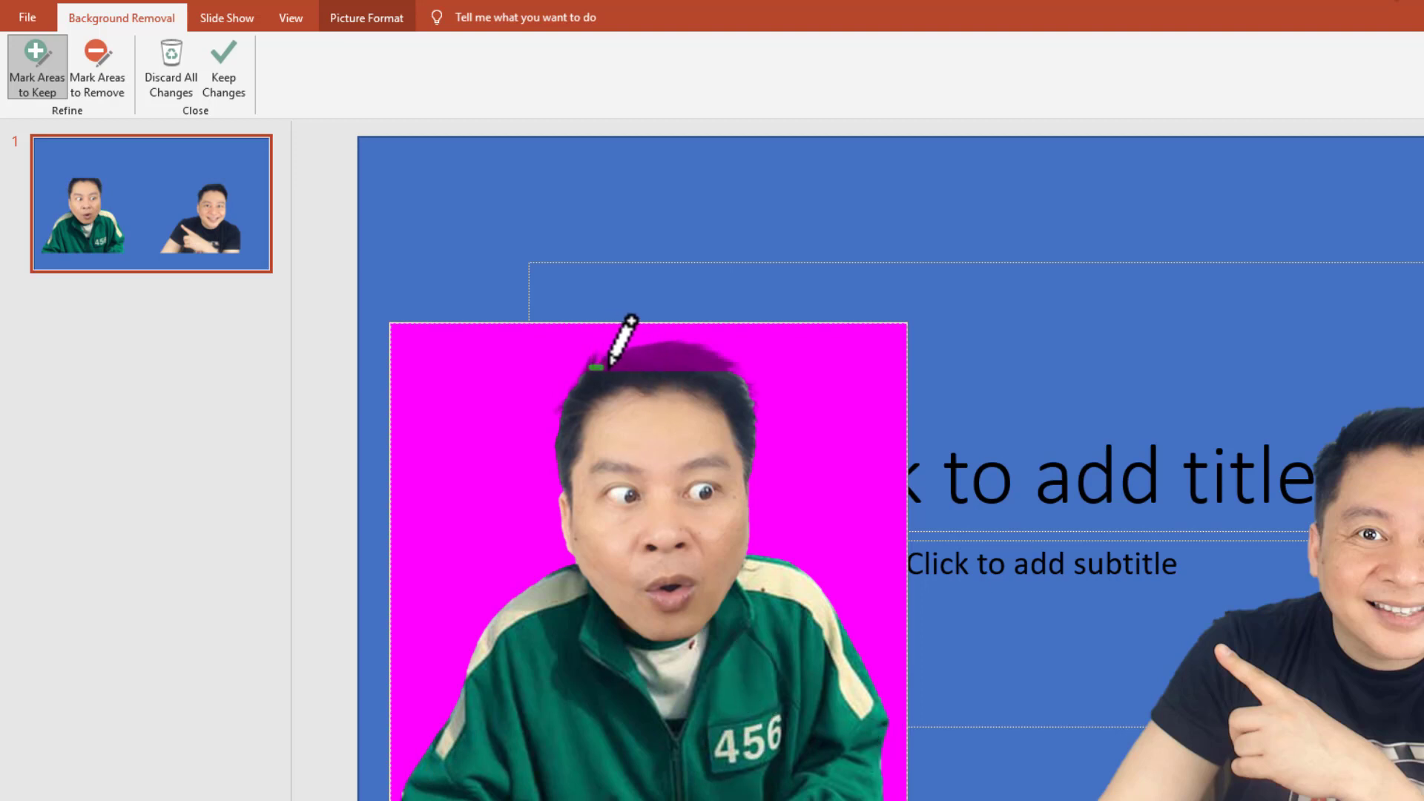
drag(591, 366, 667, 354)
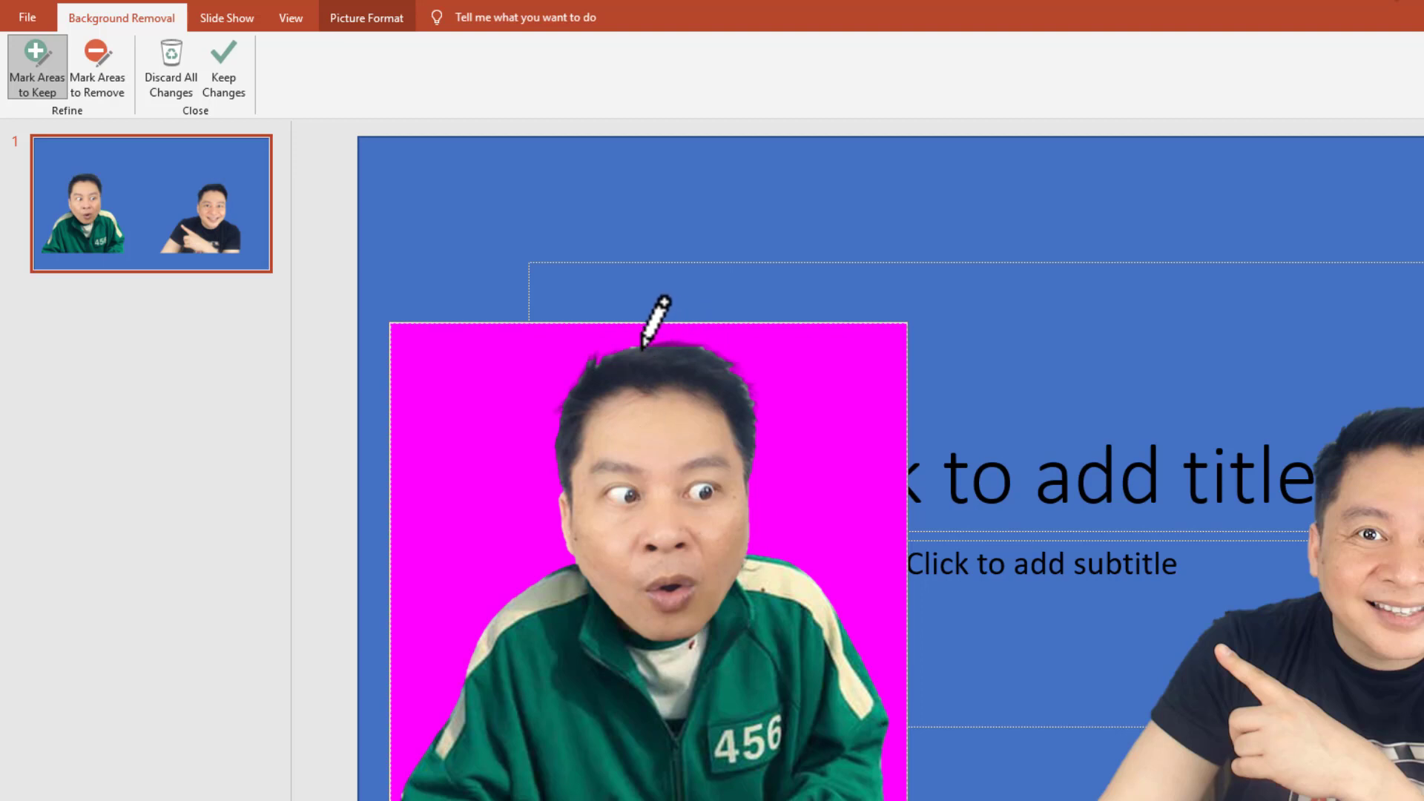
drag(651, 349, 688, 347)
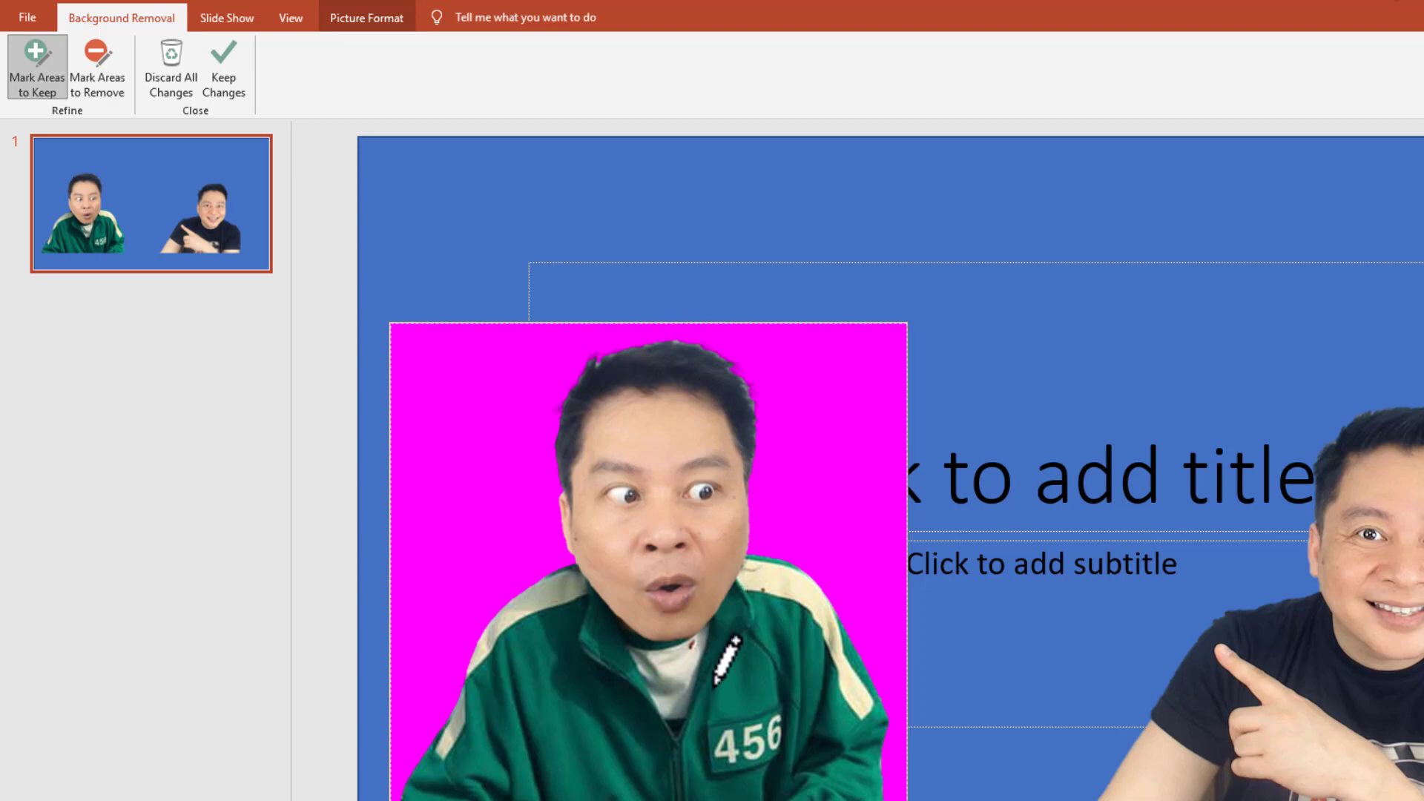
click(227, 74)
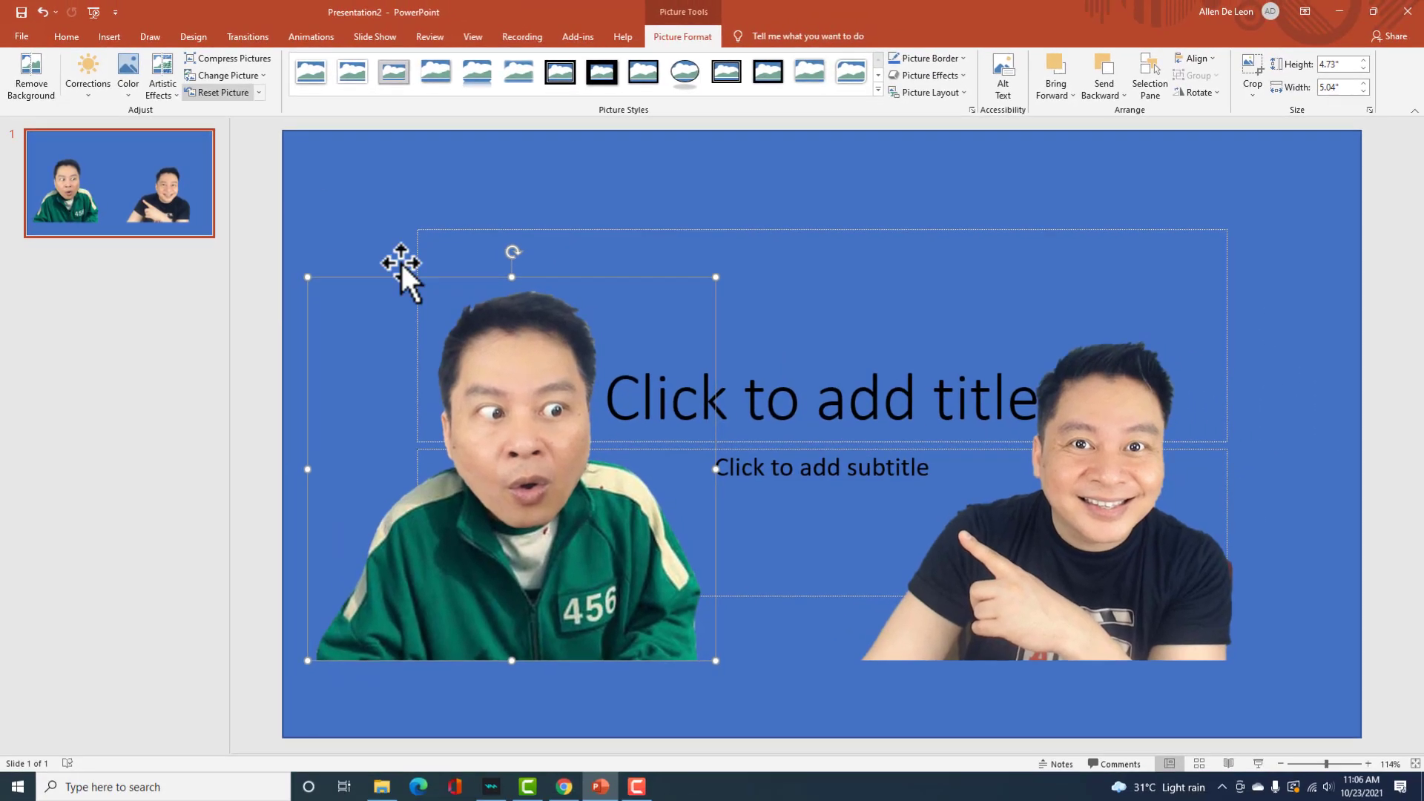
- Reposition both cut-outs and delete the empty title placeholder
mouse_move(505, 366)
mouse_down()
mouse_move(558, 333)
mouse_move(573, 340)
mouse_up()
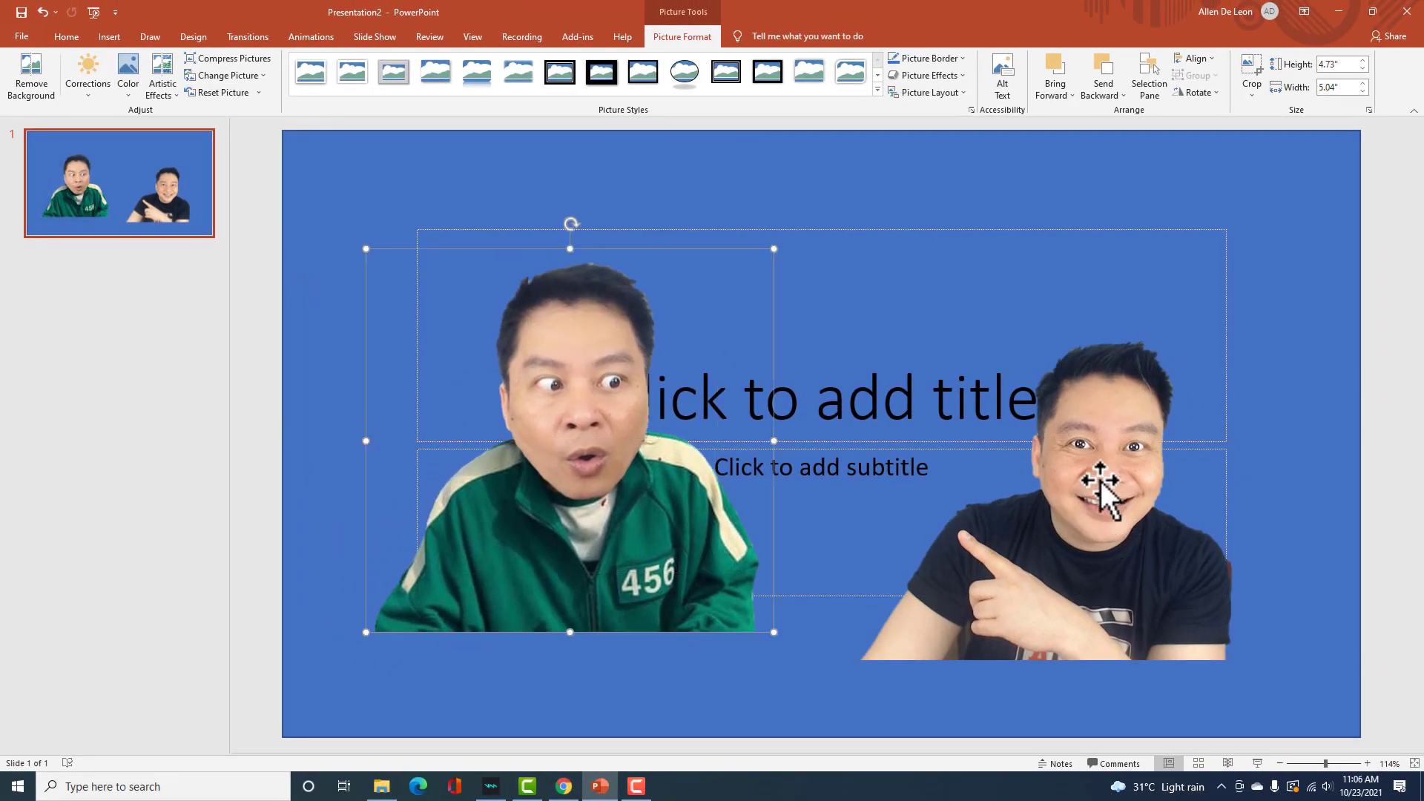
mouse_move(1095, 484)
mouse_down()
mouse_move(1034, 437)
mouse_move(1035, 454)
mouse_up()
click(659, 231)
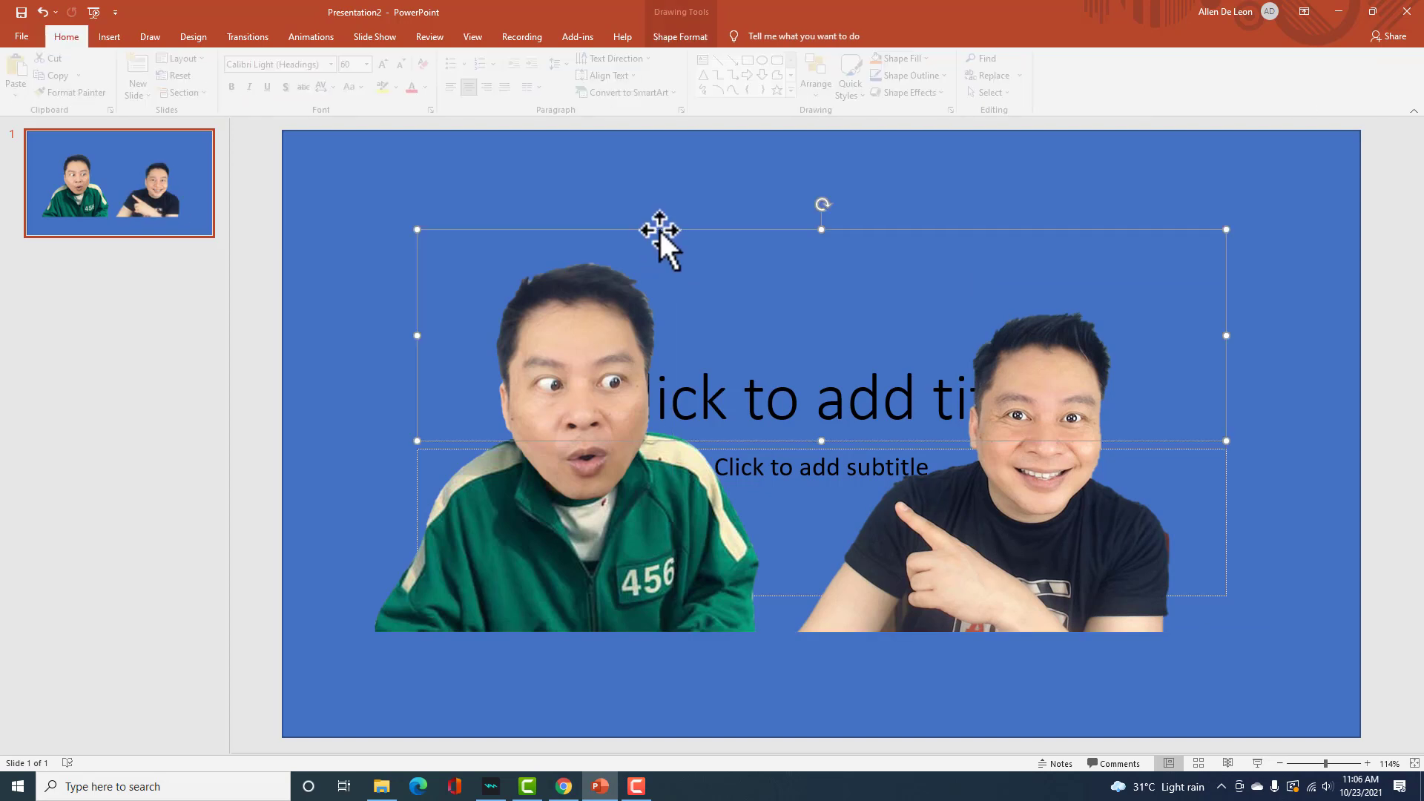
key(Delete)
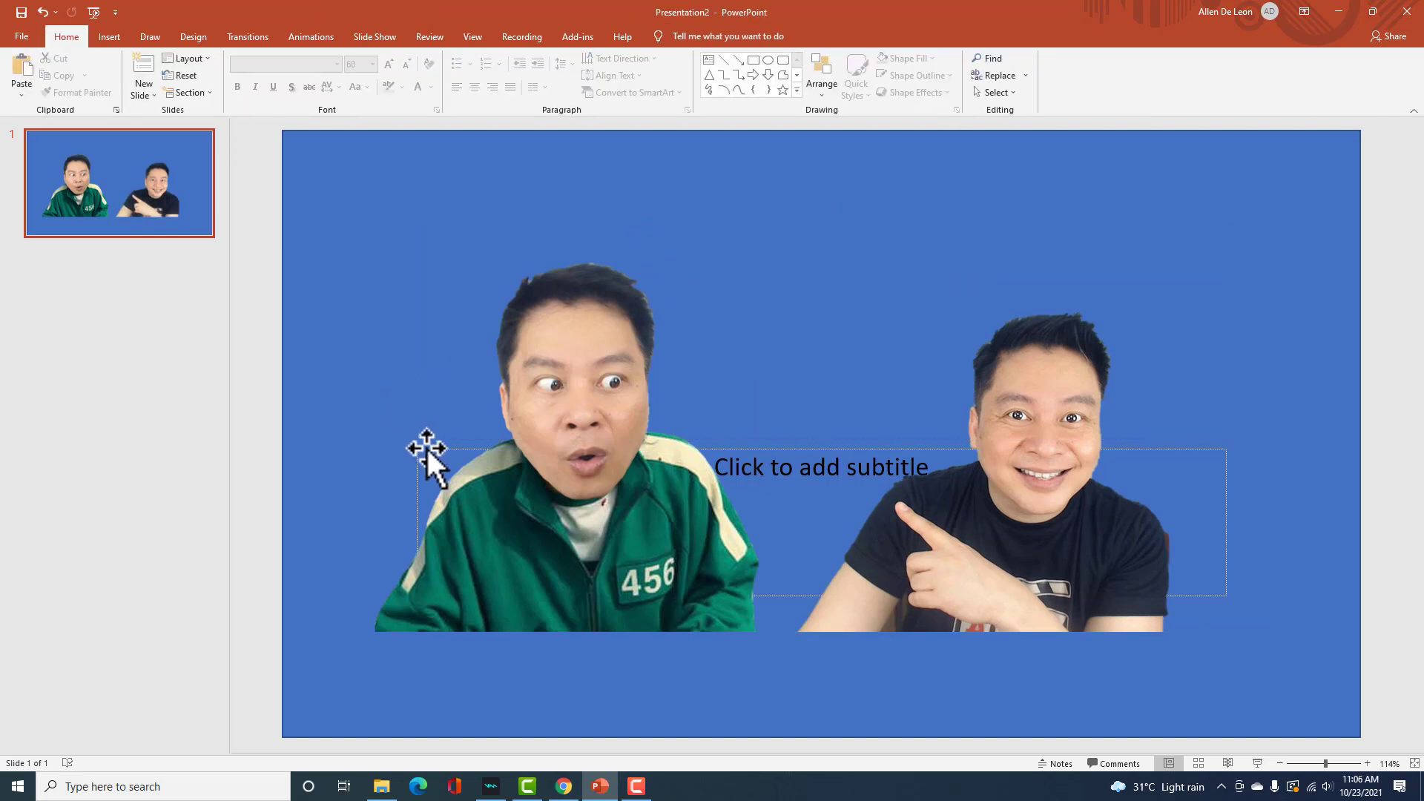
- Delete the empty subtitle placeholder and place the black-shirt cut-out right of the green-jacket one
click(427, 450)
click(1064, 429)
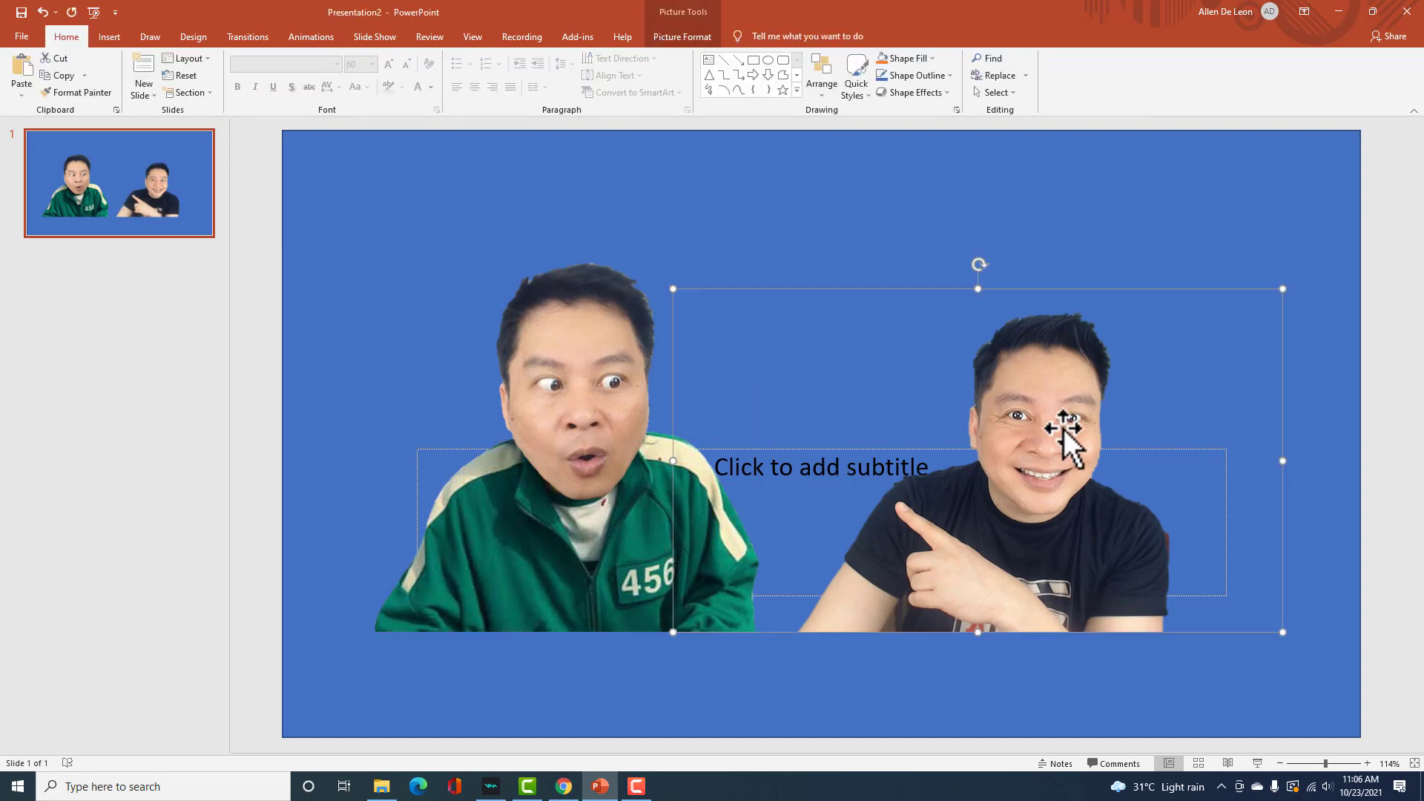
drag(1064, 428, 748, 430)
click(1061, 449)
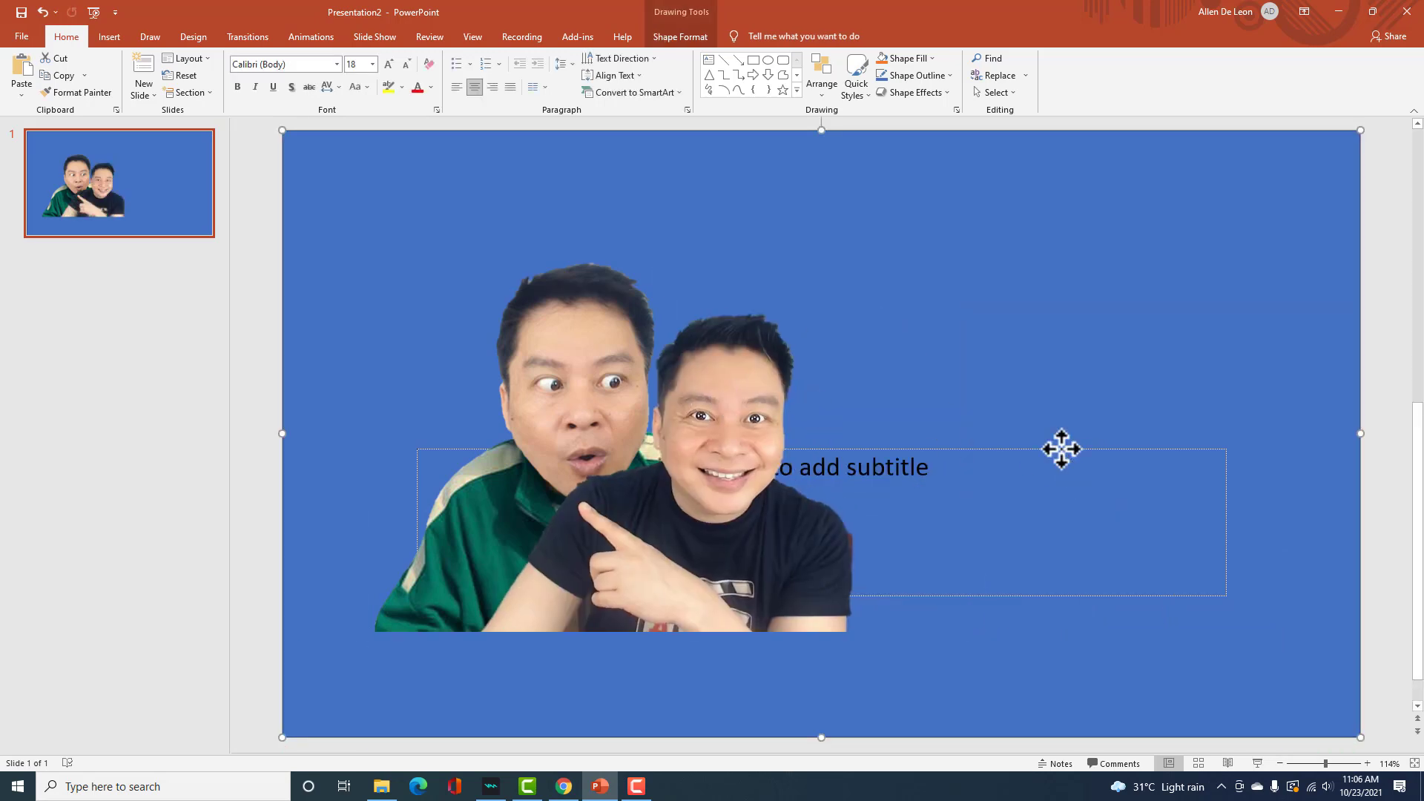
click(1066, 458)
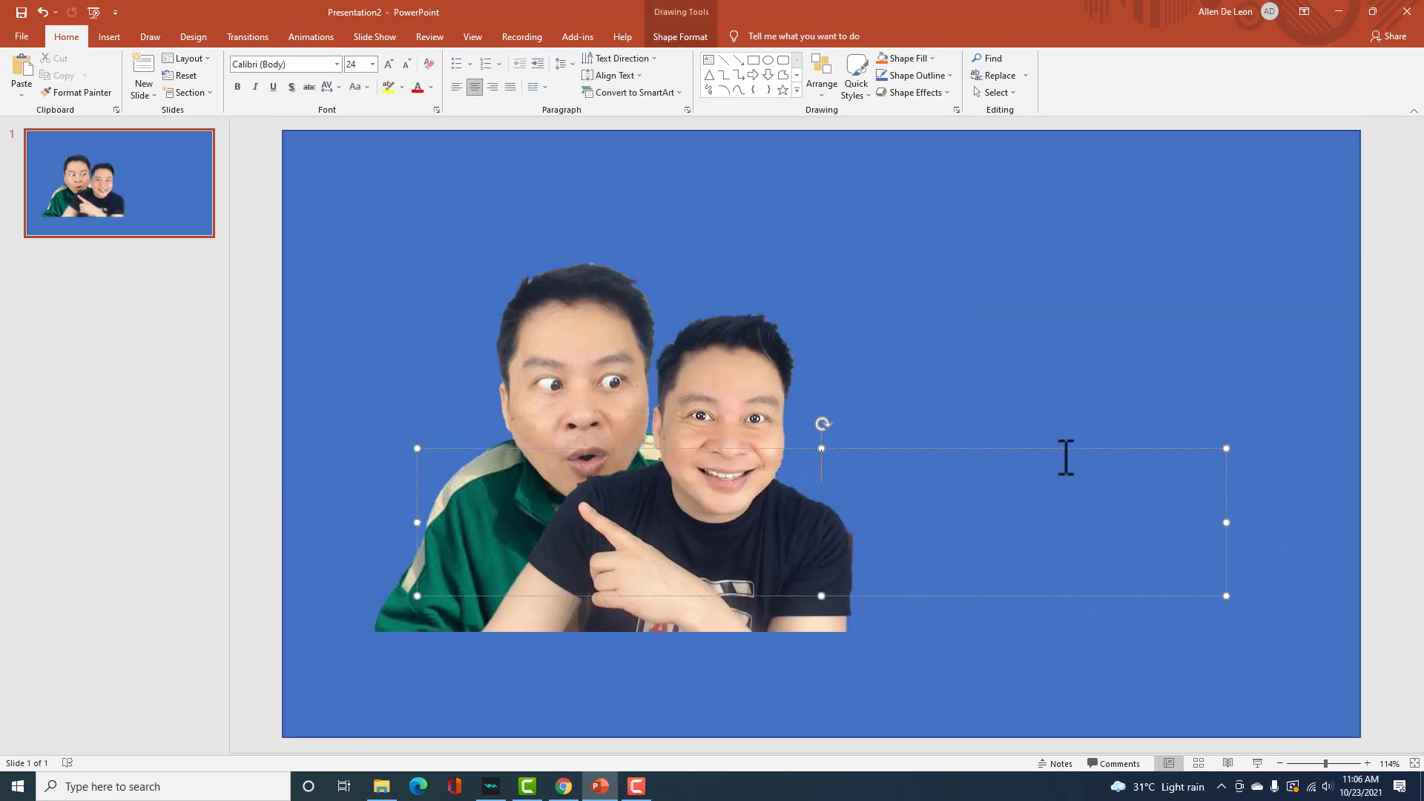
key(Delete)
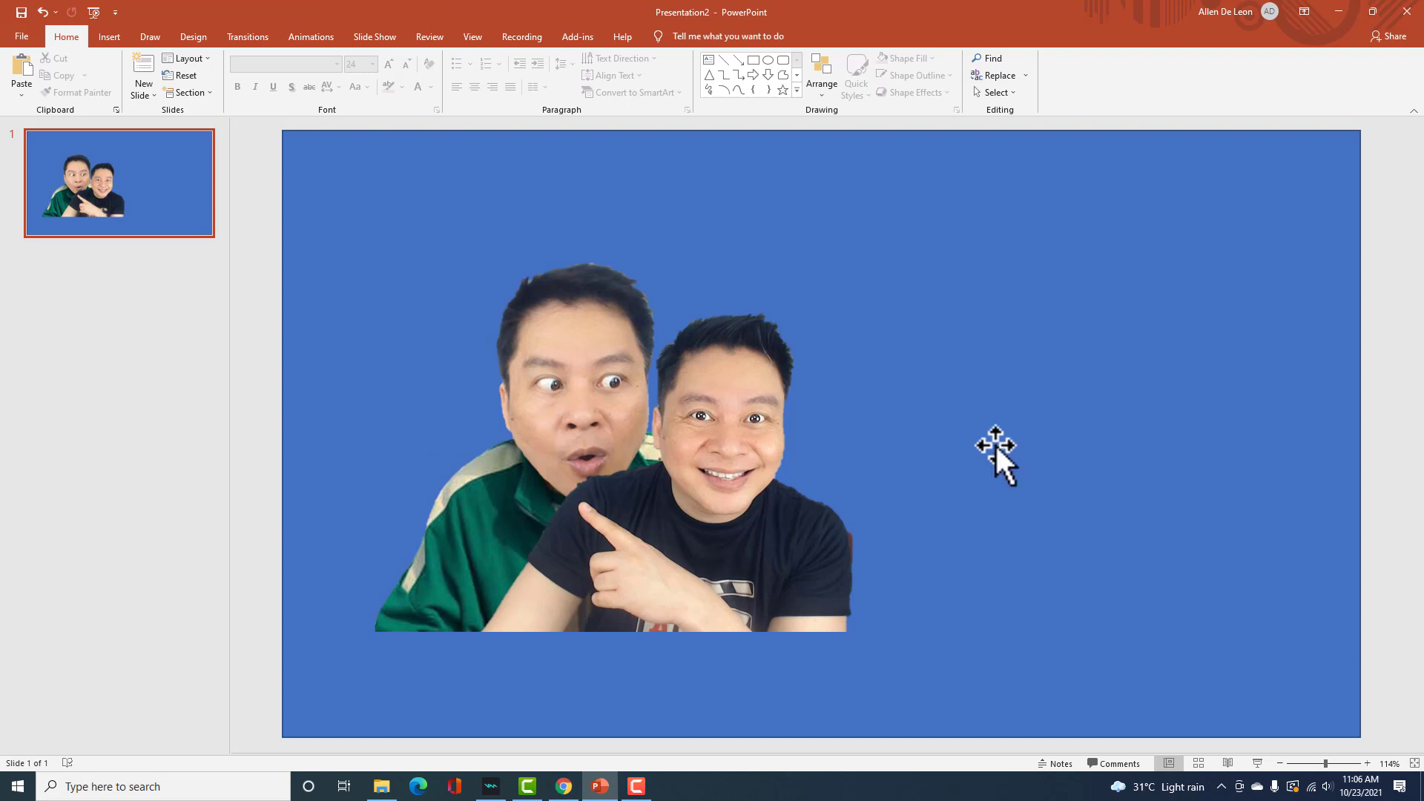
drag(747, 403, 1052, 407)
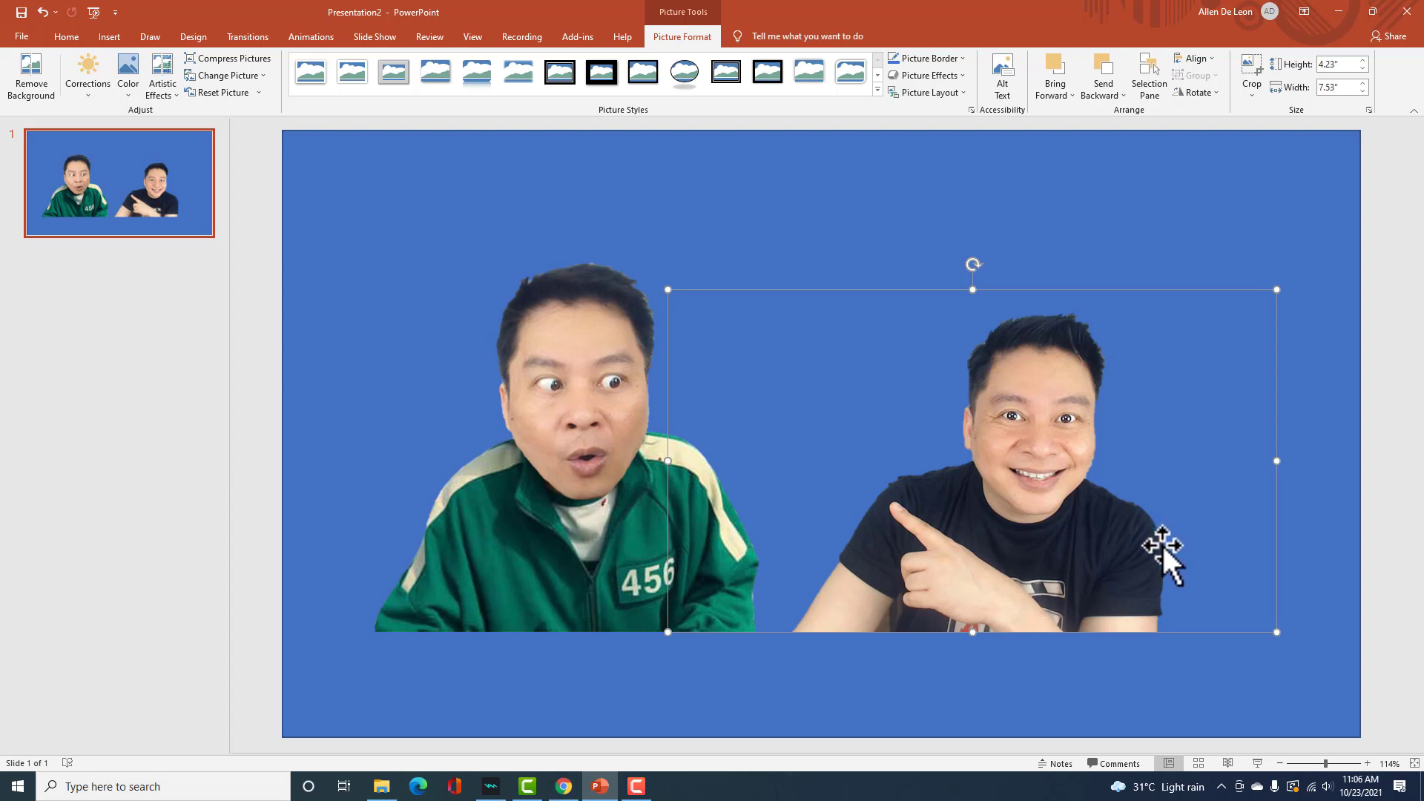
drag(1032, 445, 1028, 445)
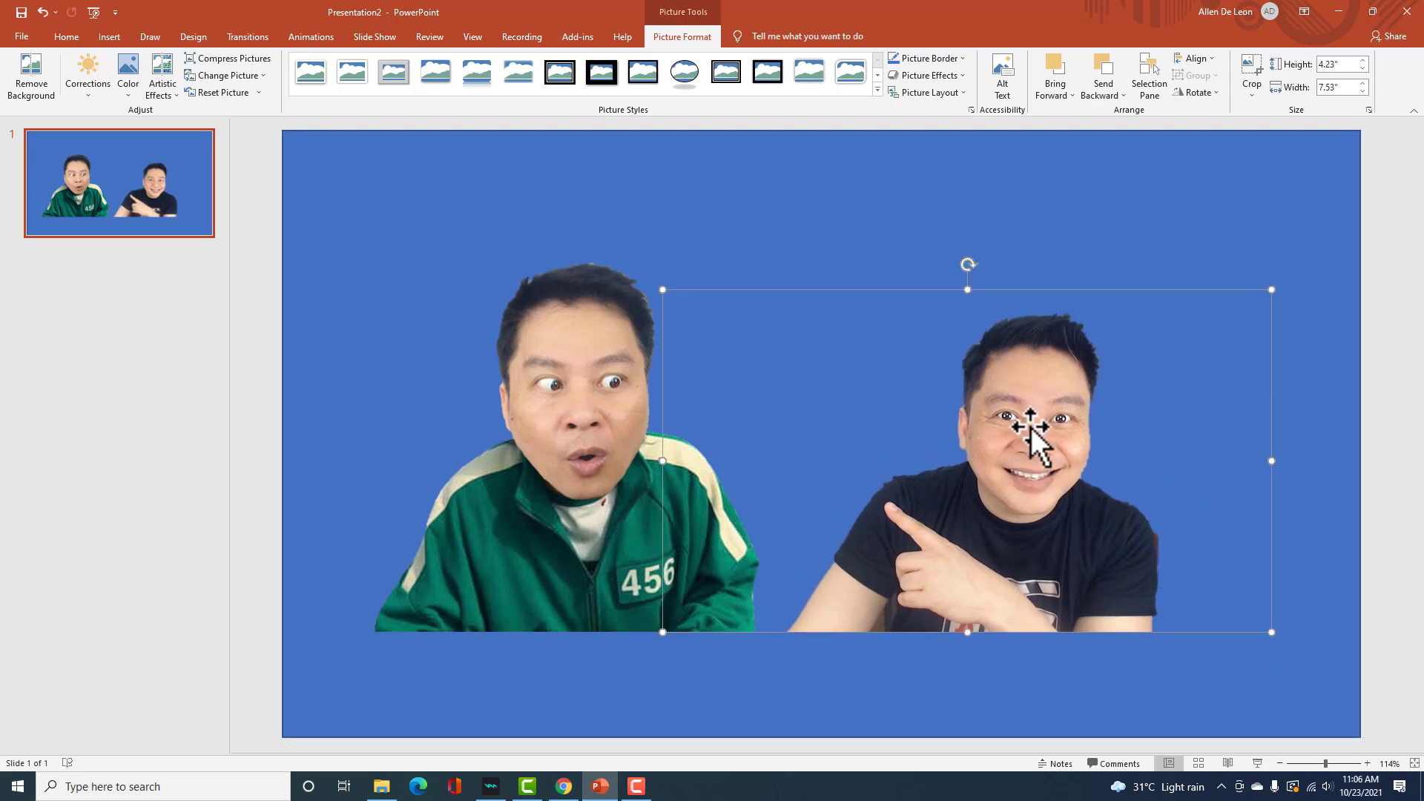
click(542, 367)
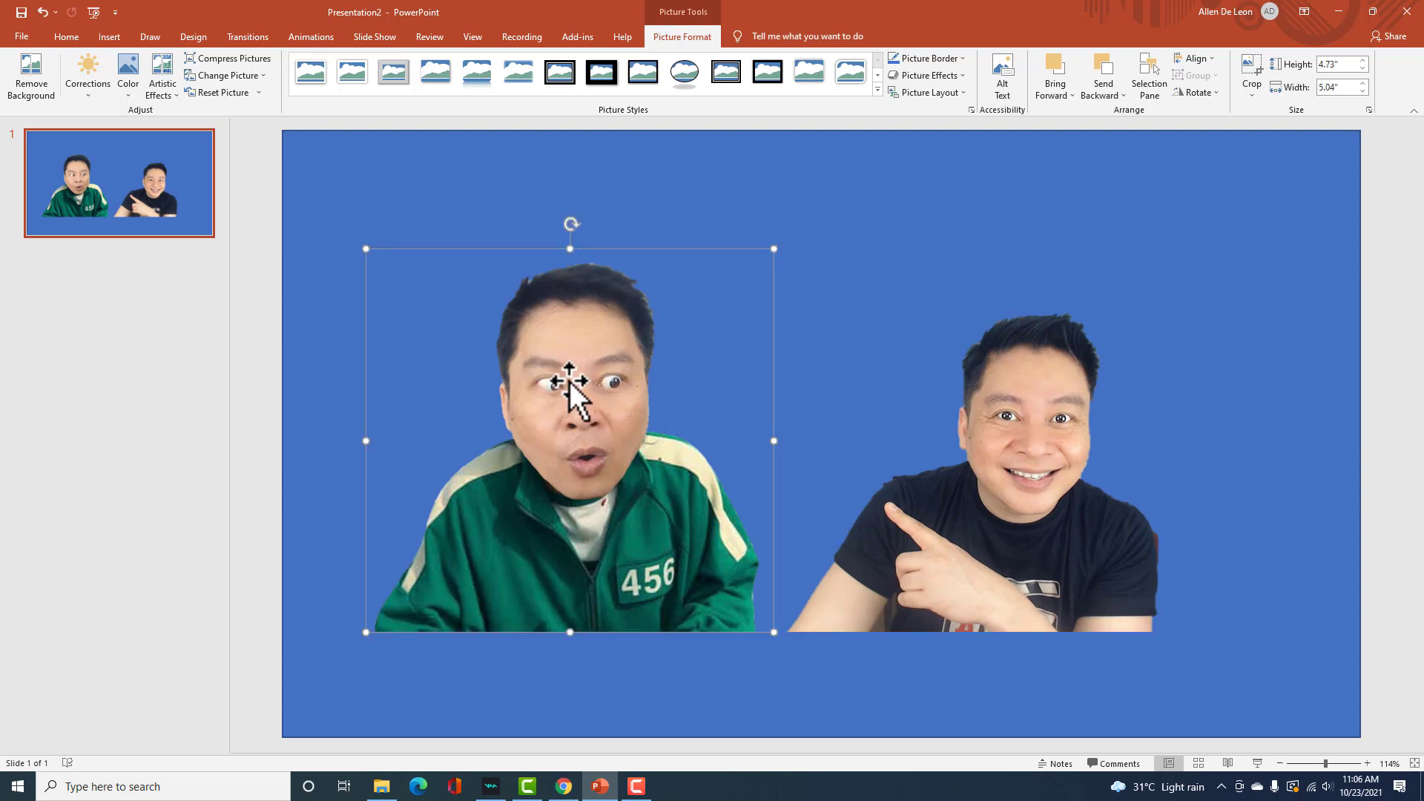
- Save the green-jacket cut-out as PNG picture allenphoto30
right_click(564, 377)
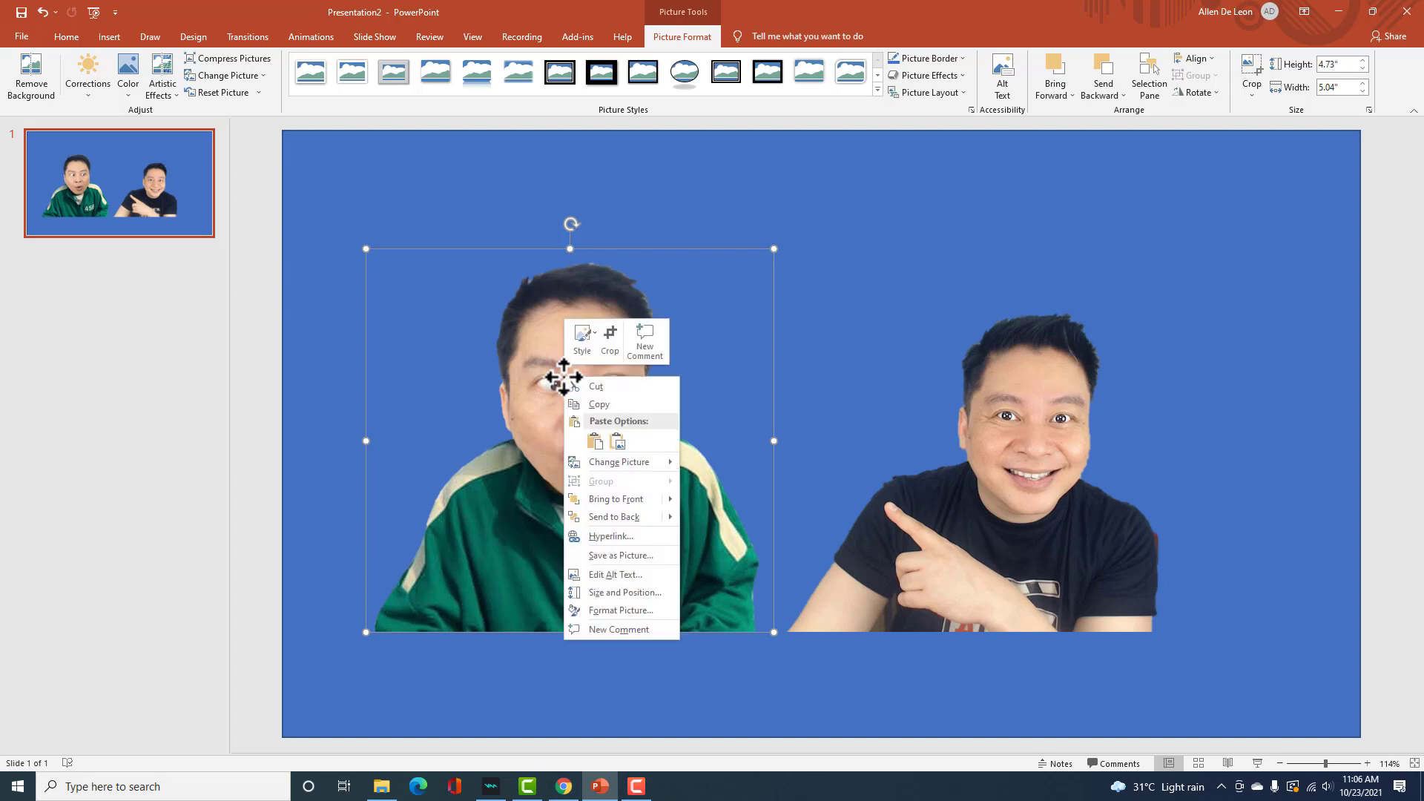
click(613, 555)
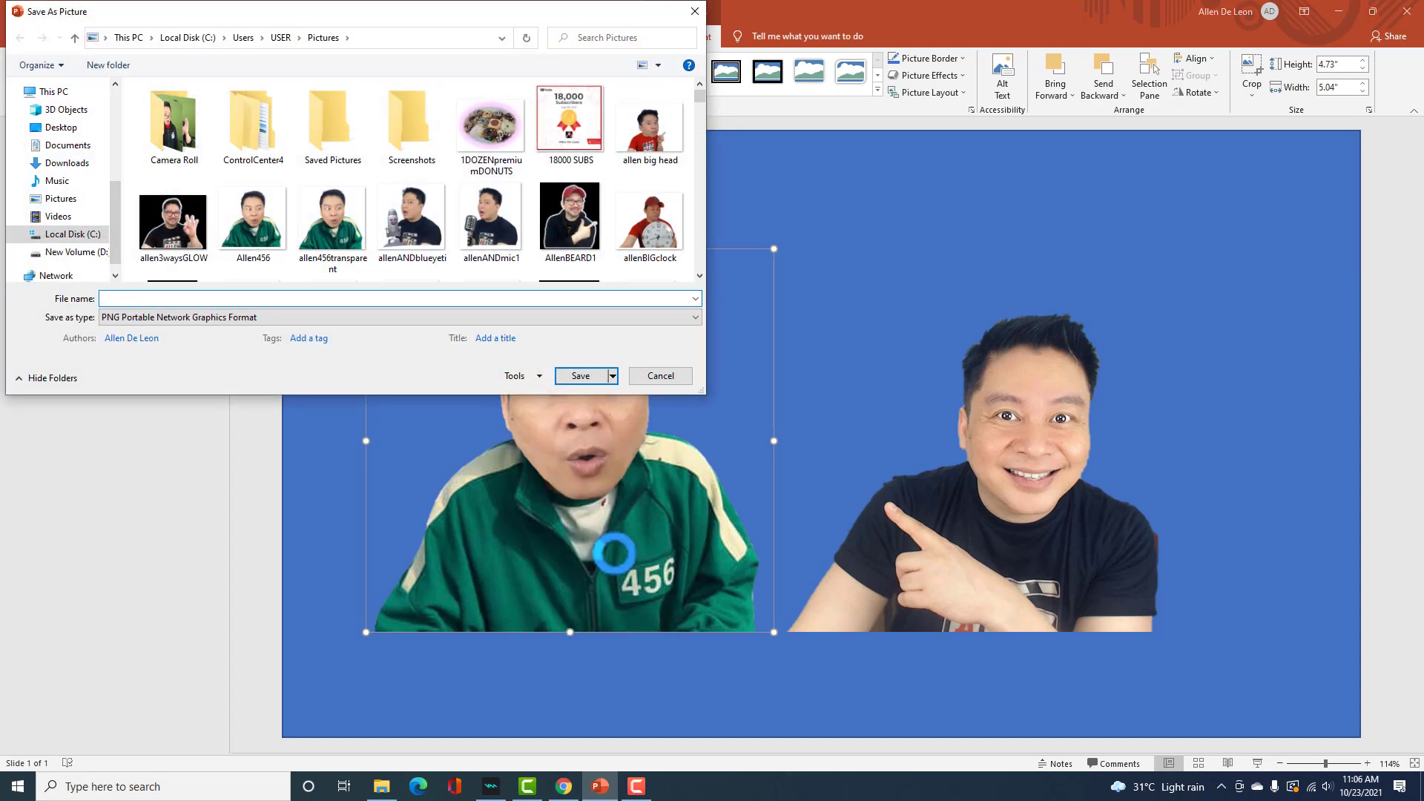
text(allenphoto)
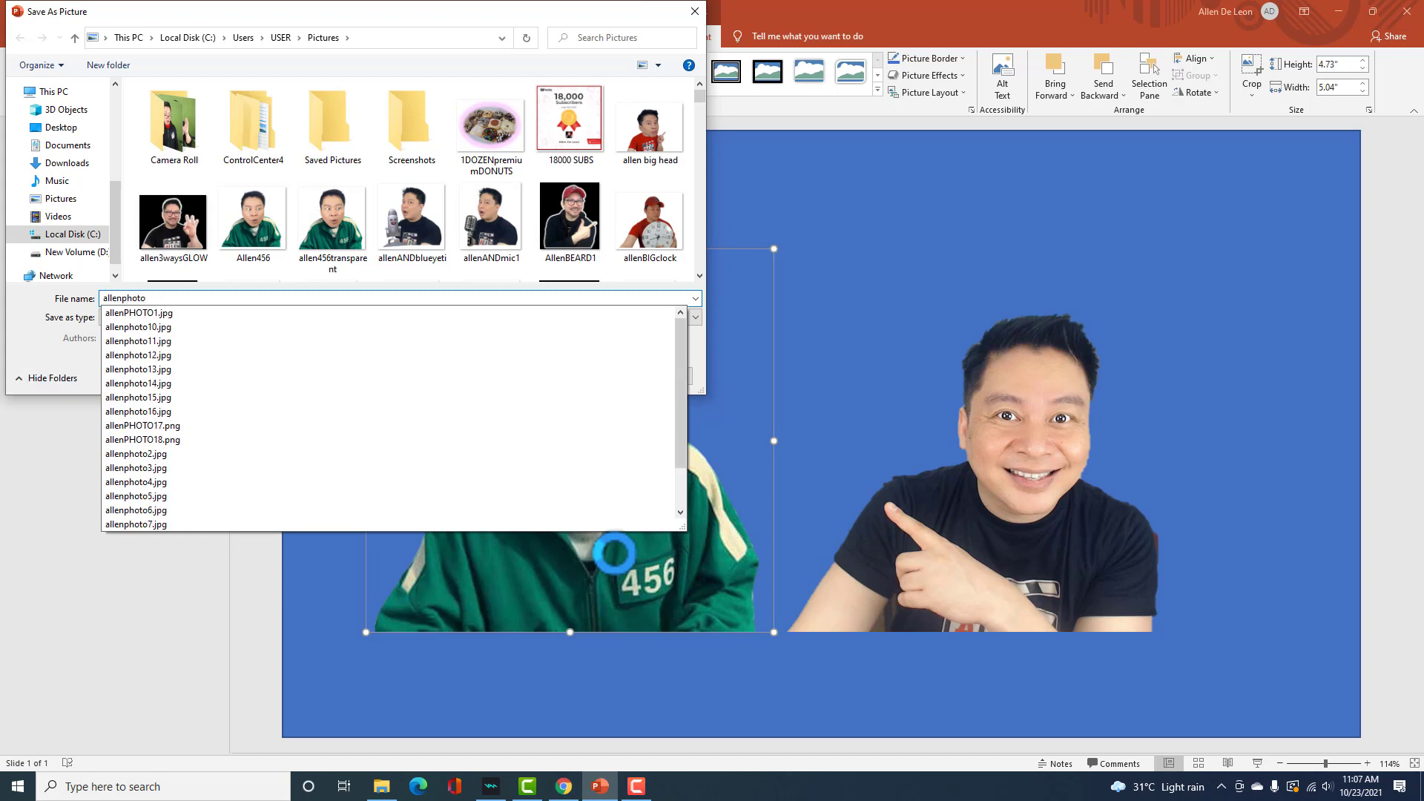
text(30)
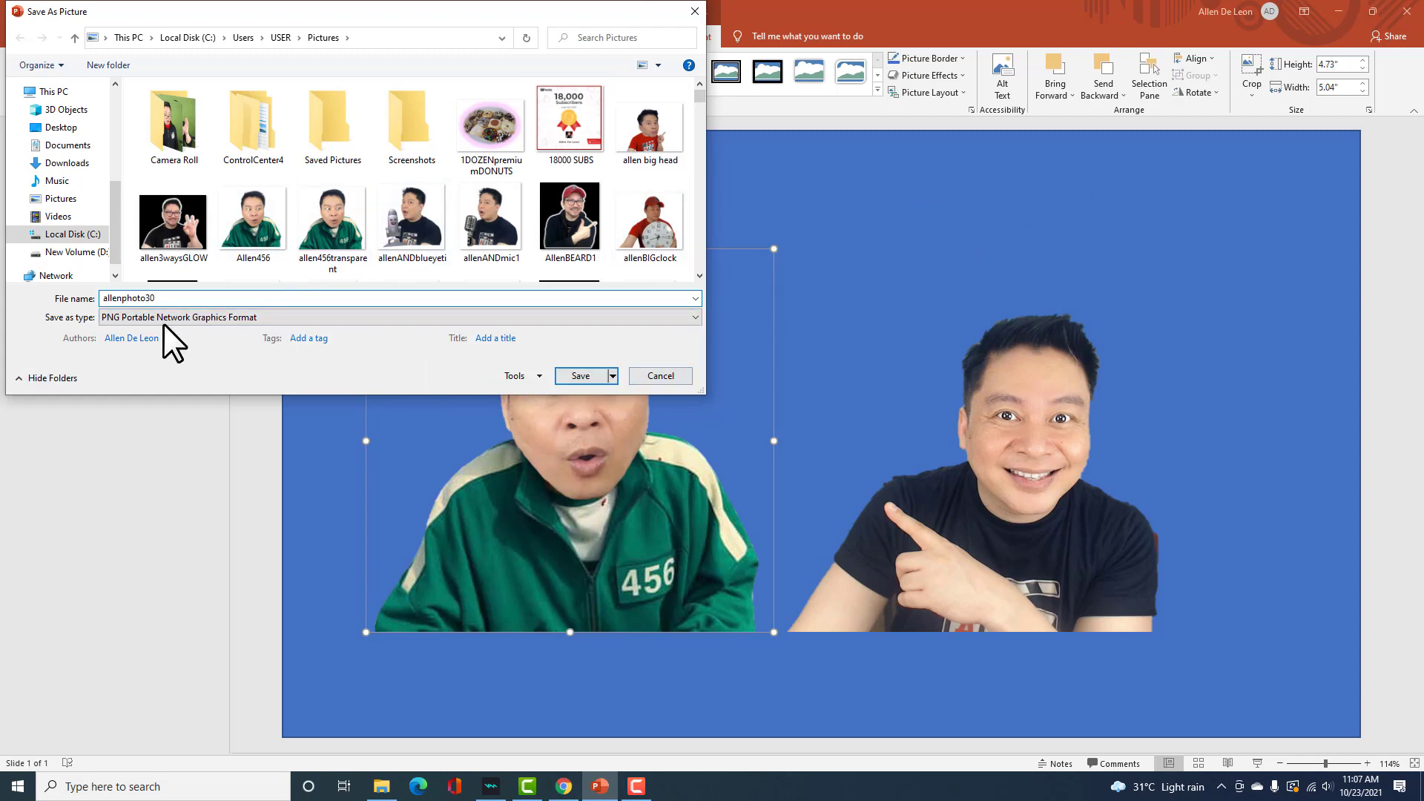
click(577, 375)
- Save the black-shirt cut-out as PNG picture allenphoto45
right_click(1011, 445)
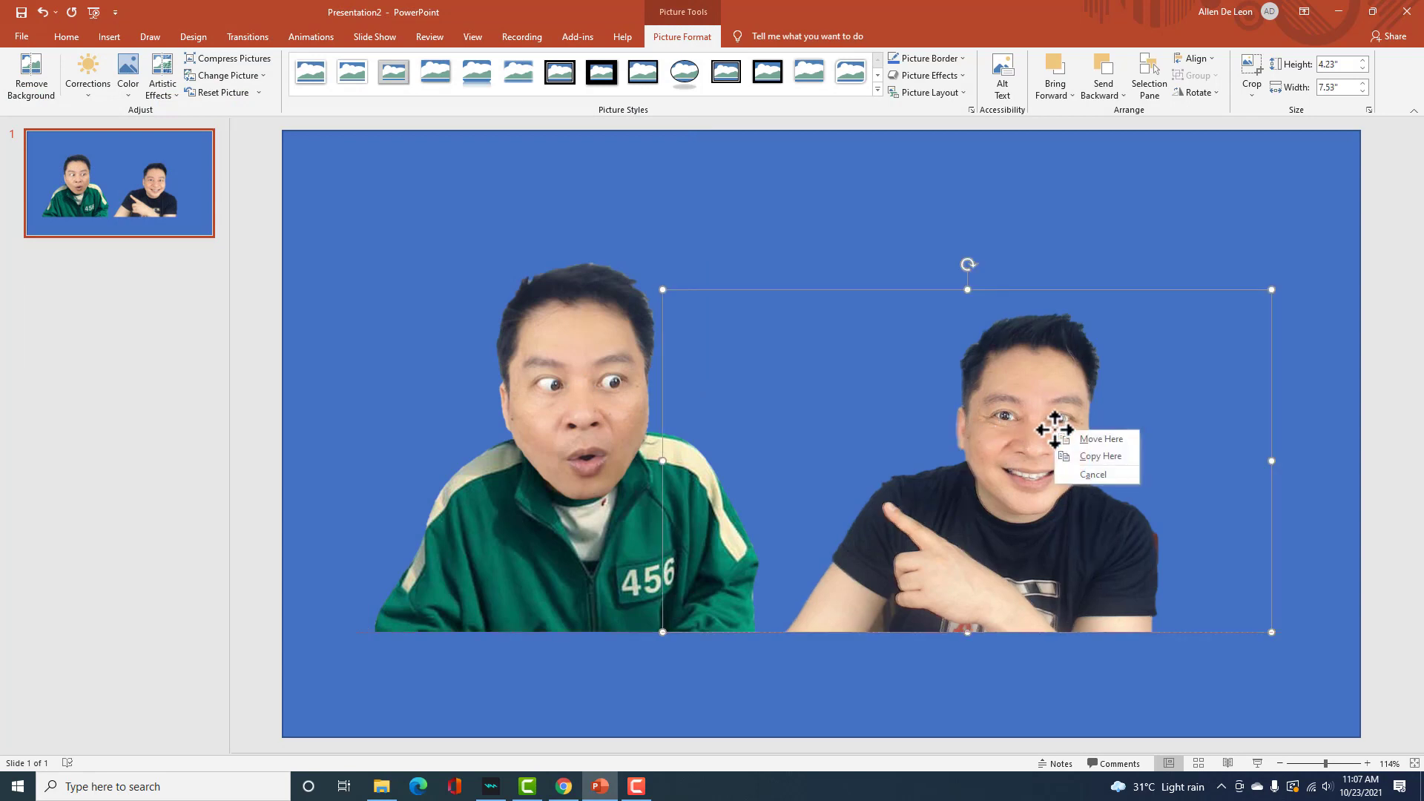
right_click(1004, 406)
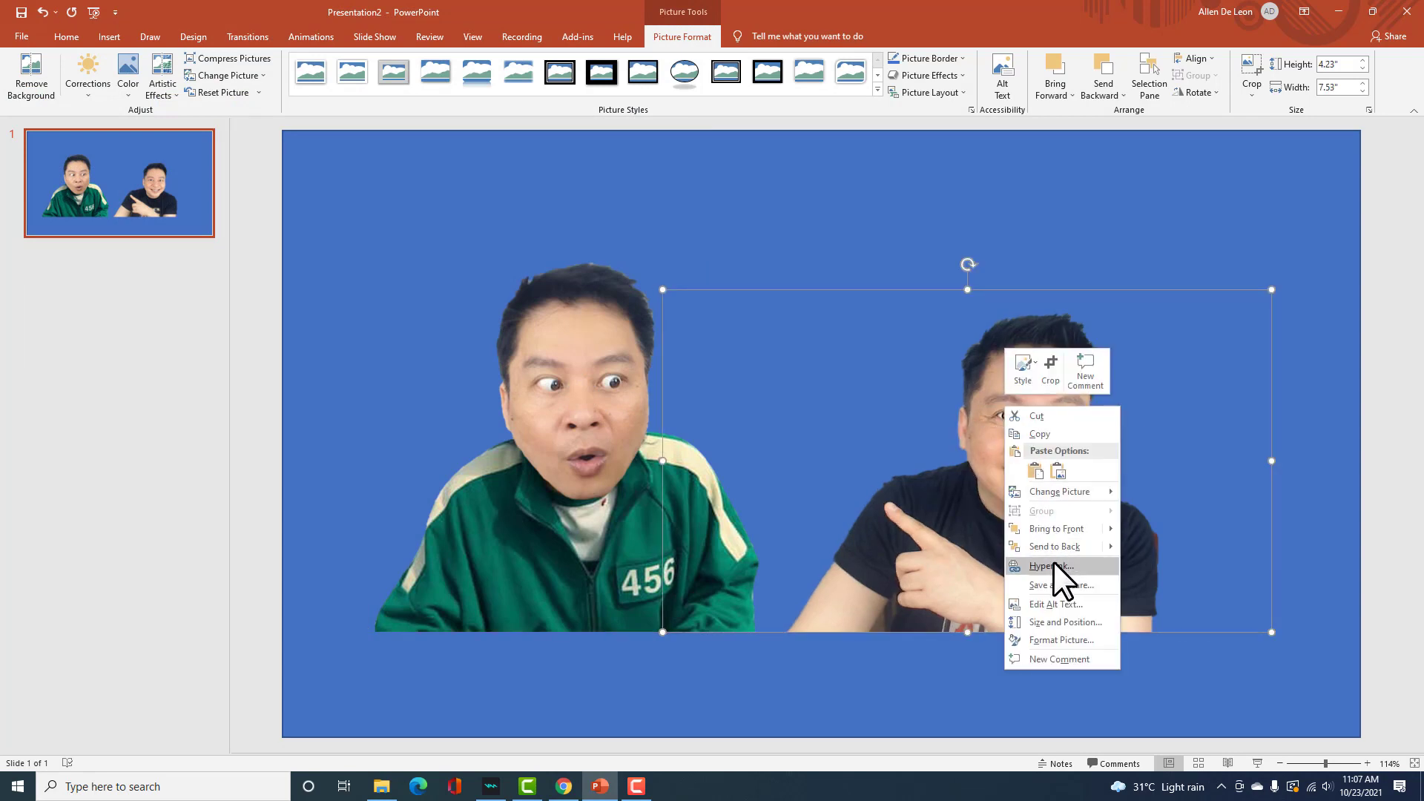
click(1052, 584)
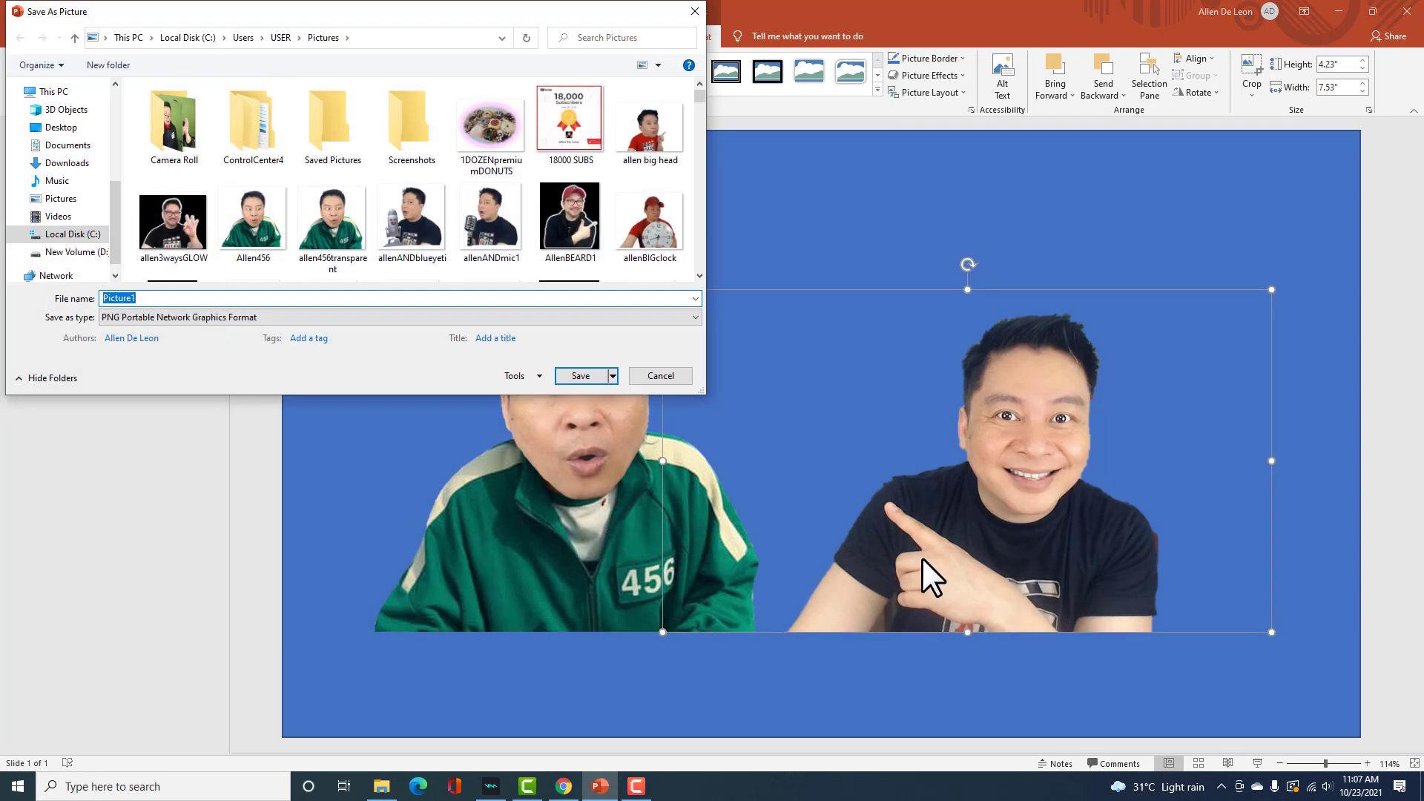
text(allenphoto)
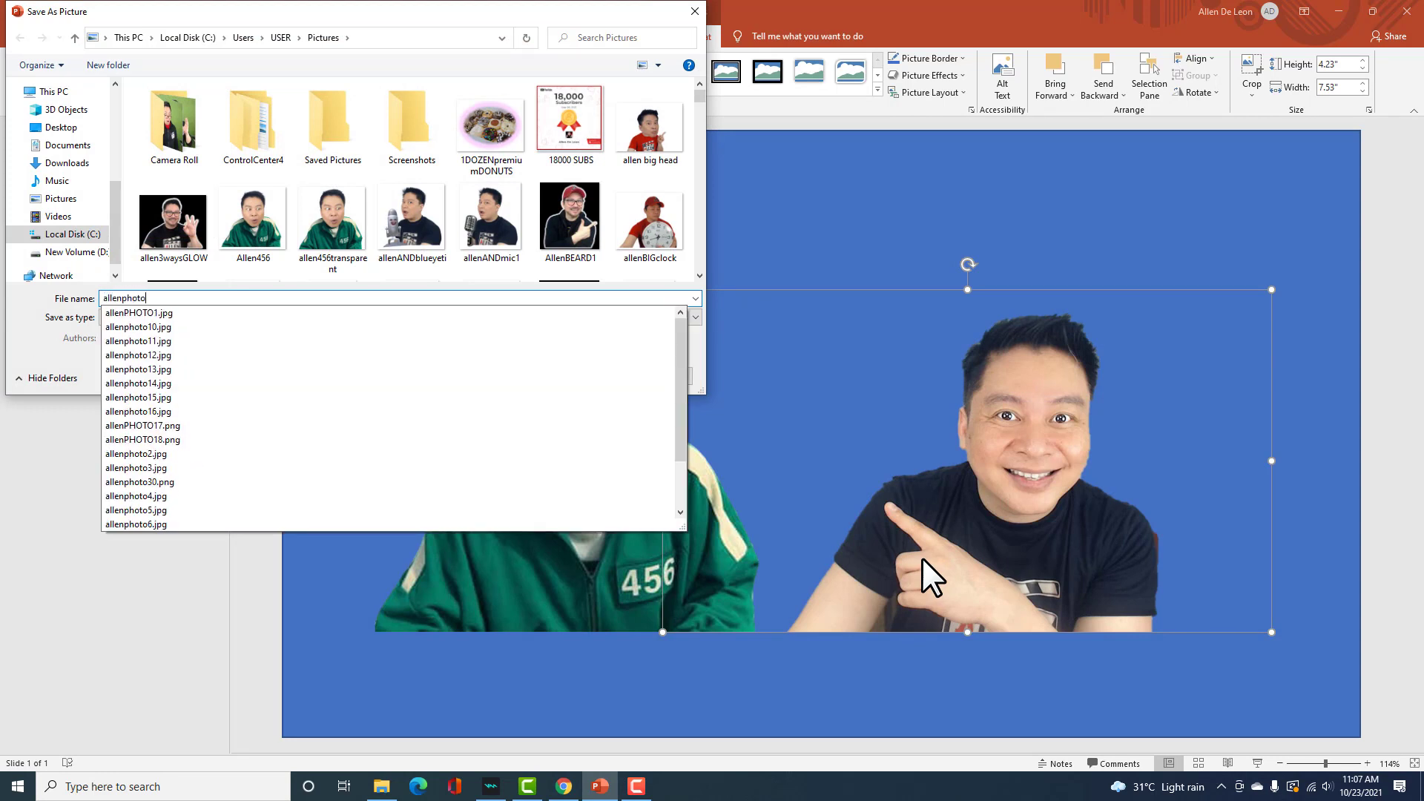
text(45)
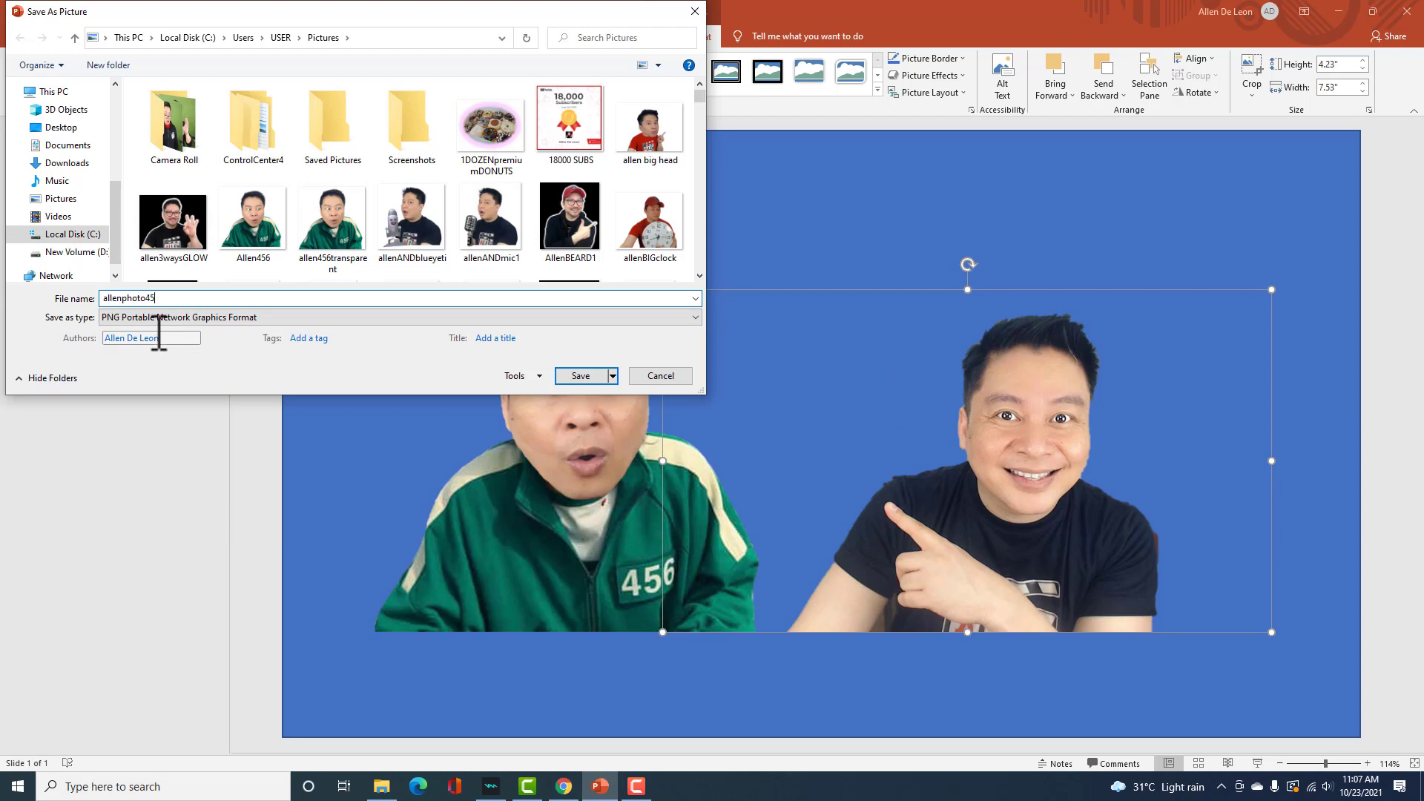
click(565, 376)
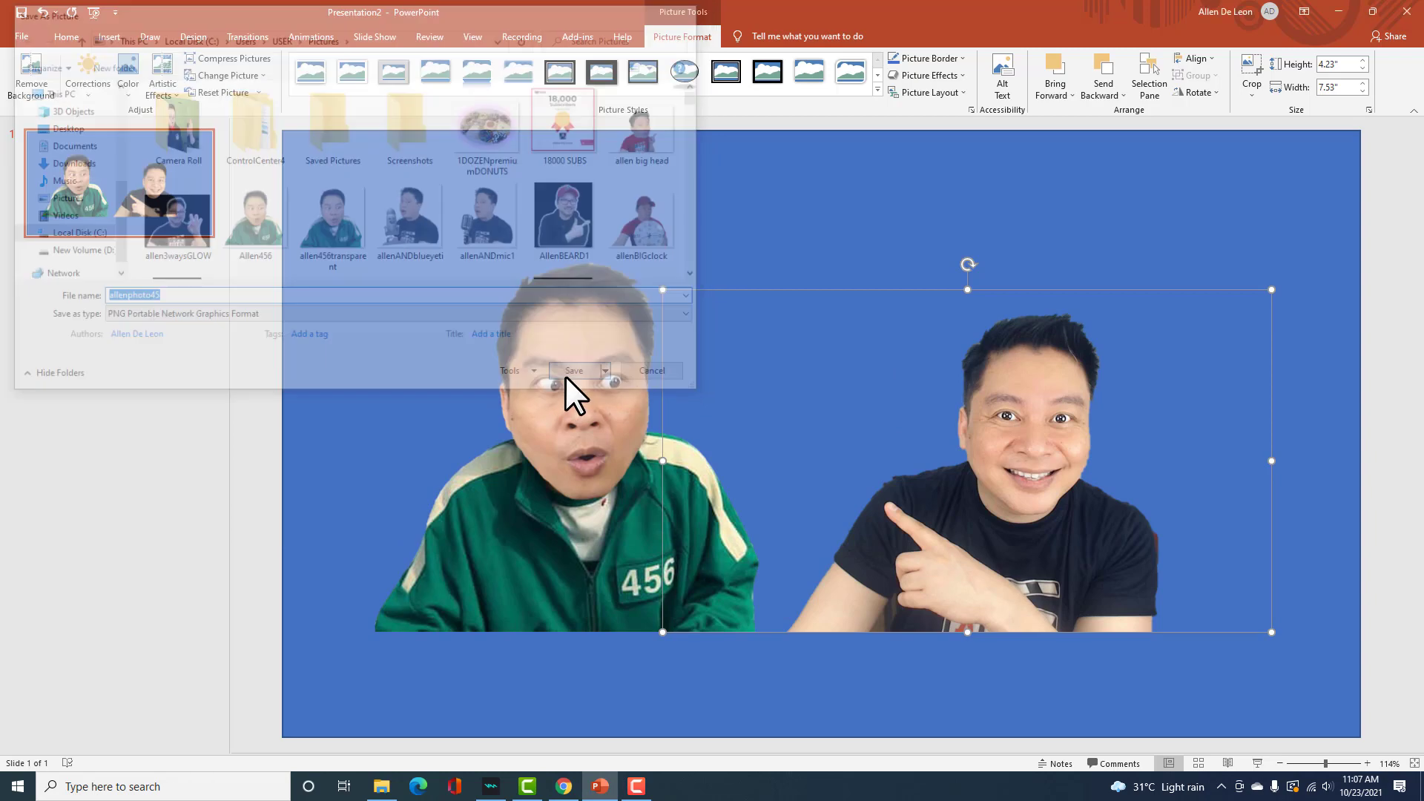
click(823, 249)
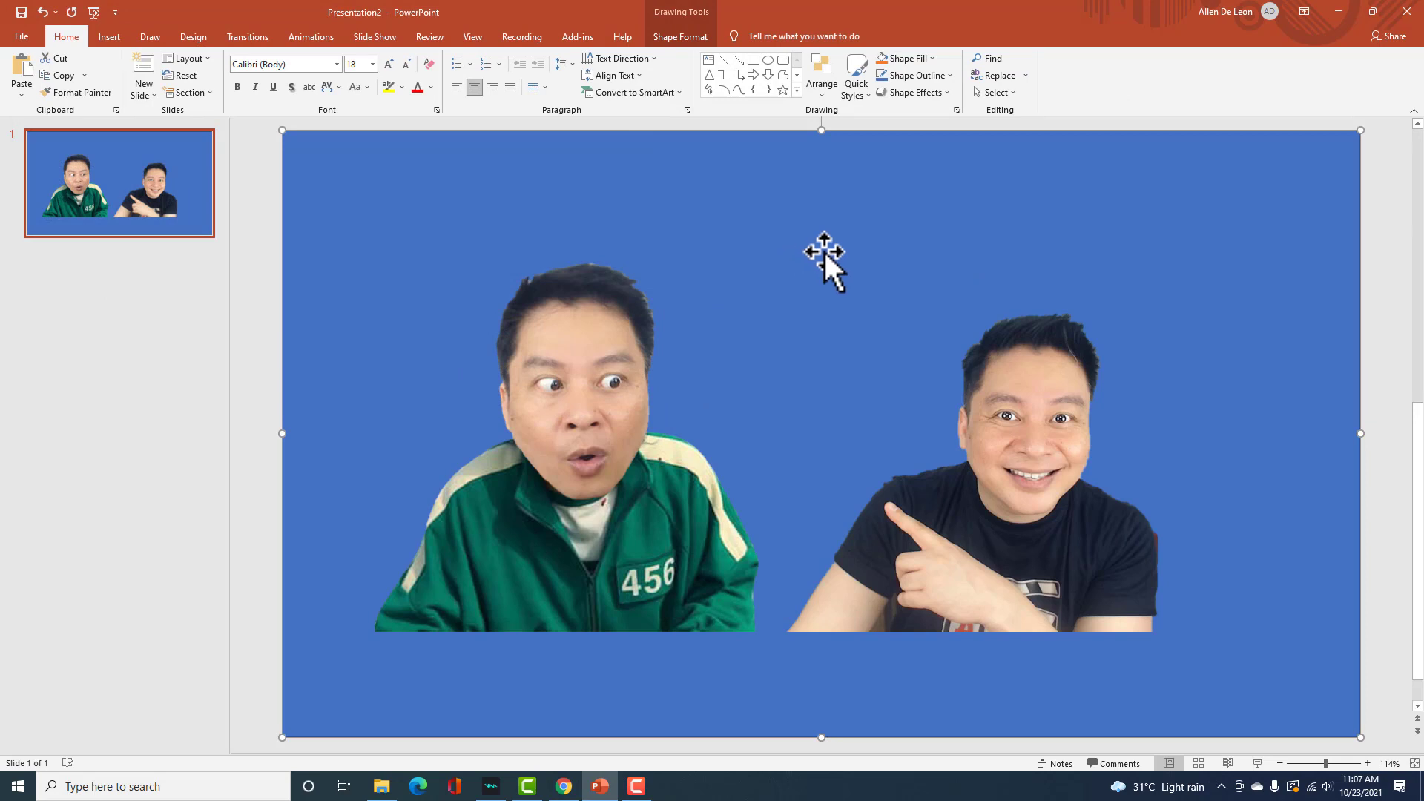